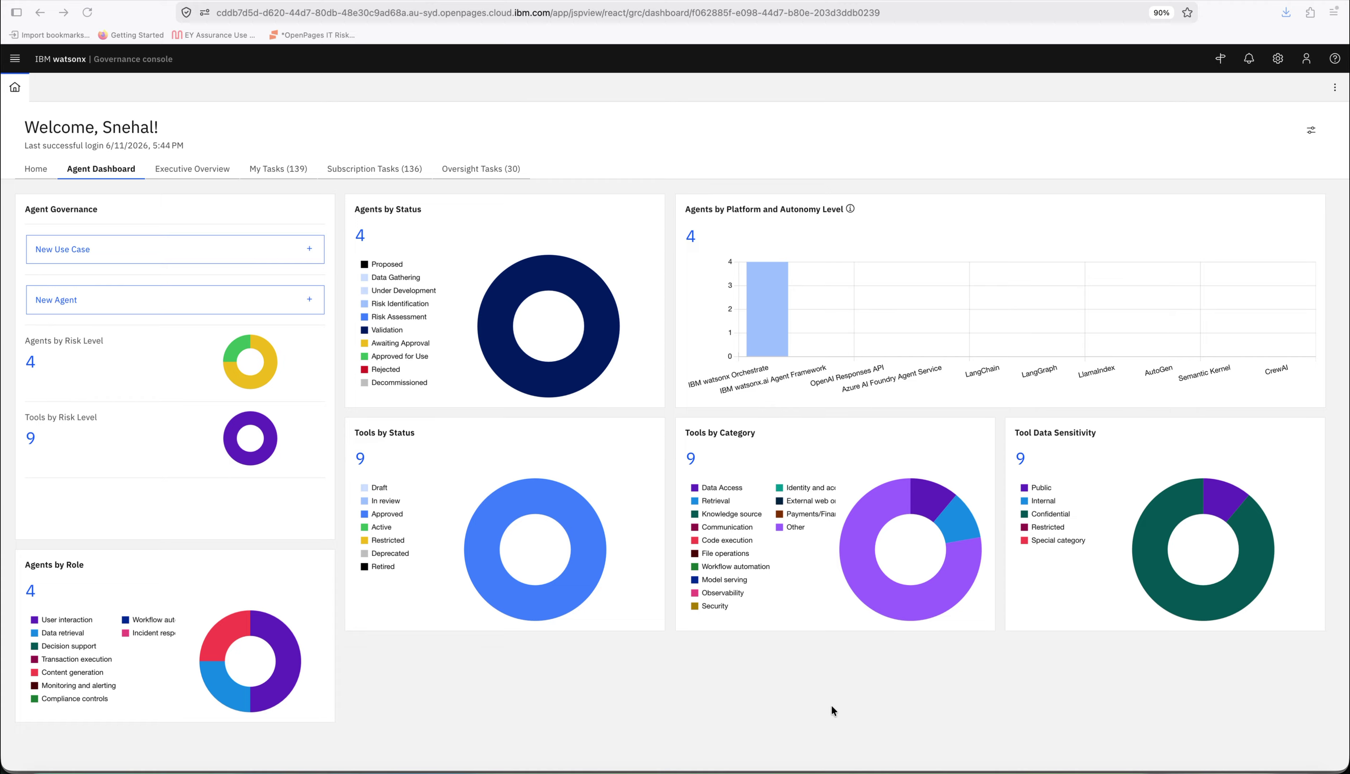
Open the Use Cases list from the Inventory object types
{"action": "left_click", "coordinate": [16, 59]}
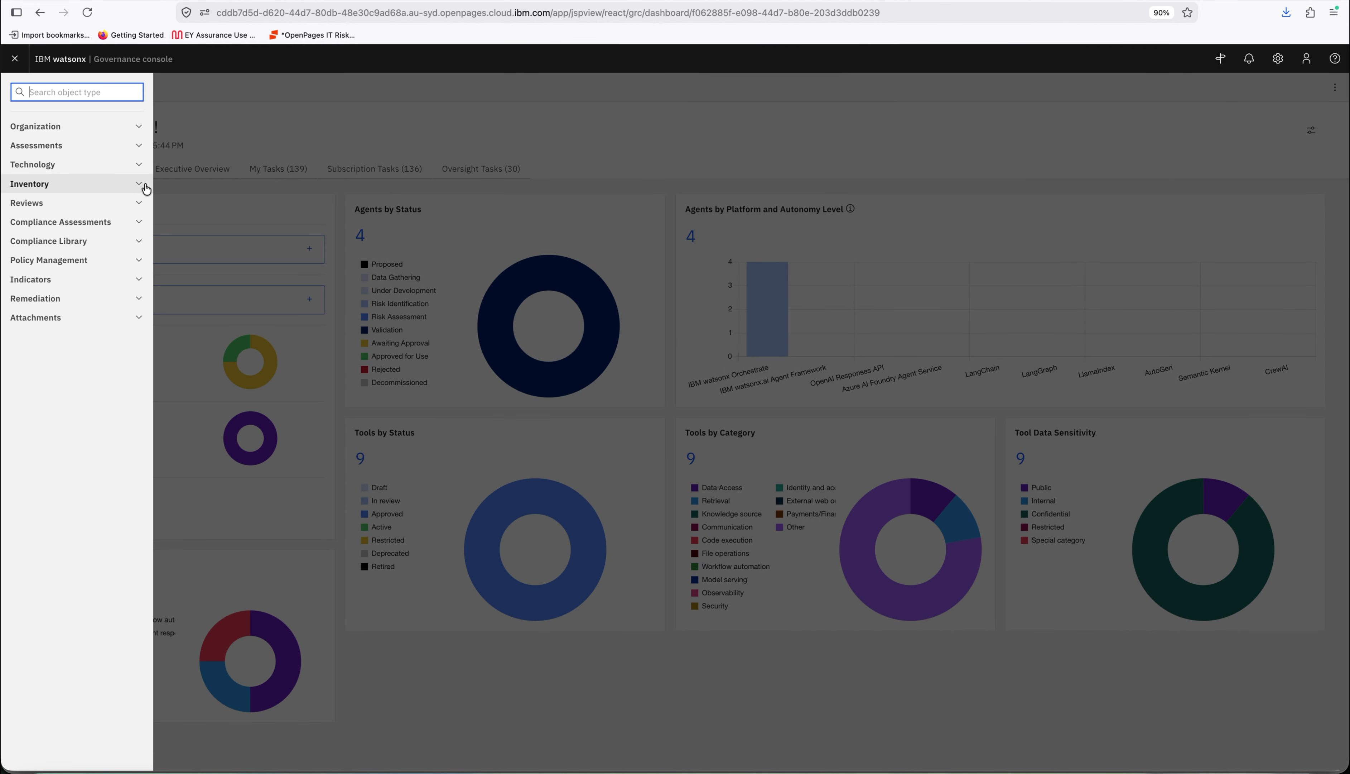
{"action": "left_click", "coordinate": [140, 186]}
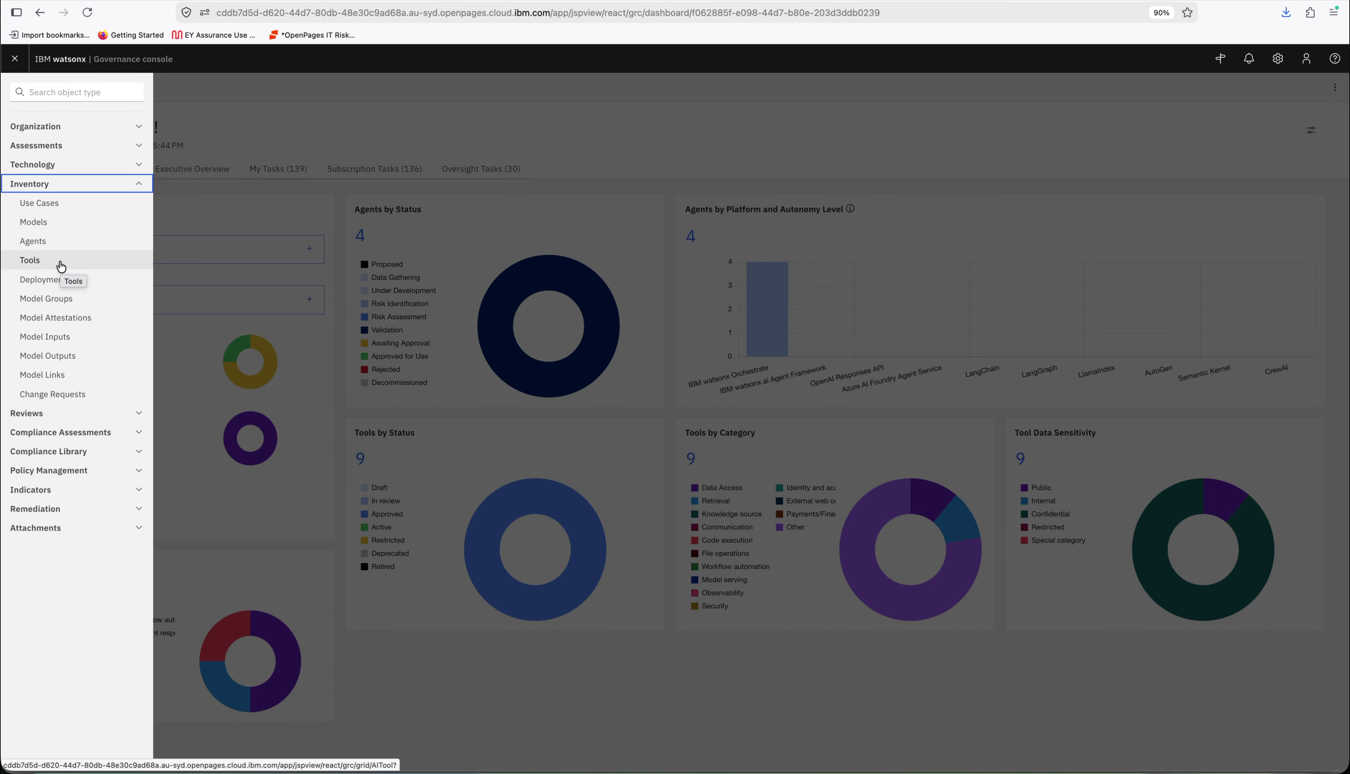
{"action": "left_click", "coordinate": [60, 203]}
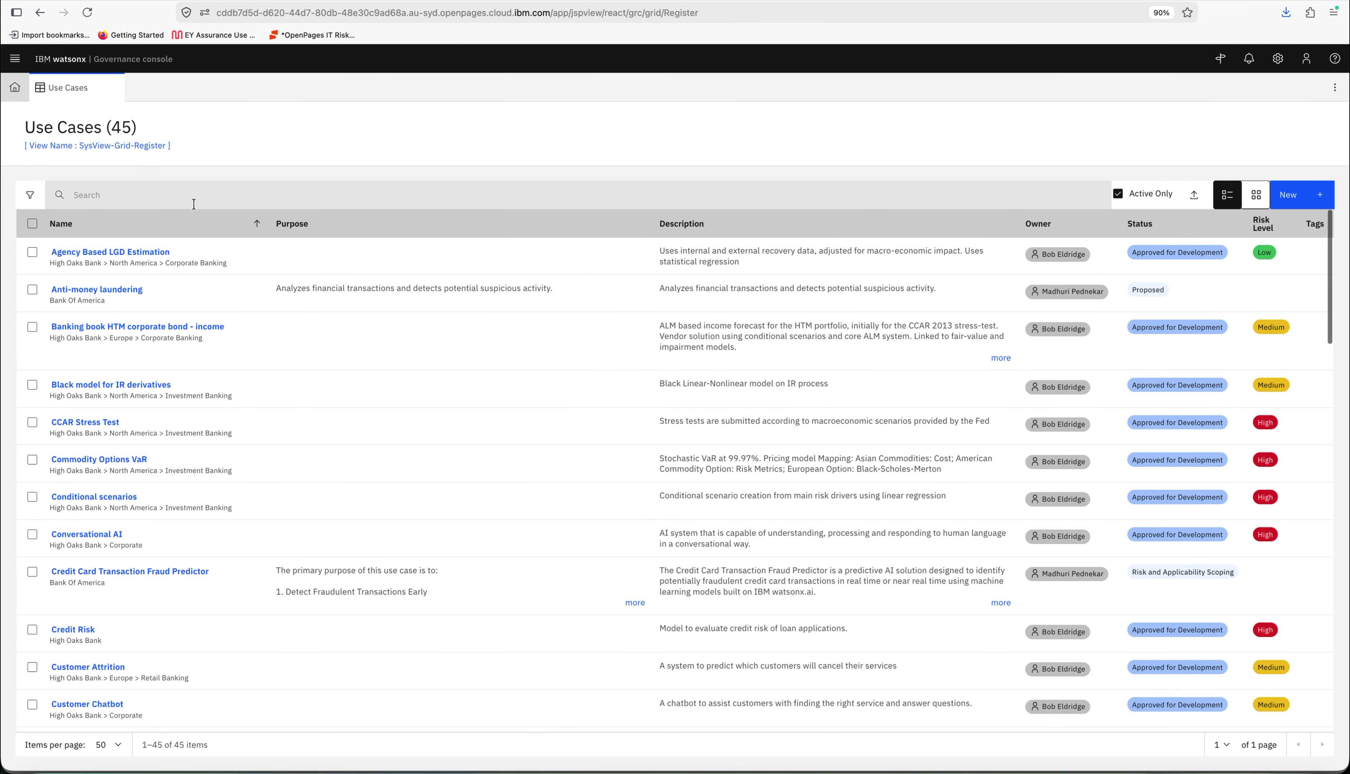
Search the use cases for "Wealth" and open the "Wealth Manager with Agentic AI" use case
{"action": "left_click", "coordinate": [195, 204]}
{"action": "type", "text": "W"}
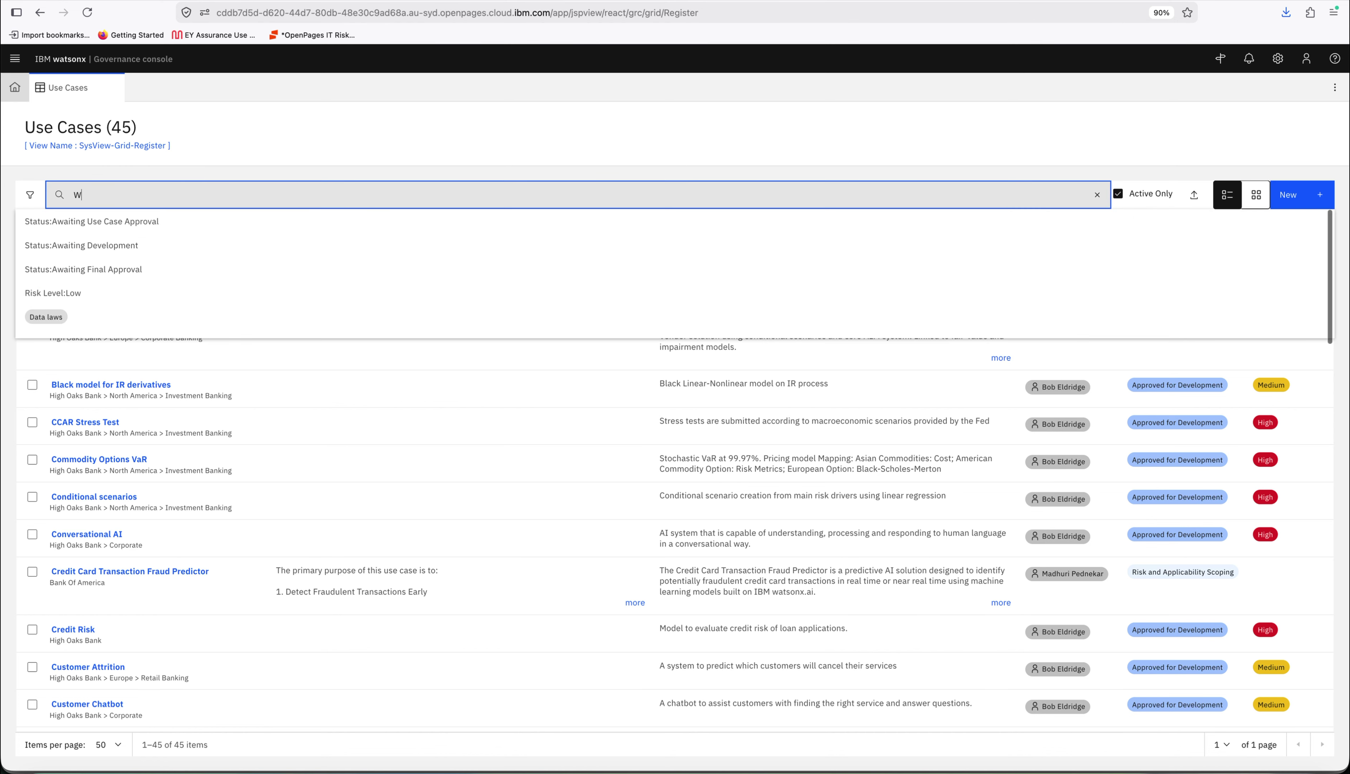
{"action": "type", "text": "ealth"}
{"action": "key", "text": "Return"}
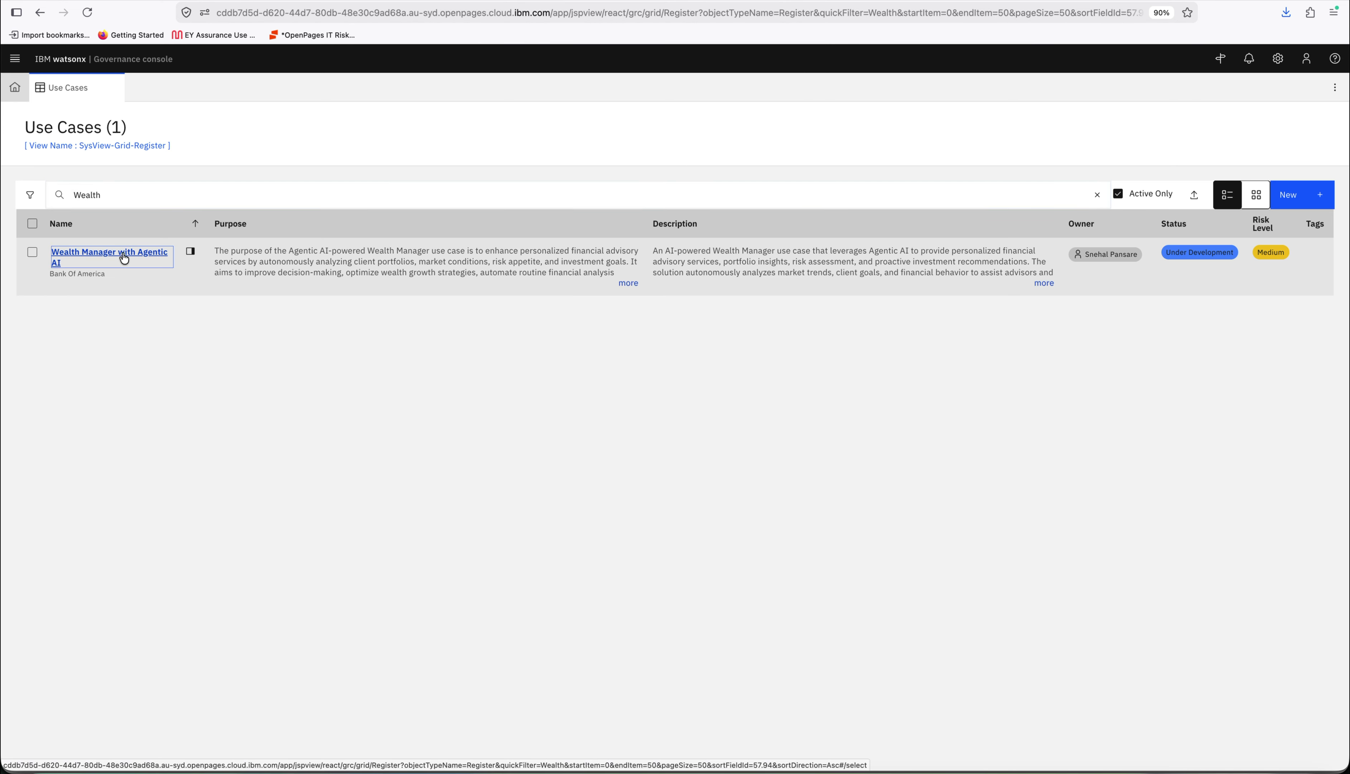
{"action": "left_click", "coordinate": [122, 254]}
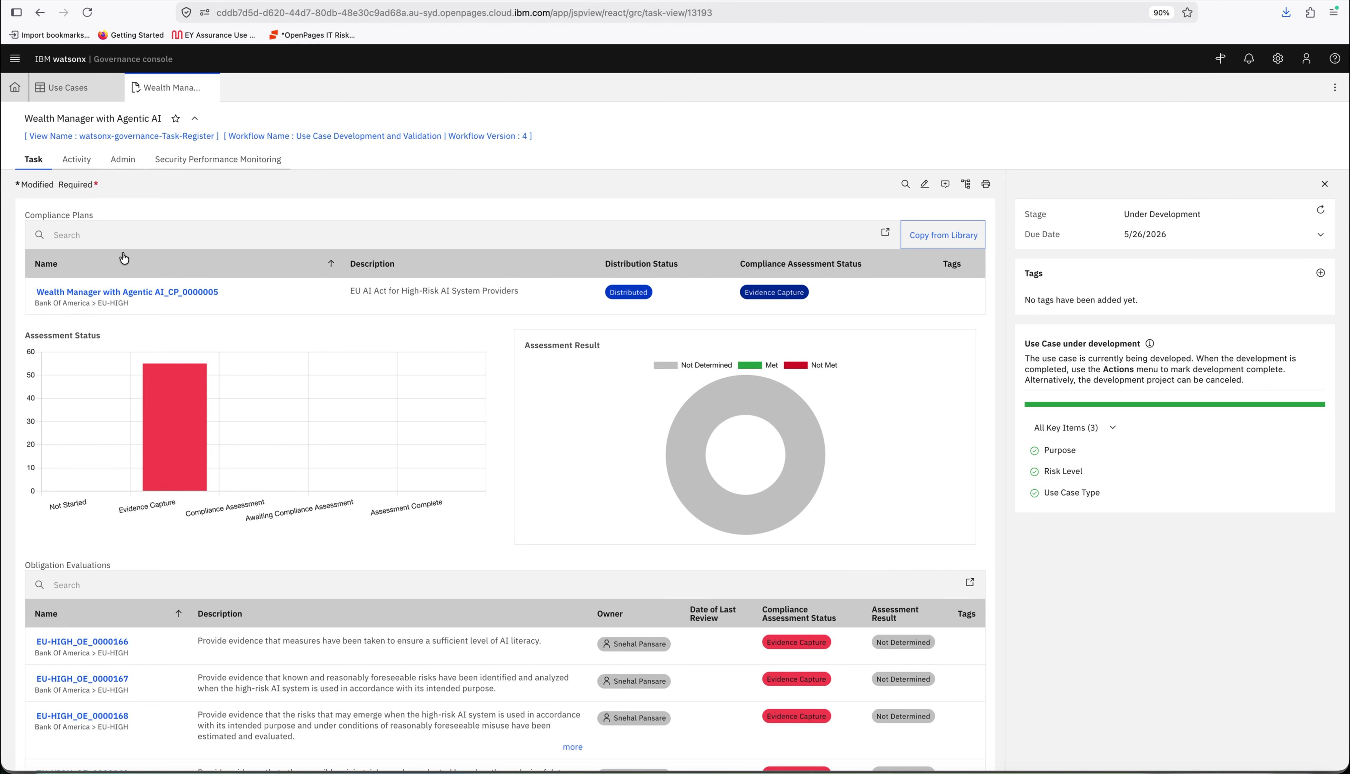
Review the use case's general information, use case details and risk identification assessments
{"action": "scroll", "coordinate": [124, 259], "scroll_direction": "up", "scroll_amount": 10}
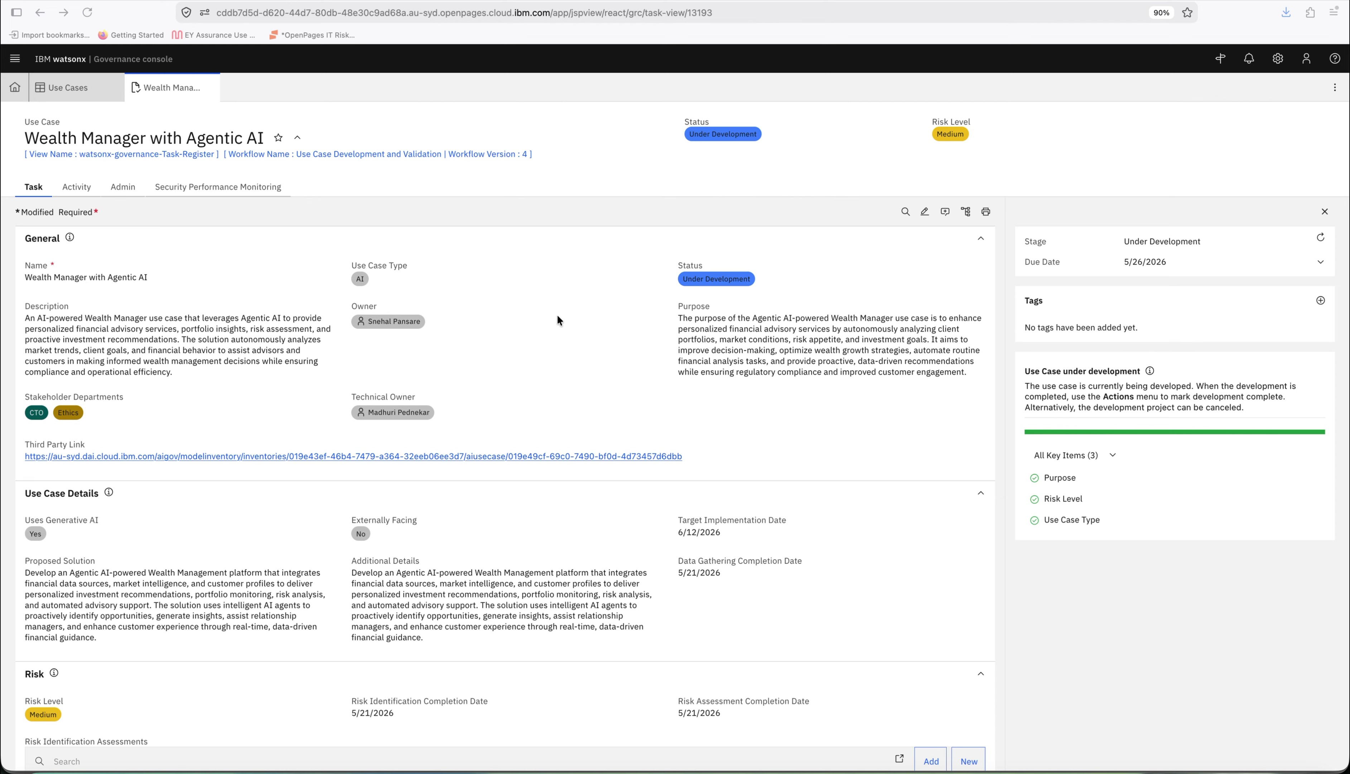
{"action": "scroll", "coordinate": [557, 316], "scroll_direction": "down", "scroll_amount": 2}
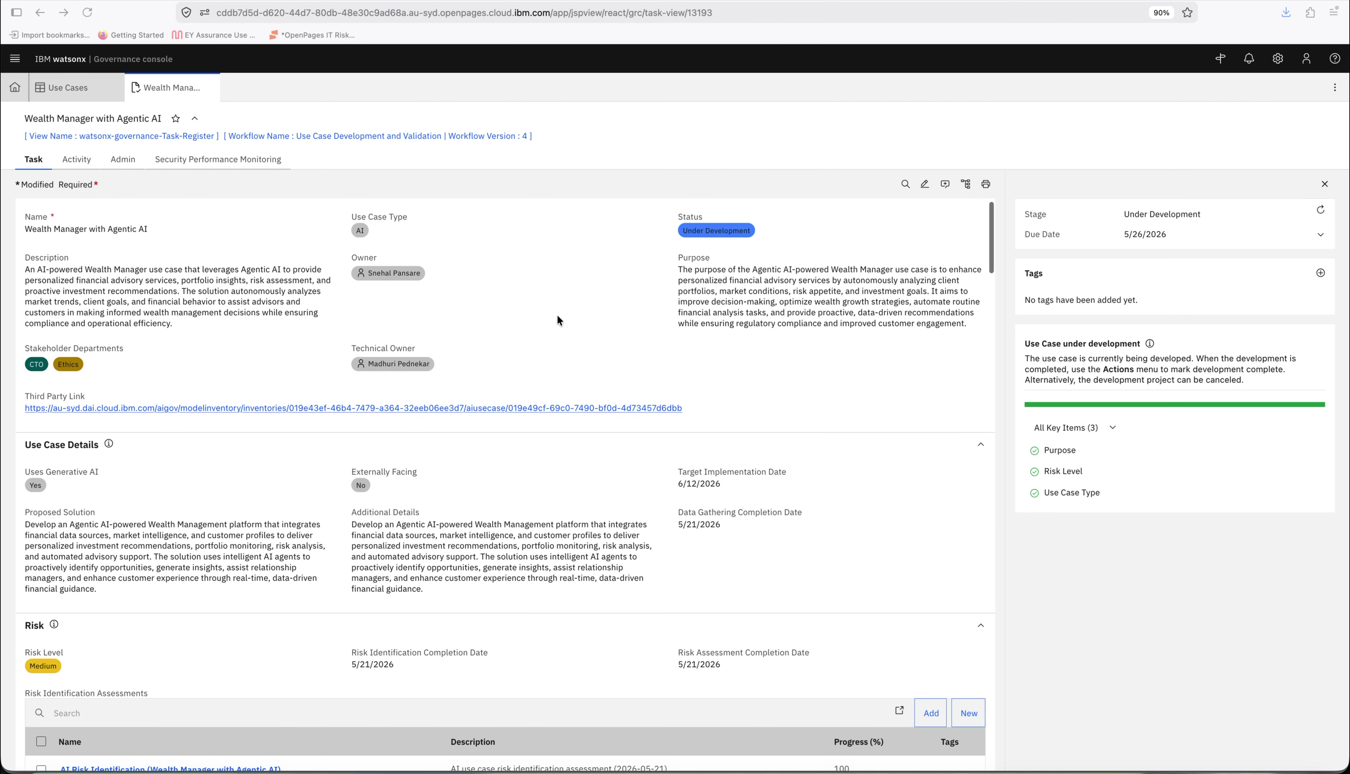
{"action": "scroll", "coordinate": [558, 319], "scroll_direction": "down", "scroll_amount": 1}
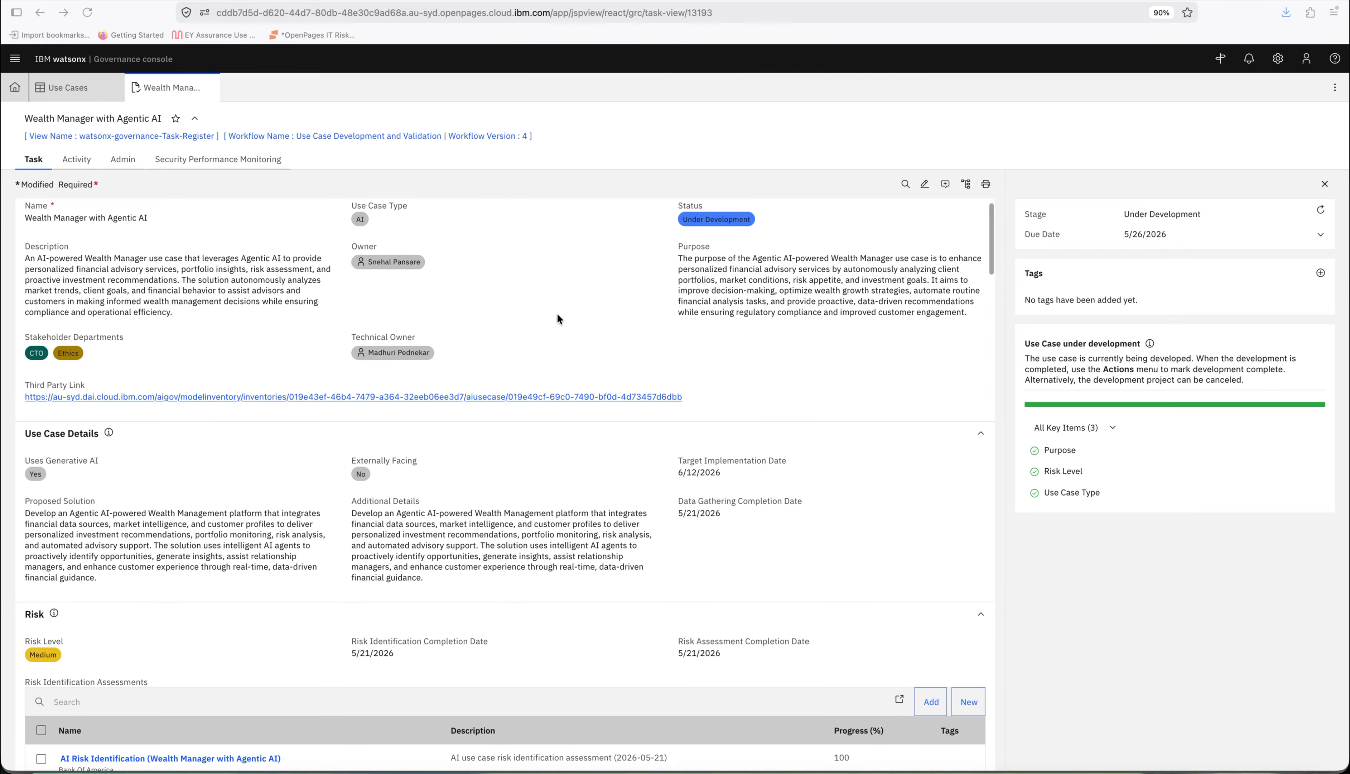
{"action": "scroll", "coordinate": [555, 460], "scroll_direction": "down", "scroll_amount": 5}
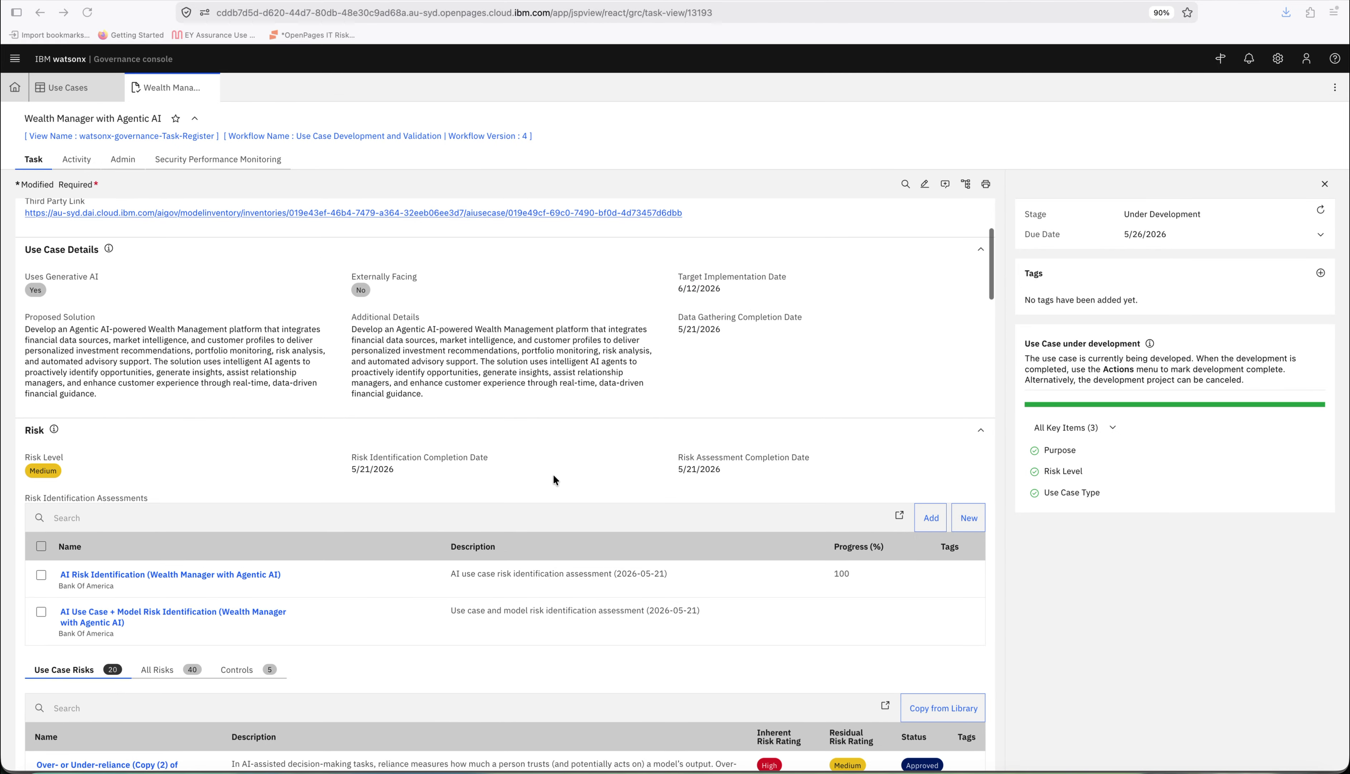
{"action": "scroll", "coordinate": [554, 474], "scroll_direction": "down", "scroll_amount": 2}
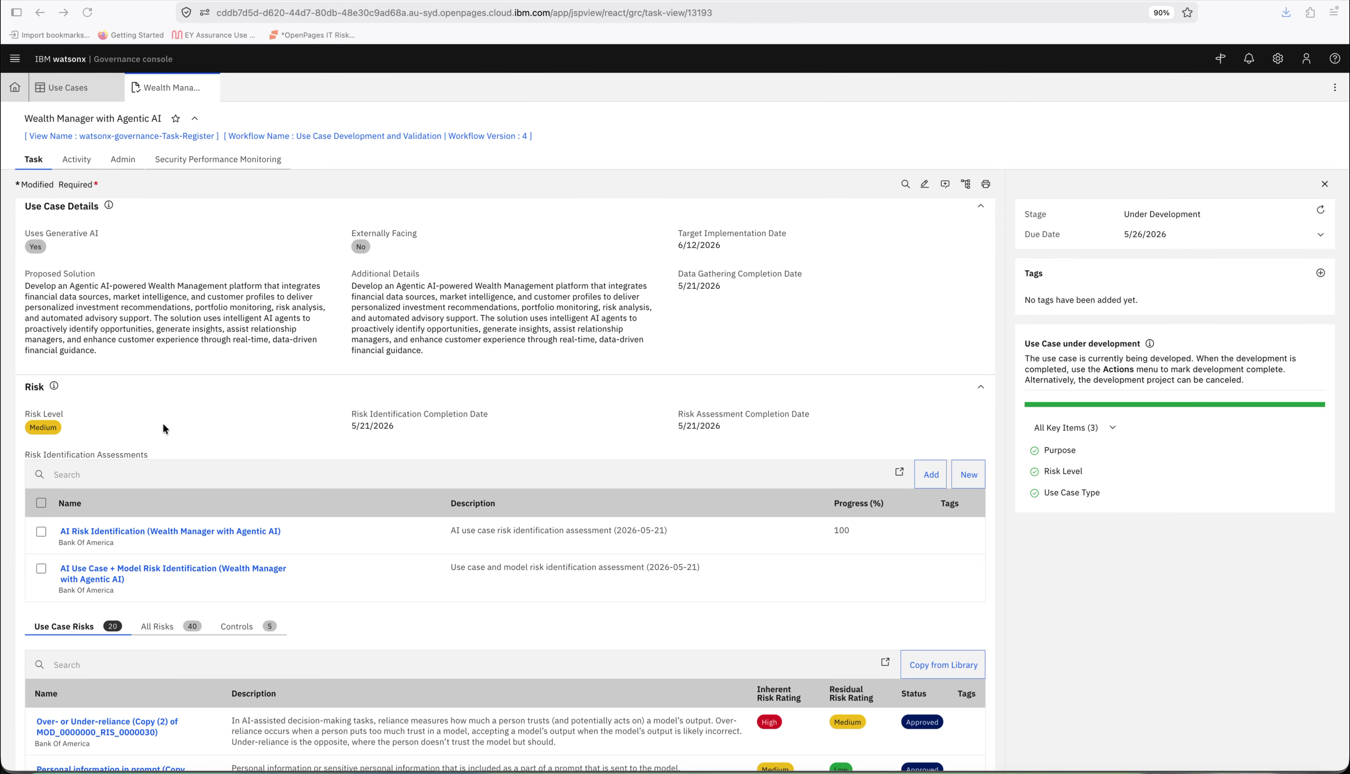
Examine the use case's risks with their inherent and residual ratings, its controls, and the risk status charts
{"action": "scroll", "coordinate": [339, 615], "scroll_direction": "down", "scroll_amount": 5}
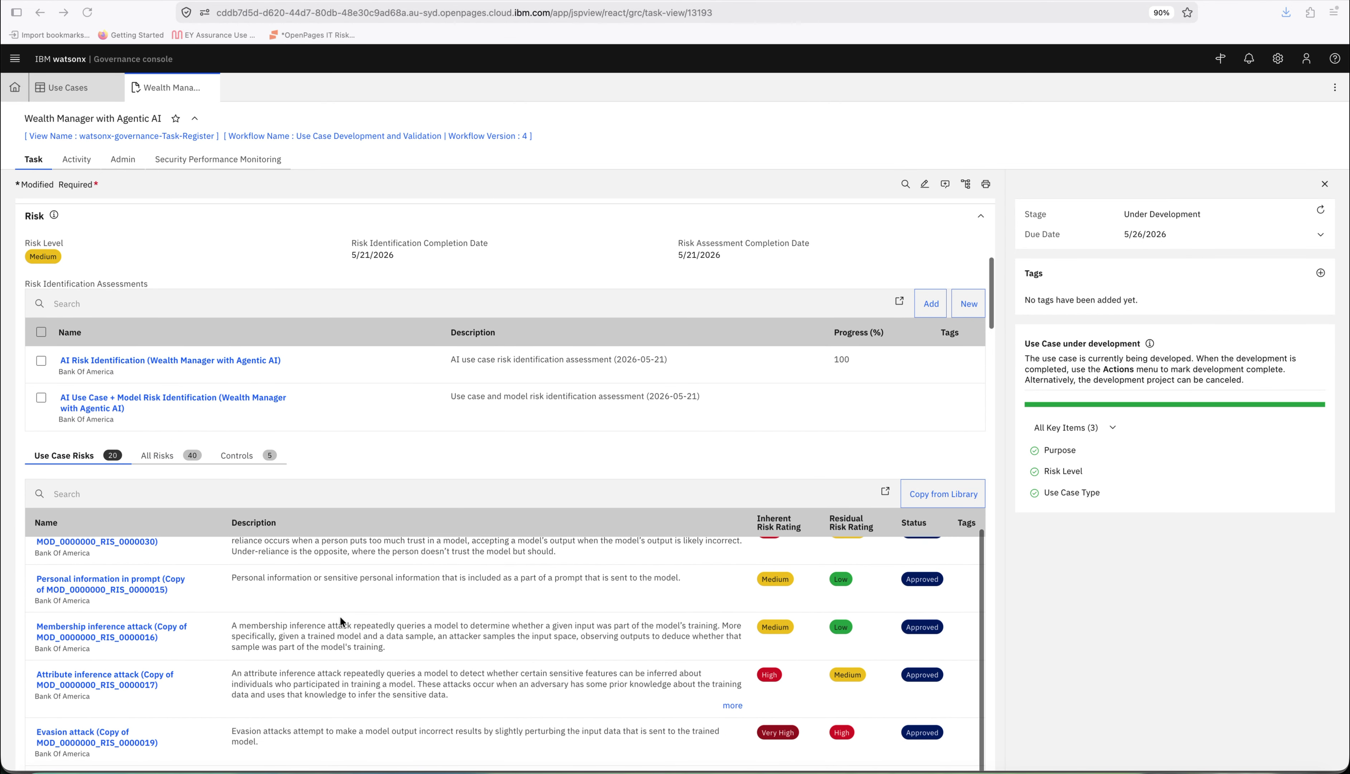
{"action": "scroll", "coordinate": [367, 483], "scroll_direction": "down", "scroll_amount": 2}
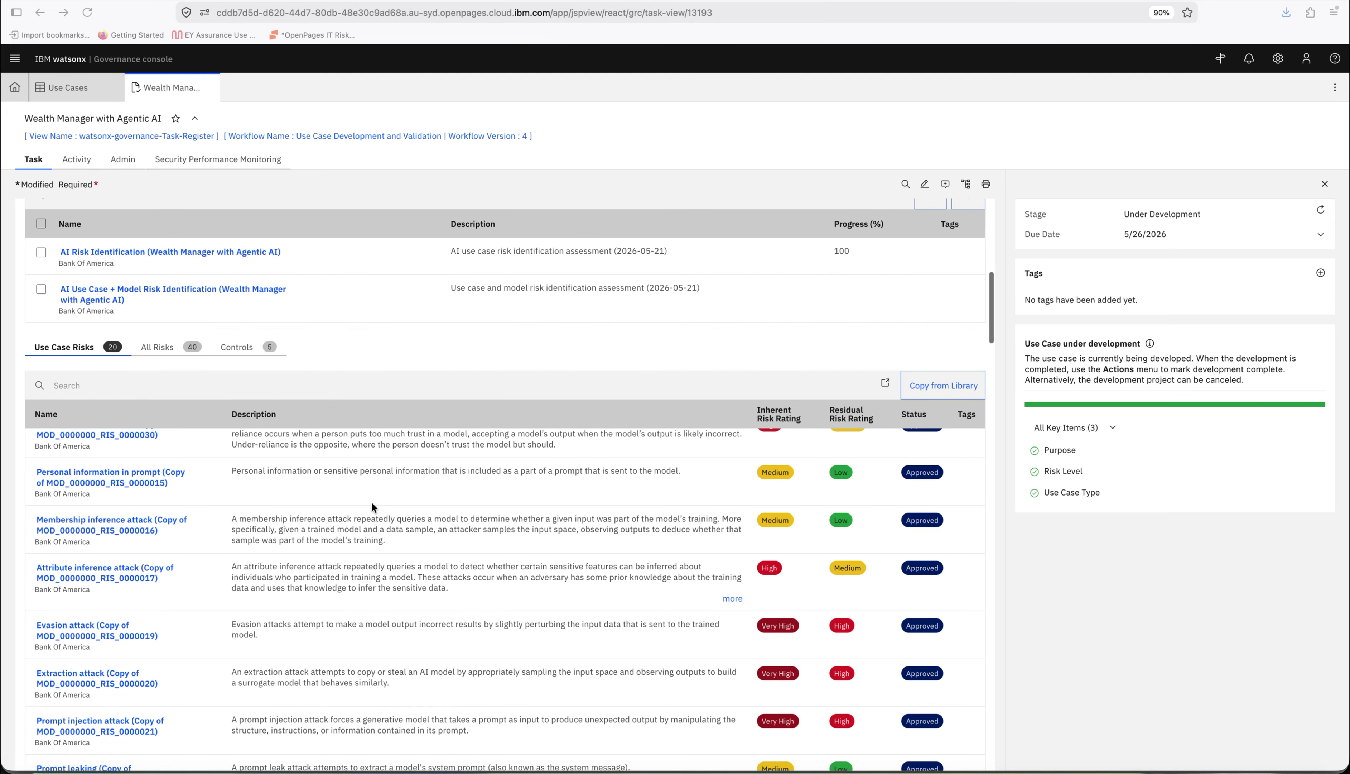
{"action": "scroll", "coordinate": [372, 503], "scroll_direction": "up", "scroll_amount": 1}
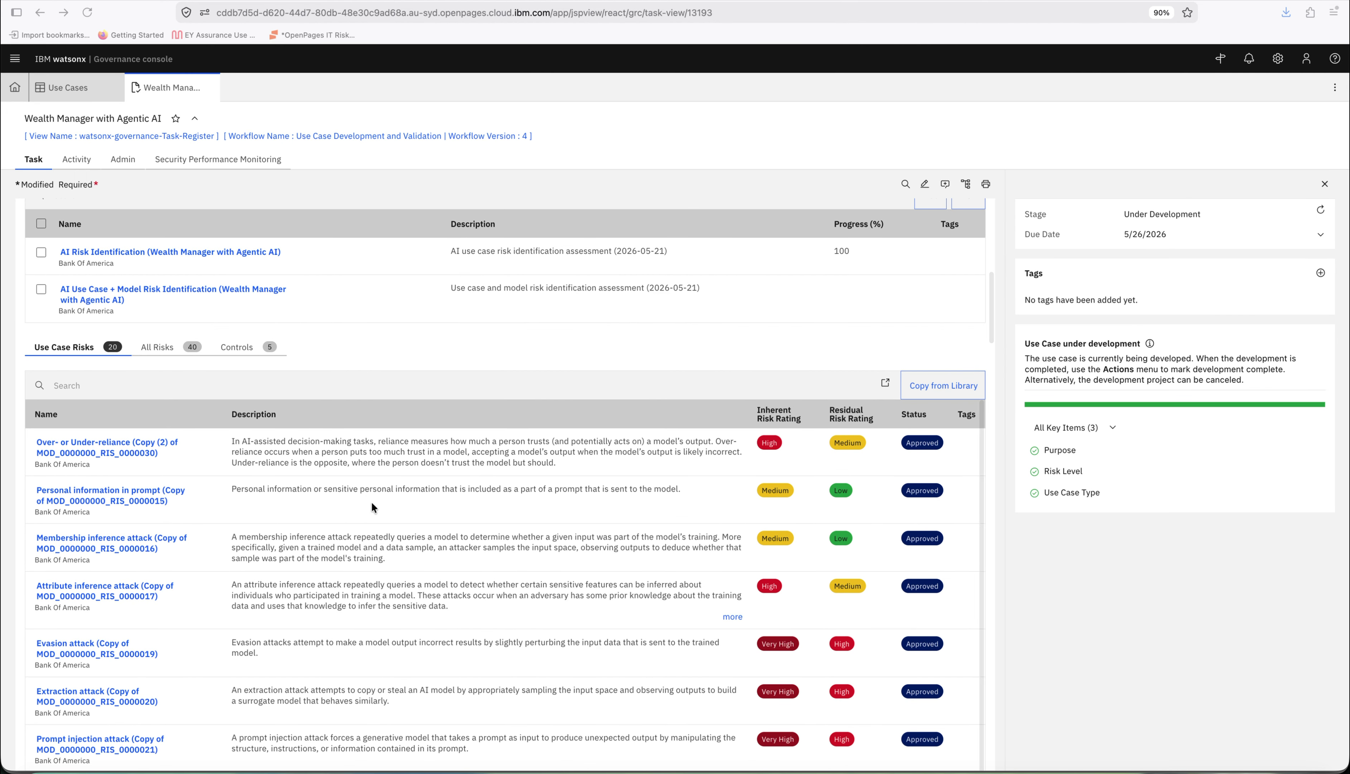
{"action": "scroll", "coordinate": [372, 502], "scroll_direction": "down", "scroll_amount": 1}
{"action": "scroll", "coordinate": [372, 503], "scroll_direction": "up", "scroll_amount": 1}
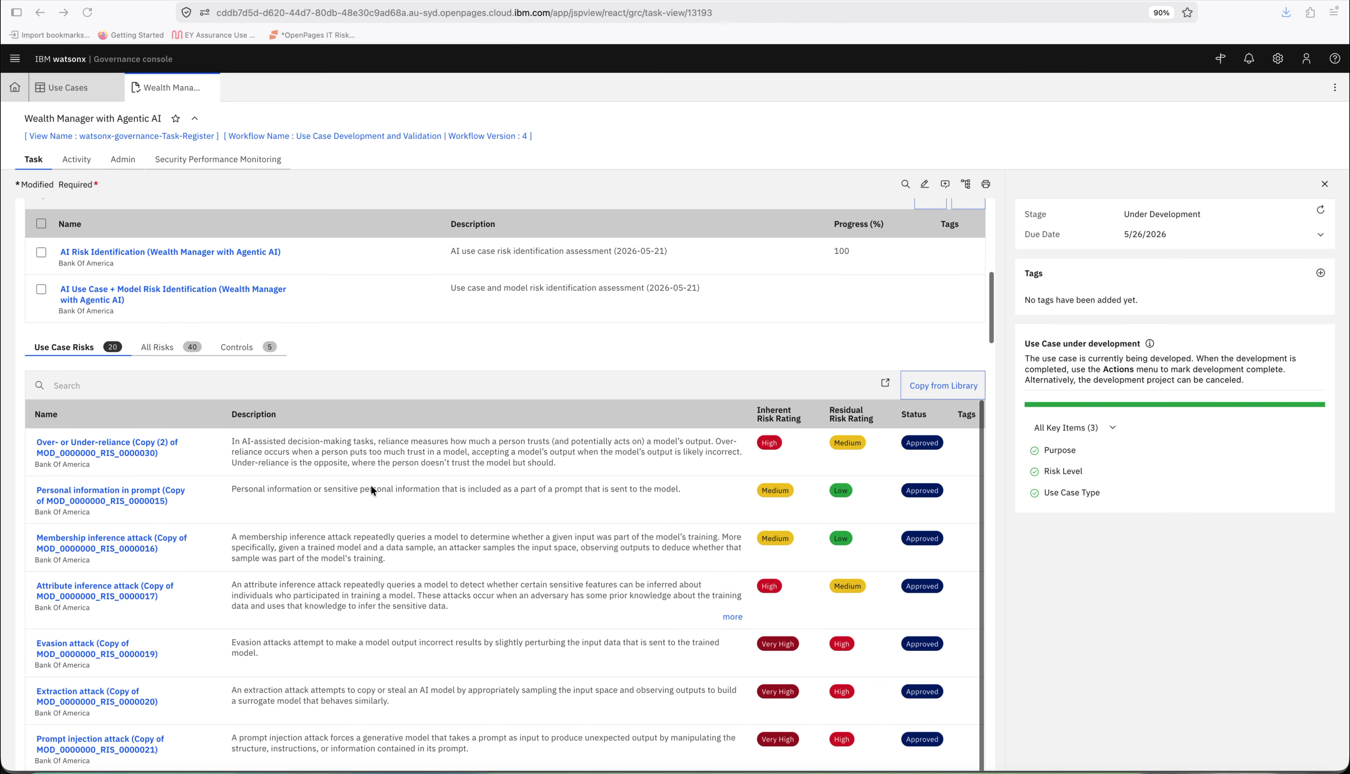
{"action": "left_click", "coordinate": [236, 346]}
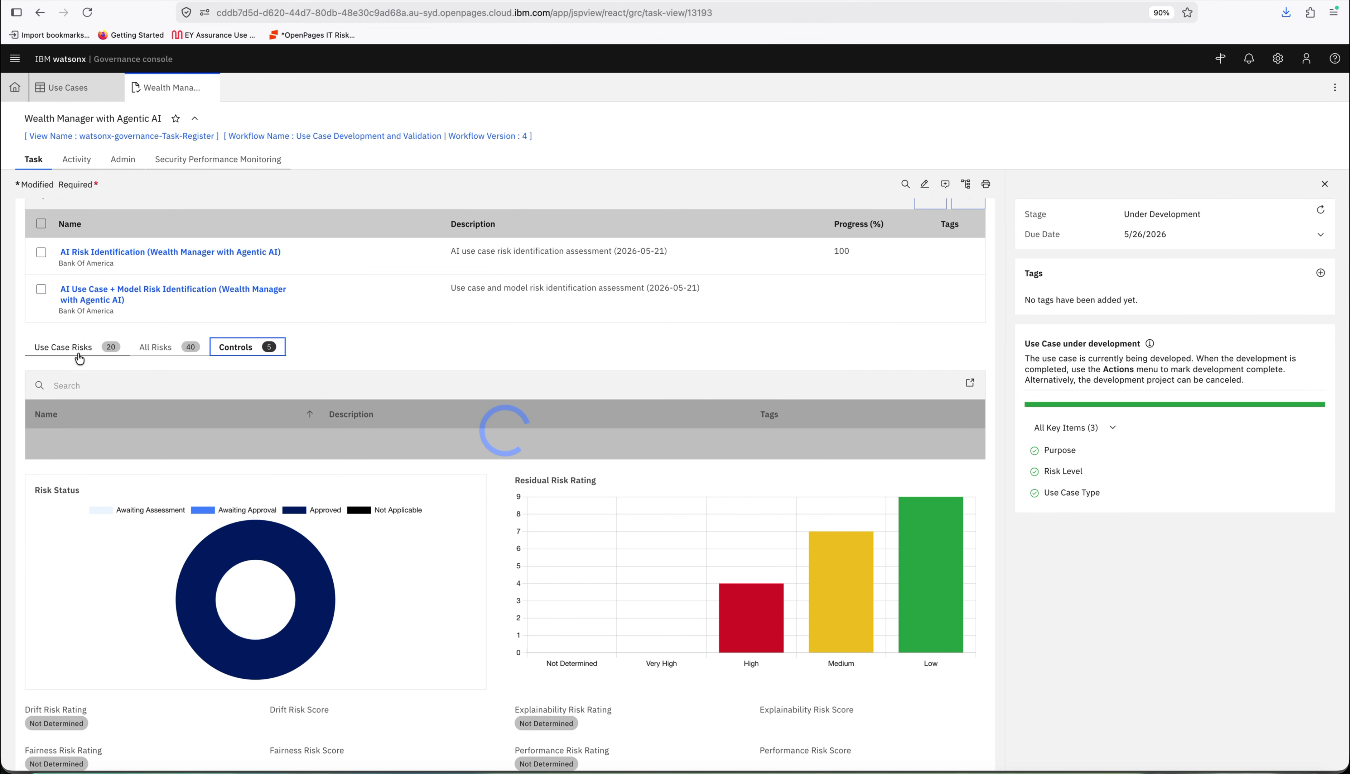
{"action": "left_click", "coordinate": [75, 347]}
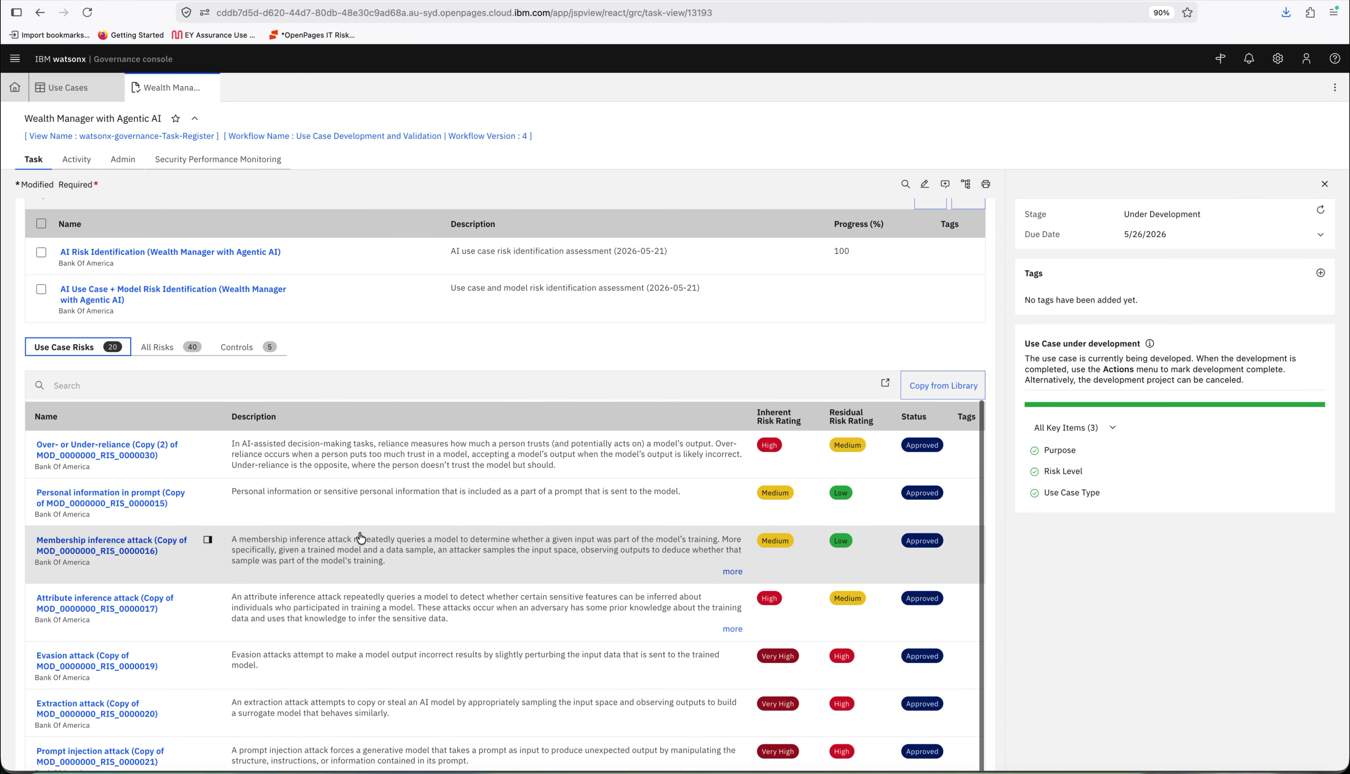
{"action": "scroll", "coordinate": [457, 363], "scroll_direction": "down", "scroll_amount": 3}
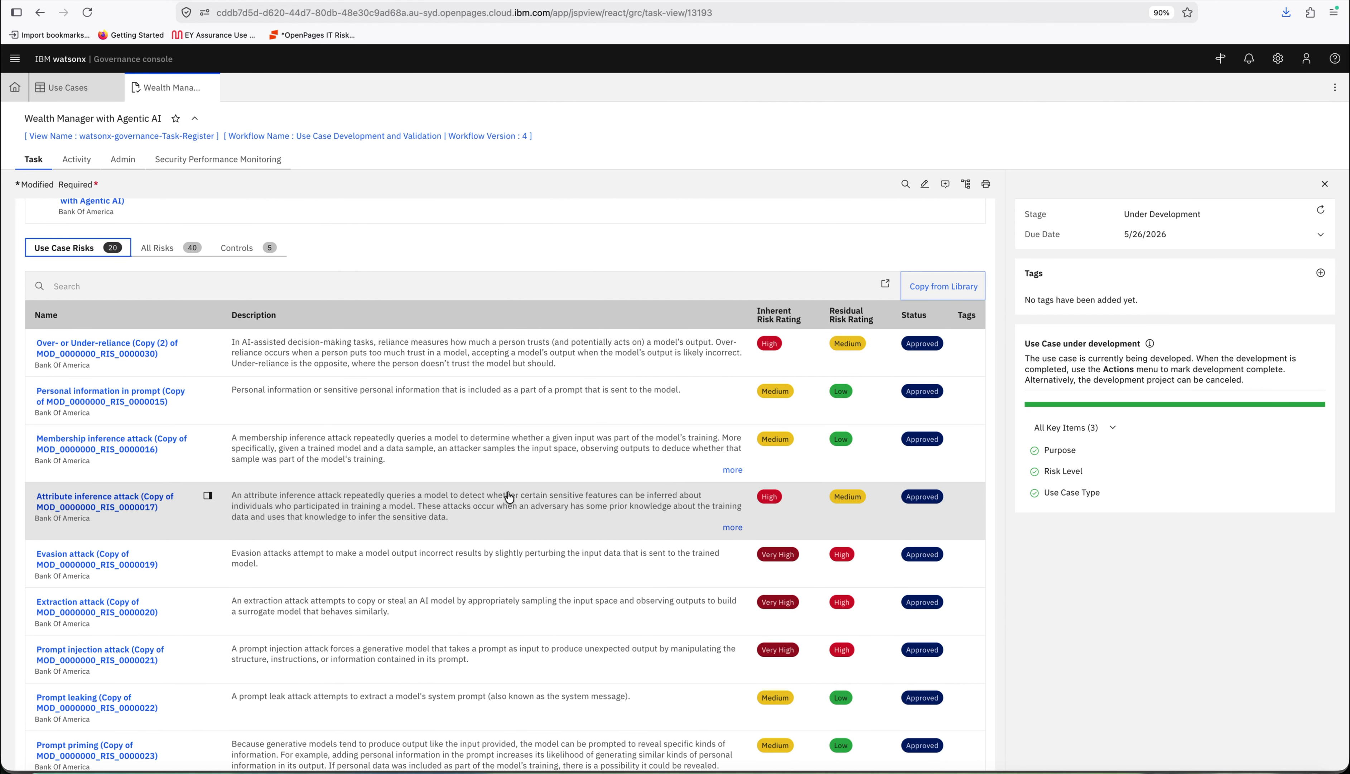
{"action": "scroll", "coordinate": [509, 497], "scroll_direction": "down", "scroll_amount": 5}
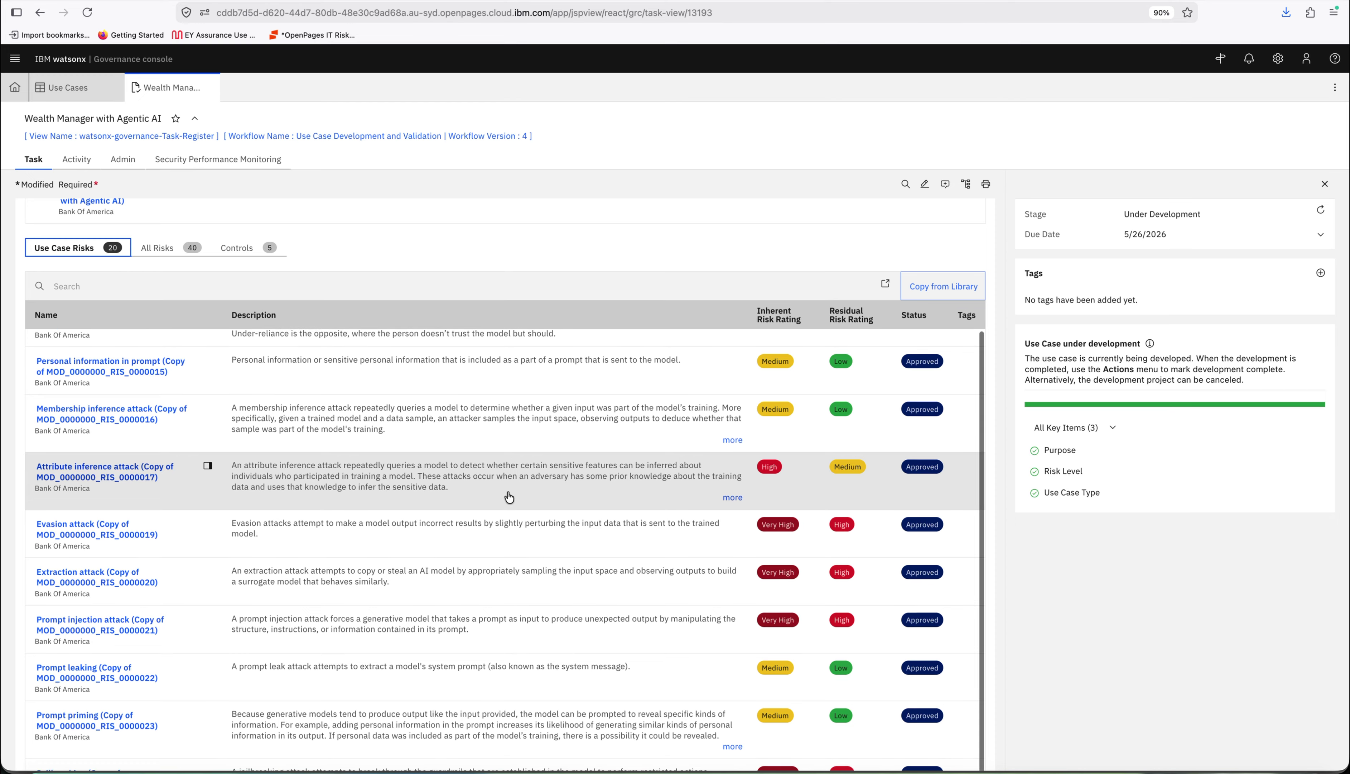
{"action": "scroll", "coordinate": [509, 497], "scroll_direction": "down", "scroll_amount": 8}
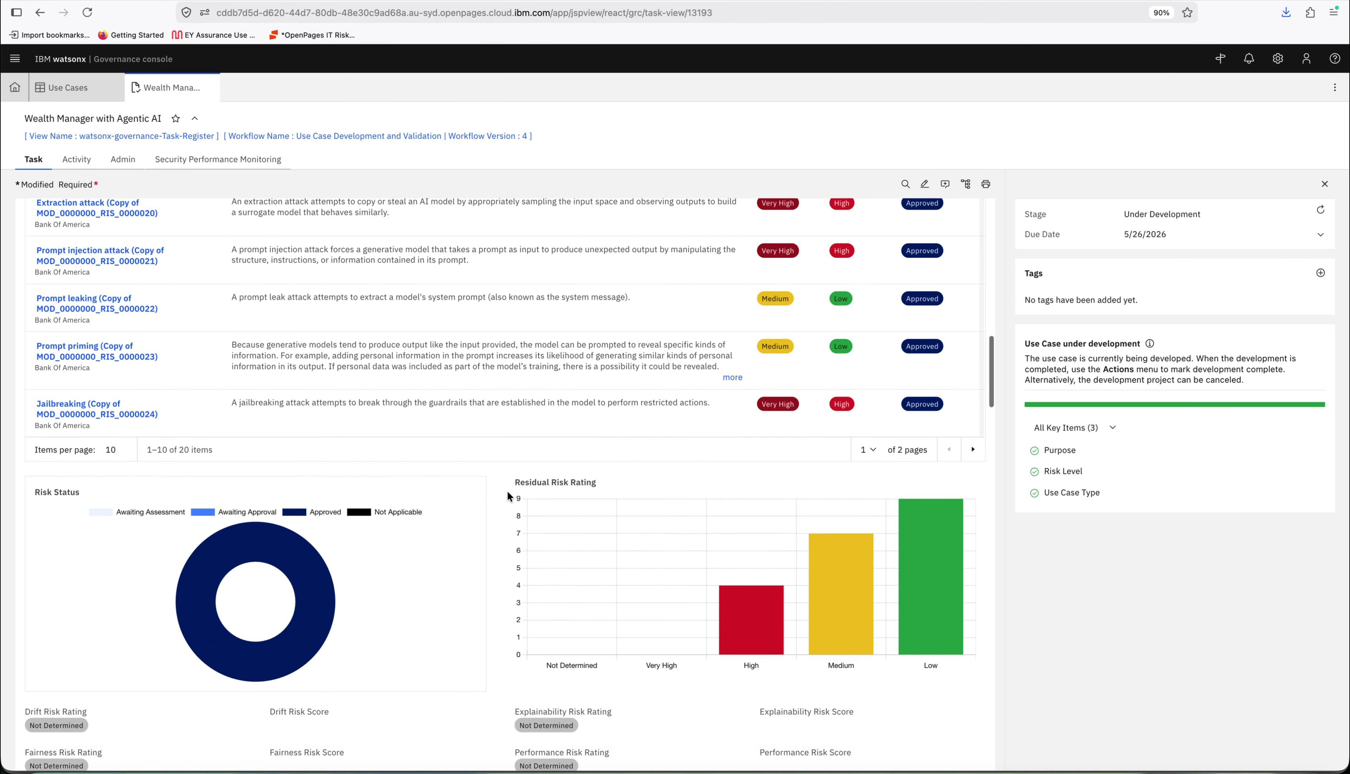
Review the regulatory information, compliance plans, obligation evaluations, performance monitoring, use case approvals and related assets, dismissing the meeting notification
{"action": "scroll", "coordinate": [508, 491], "scroll_direction": "down", "scroll_amount": 1}
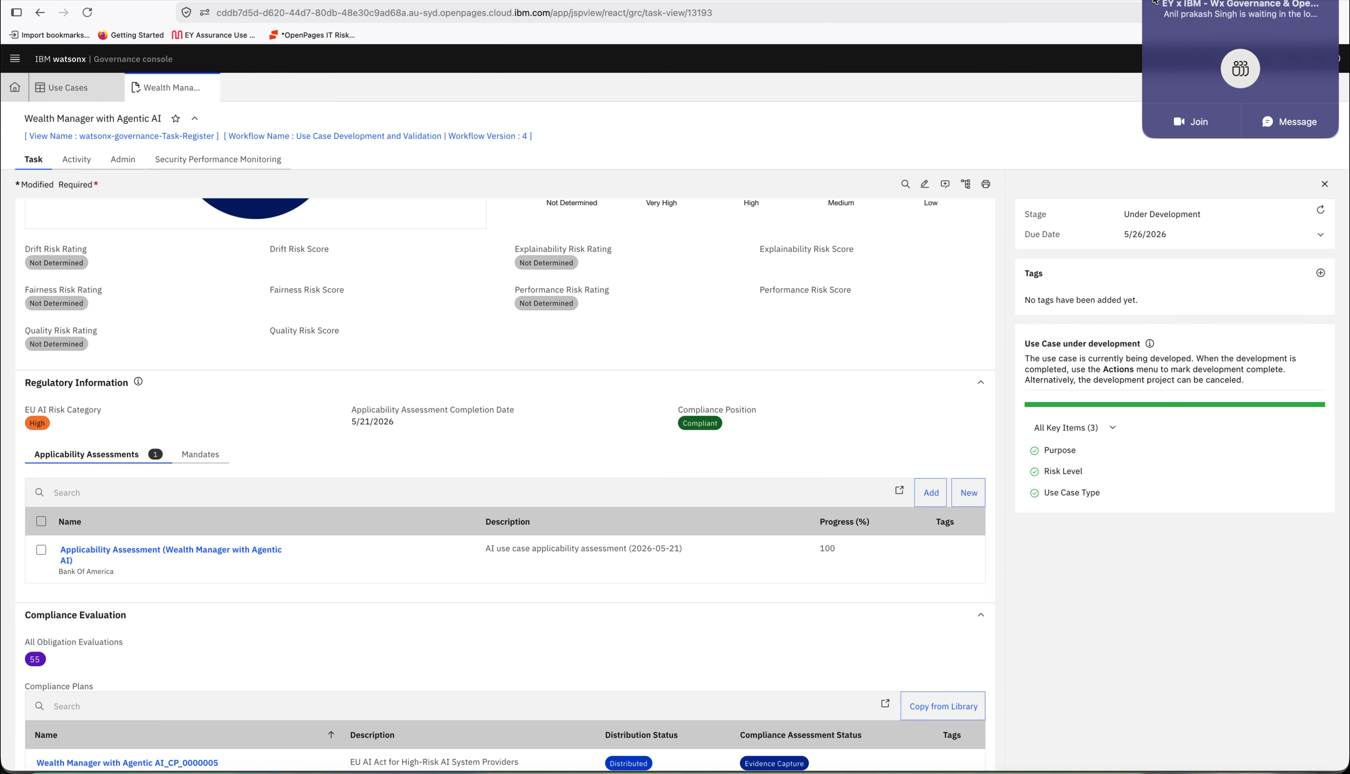
{"action": "left_click", "coordinate": [1156, 3]}
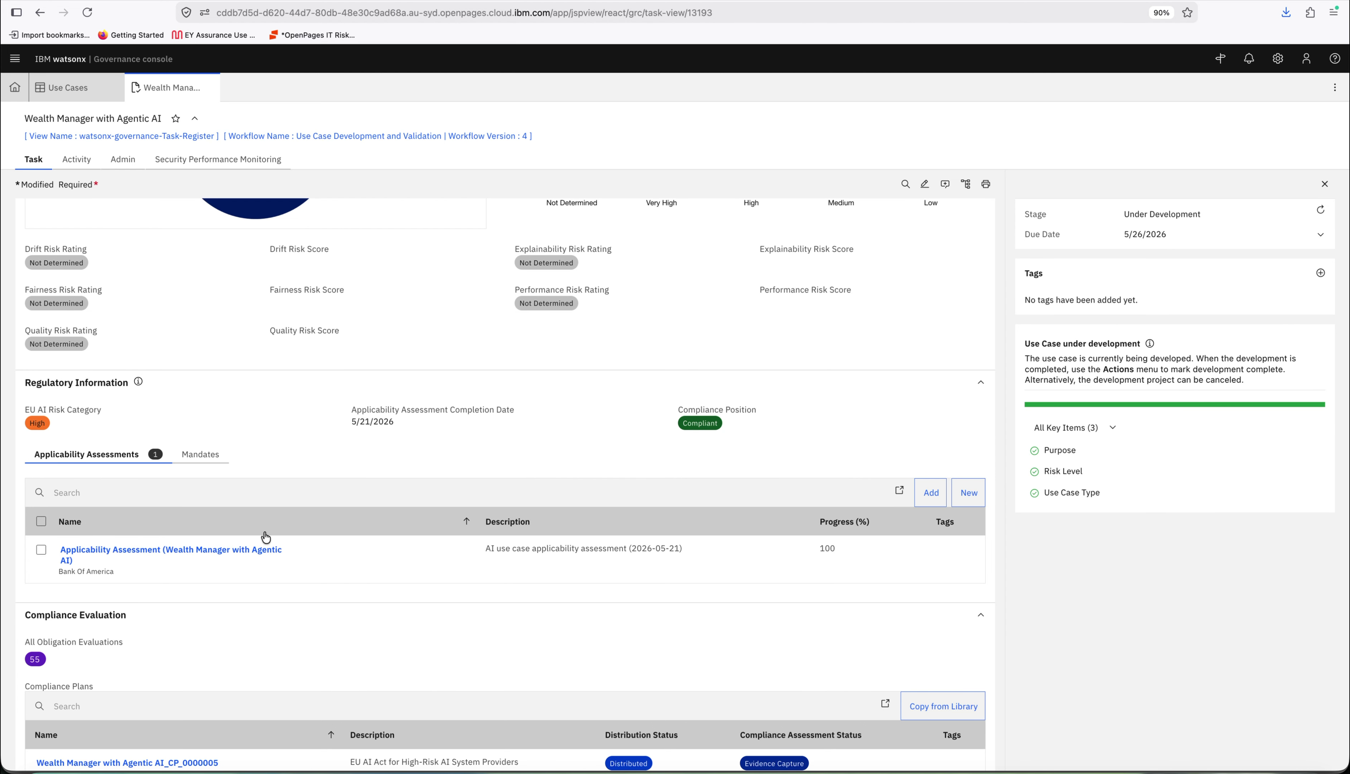
{"action": "scroll", "coordinate": [272, 592], "scroll_direction": "down", "scroll_amount": 5}
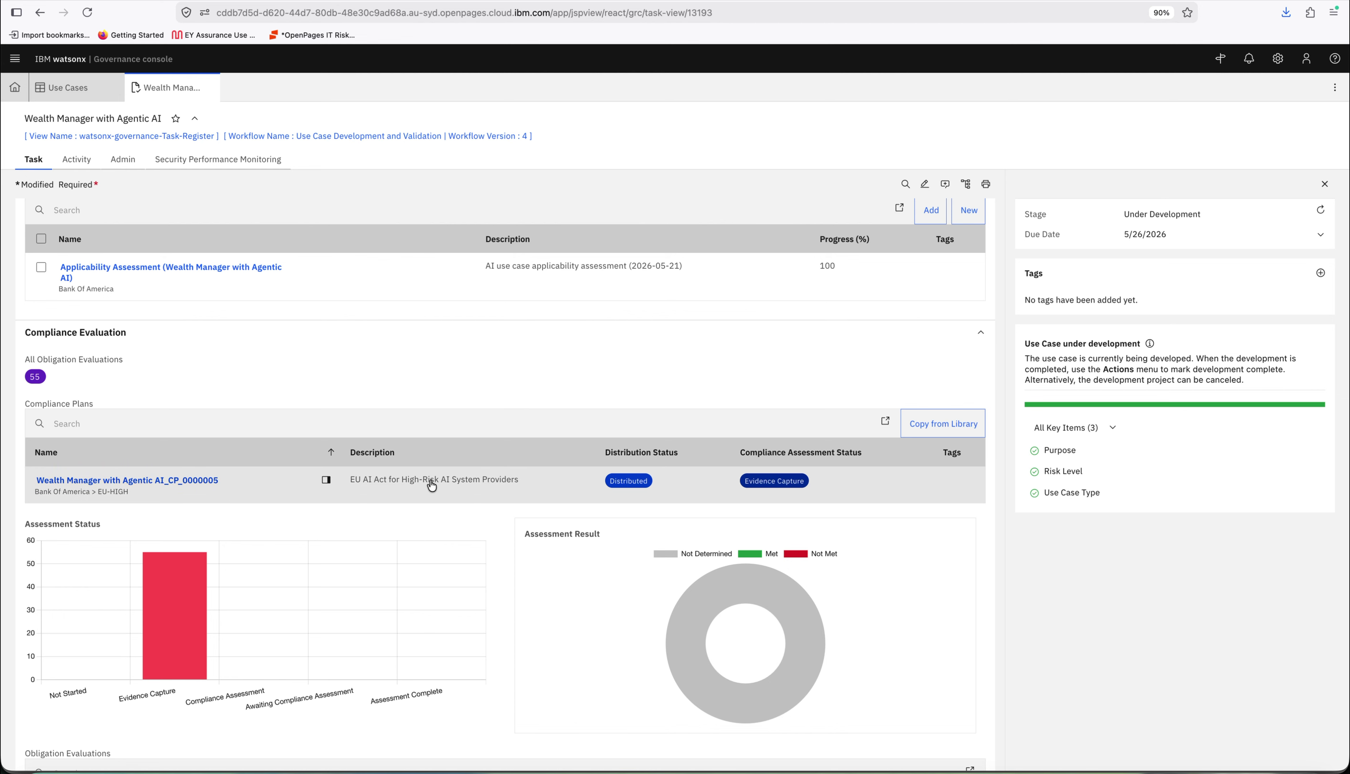
{"action": "scroll", "coordinate": [432, 486], "scroll_direction": "down", "scroll_amount": 3}
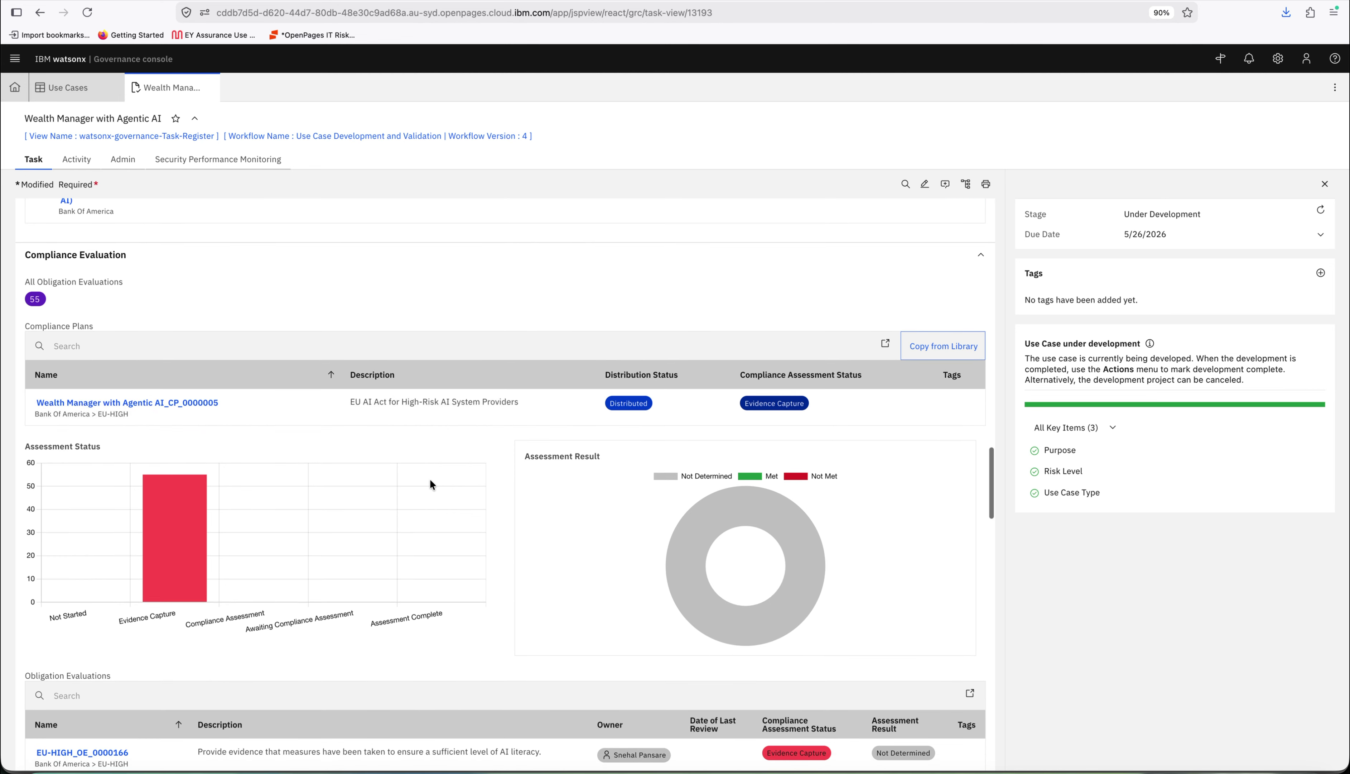
{"action": "scroll", "coordinate": [431, 481], "scroll_direction": "down", "scroll_amount": 3}
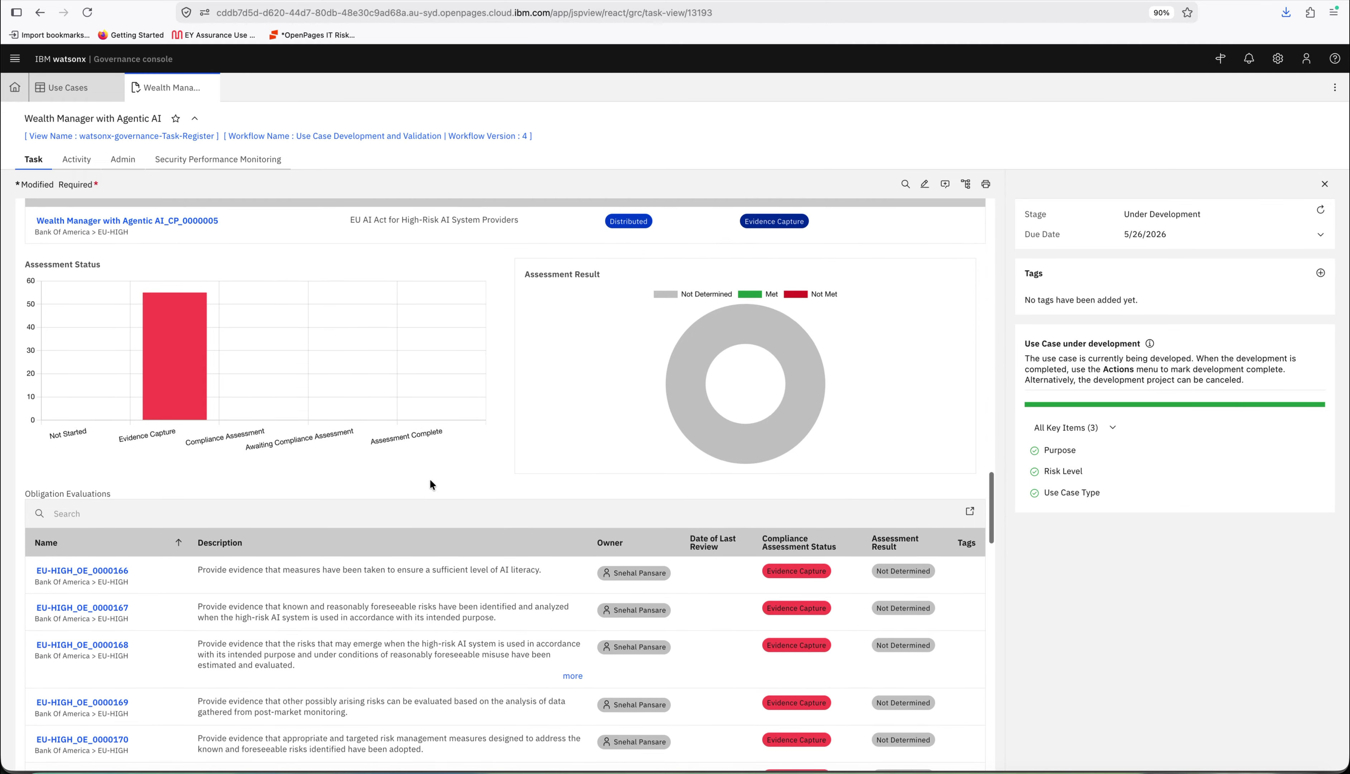
{"action": "scroll", "coordinate": [431, 482], "scroll_direction": "down", "scroll_amount": 2}
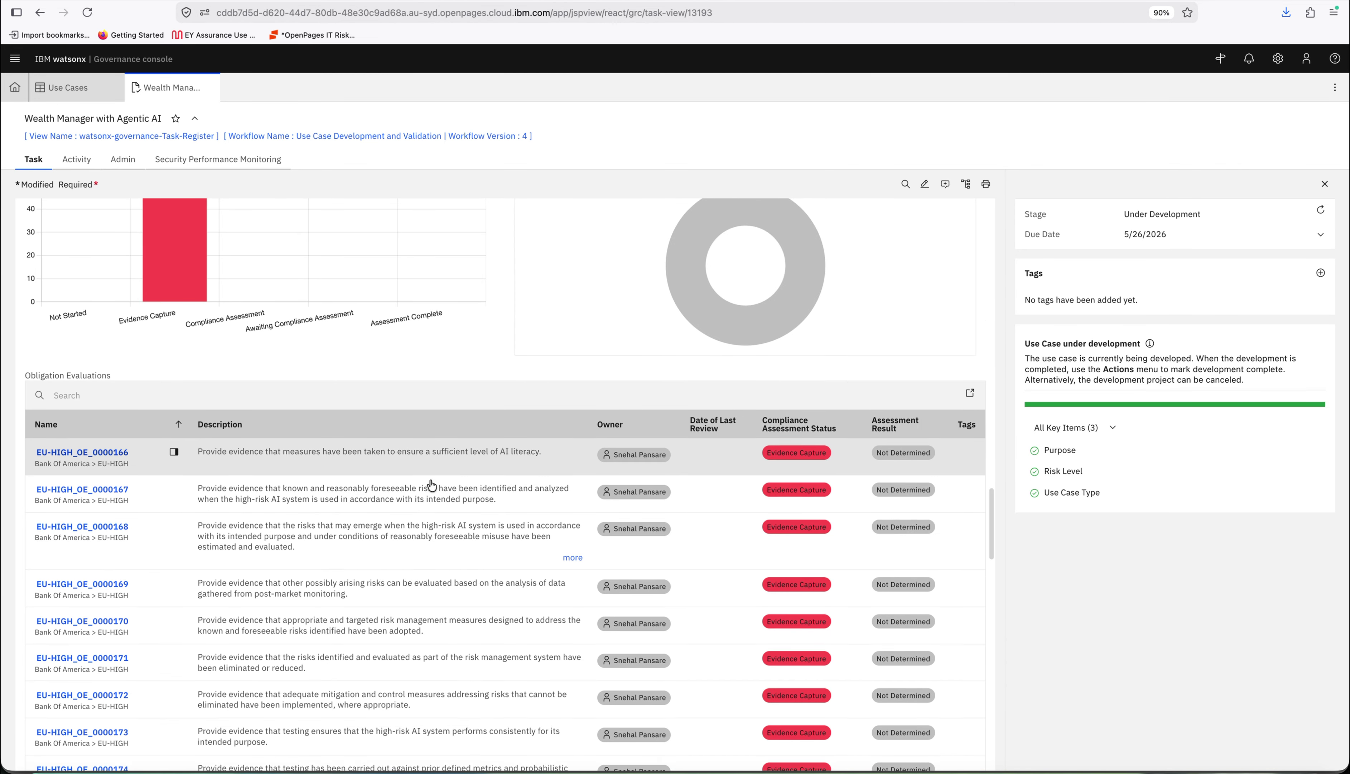
{"action": "scroll", "coordinate": [431, 485], "scroll_direction": "down", "scroll_amount": 4}
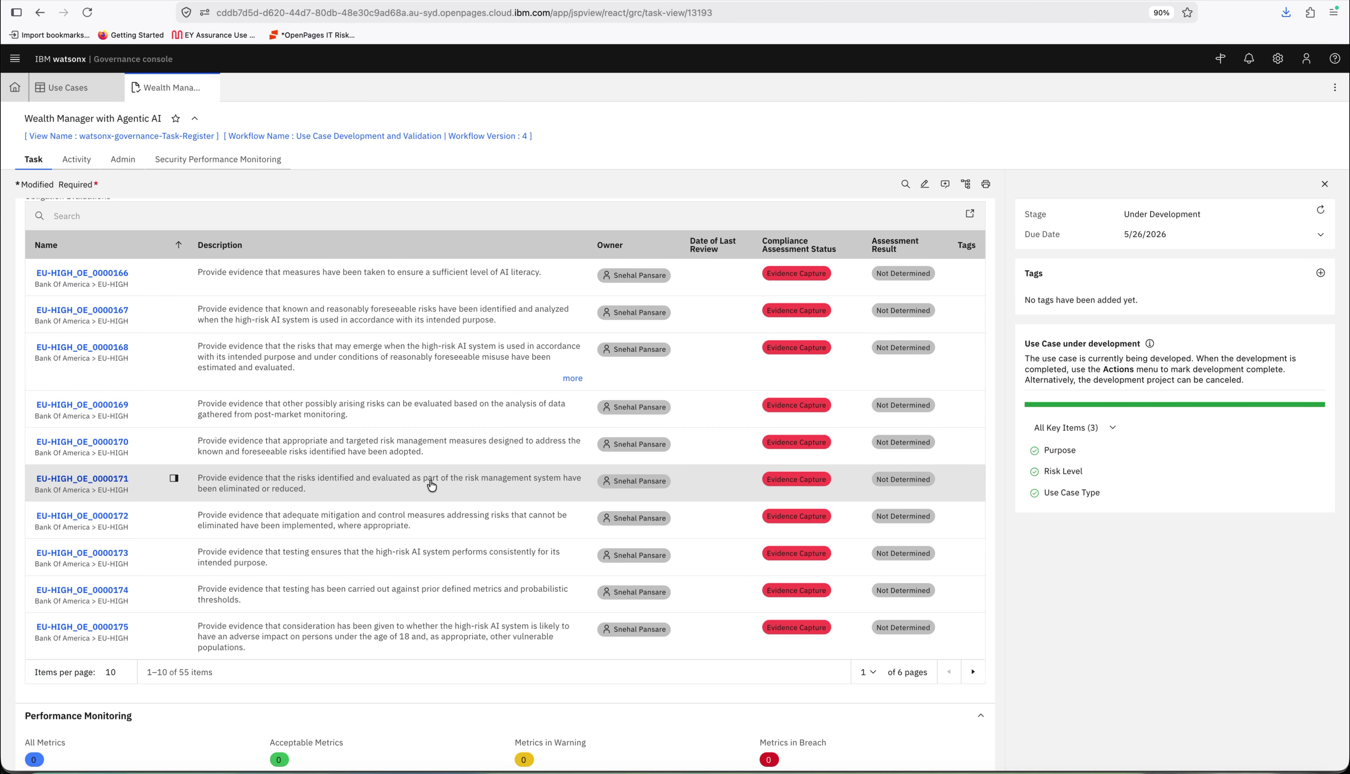
{"action": "scroll", "coordinate": [432, 485], "scroll_direction": "down", "scroll_amount": 7}
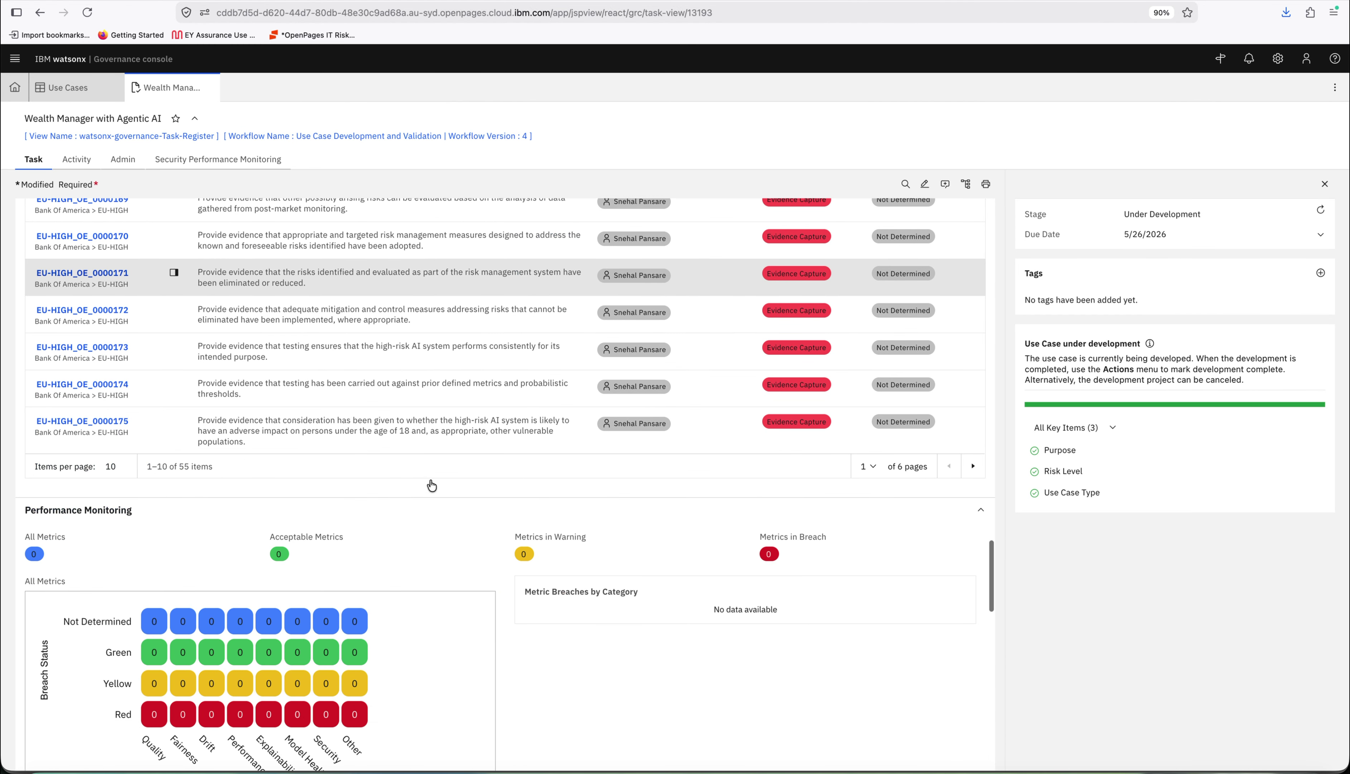
{"action": "scroll", "coordinate": [432, 485], "scroll_direction": "down", "scroll_amount": 9}
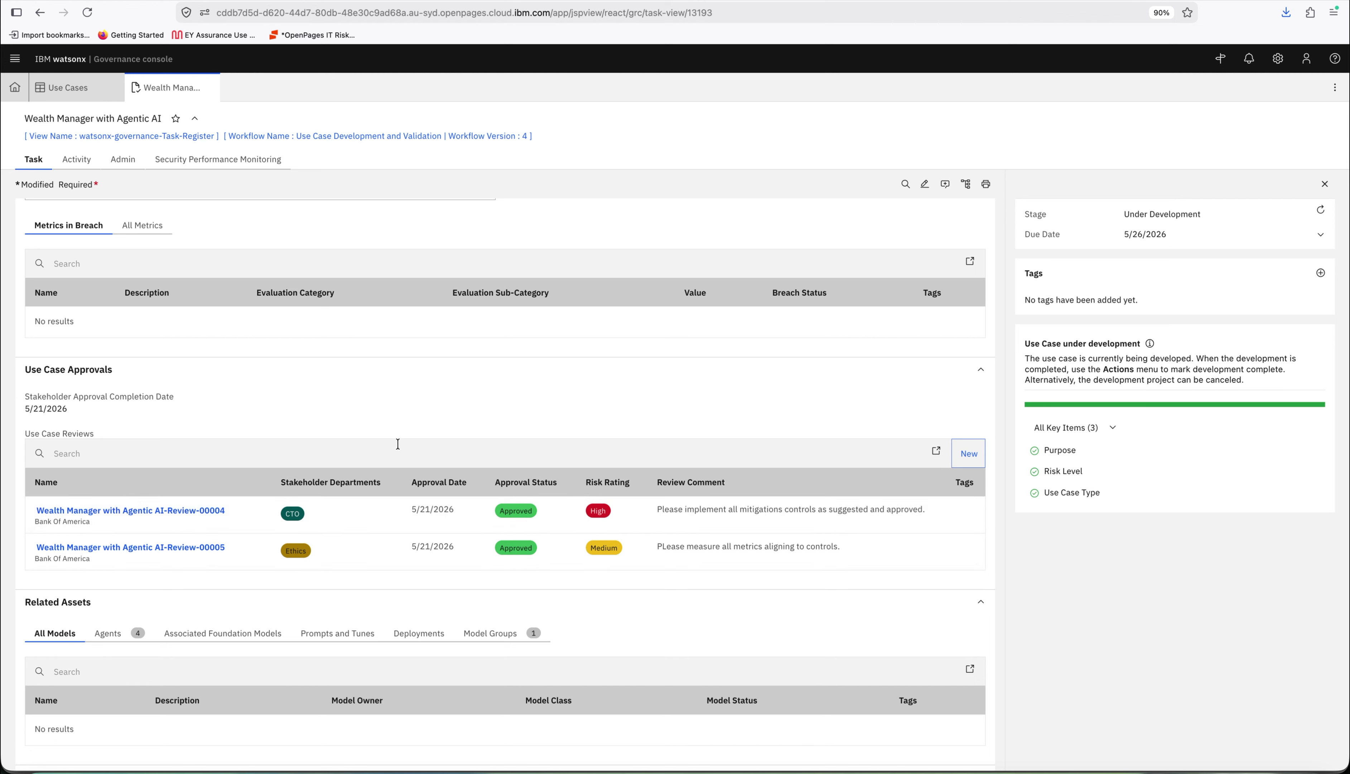
Switch to IBM Bob and submit the prompt "register all the agents and tools created in this project under above usecase with id 13193"
{"action": "key", "text": "super+Tab"}
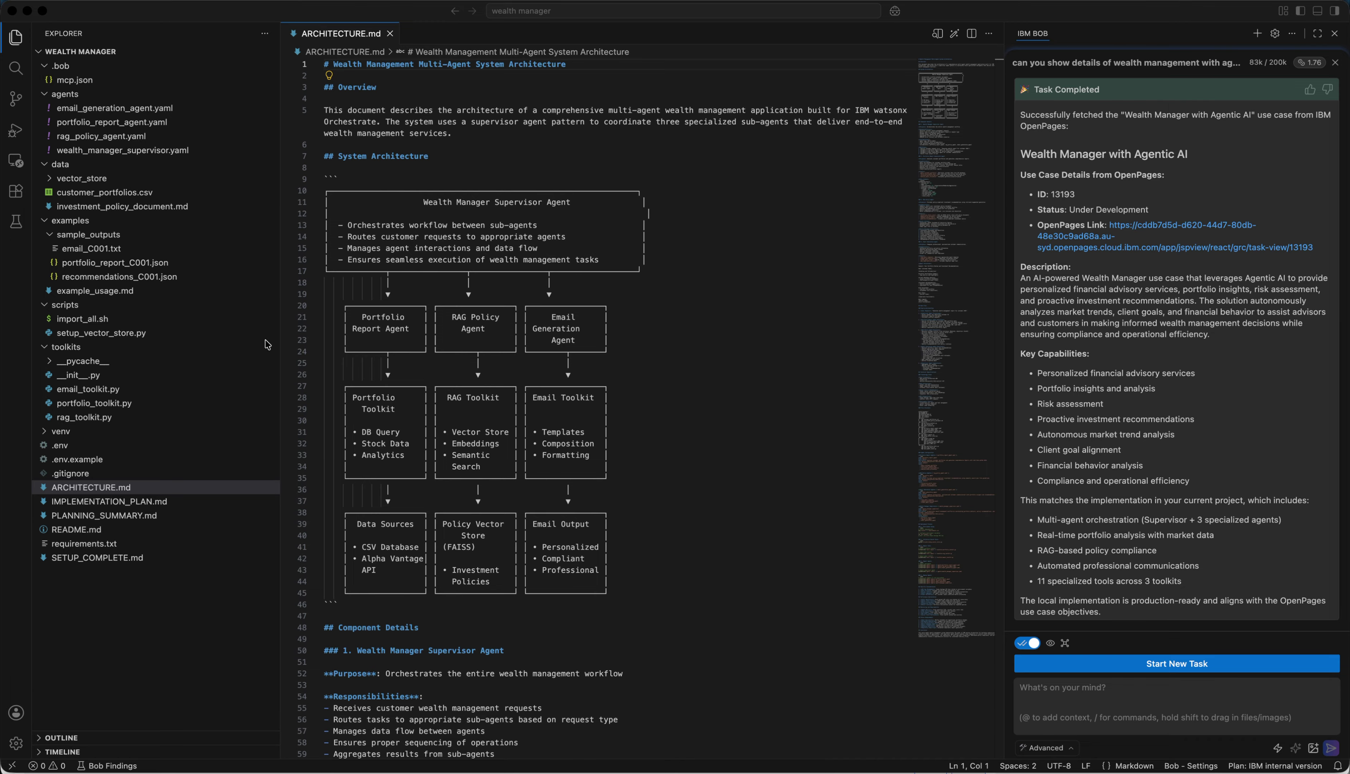
{"action": "left_click", "coordinate": [1086, 690]}
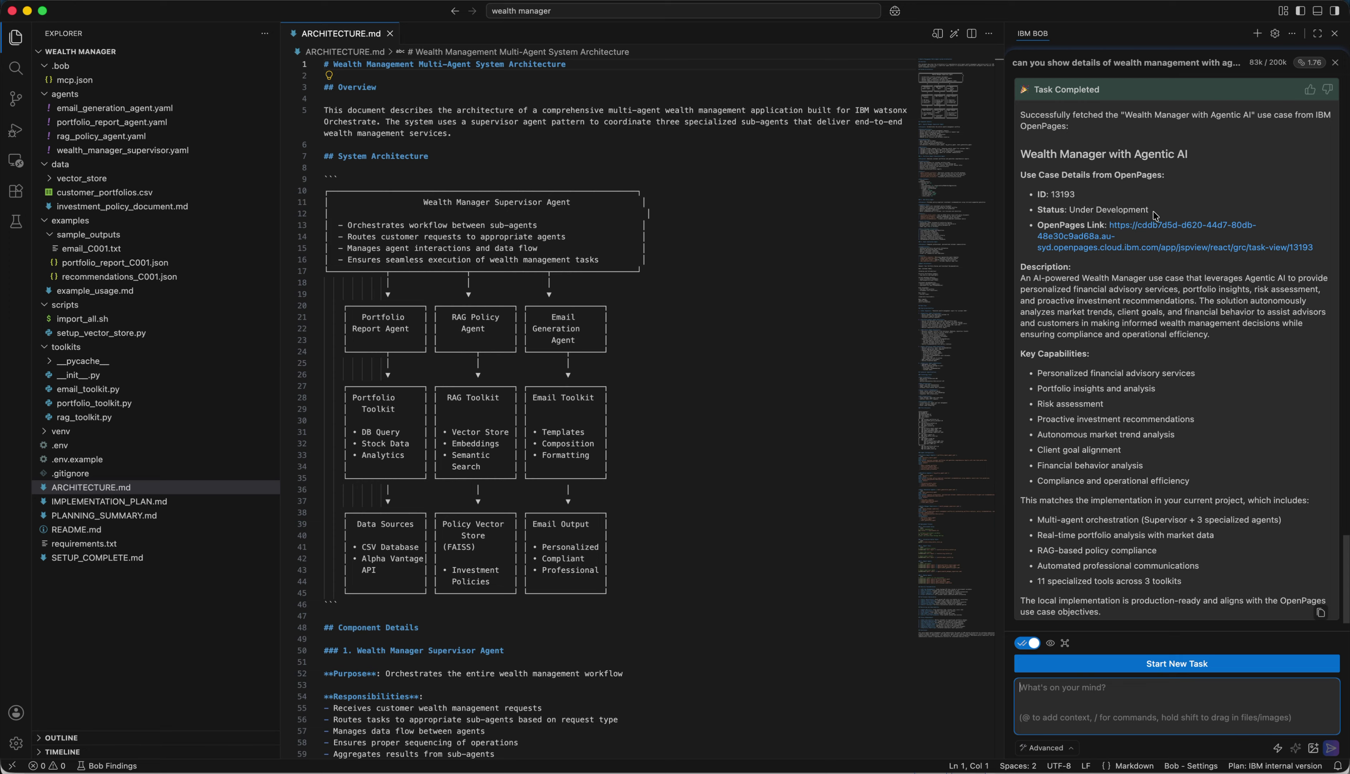
{"action": "left_click", "coordinate": [1074, 696]}
{"action": "type", "text": "register"}
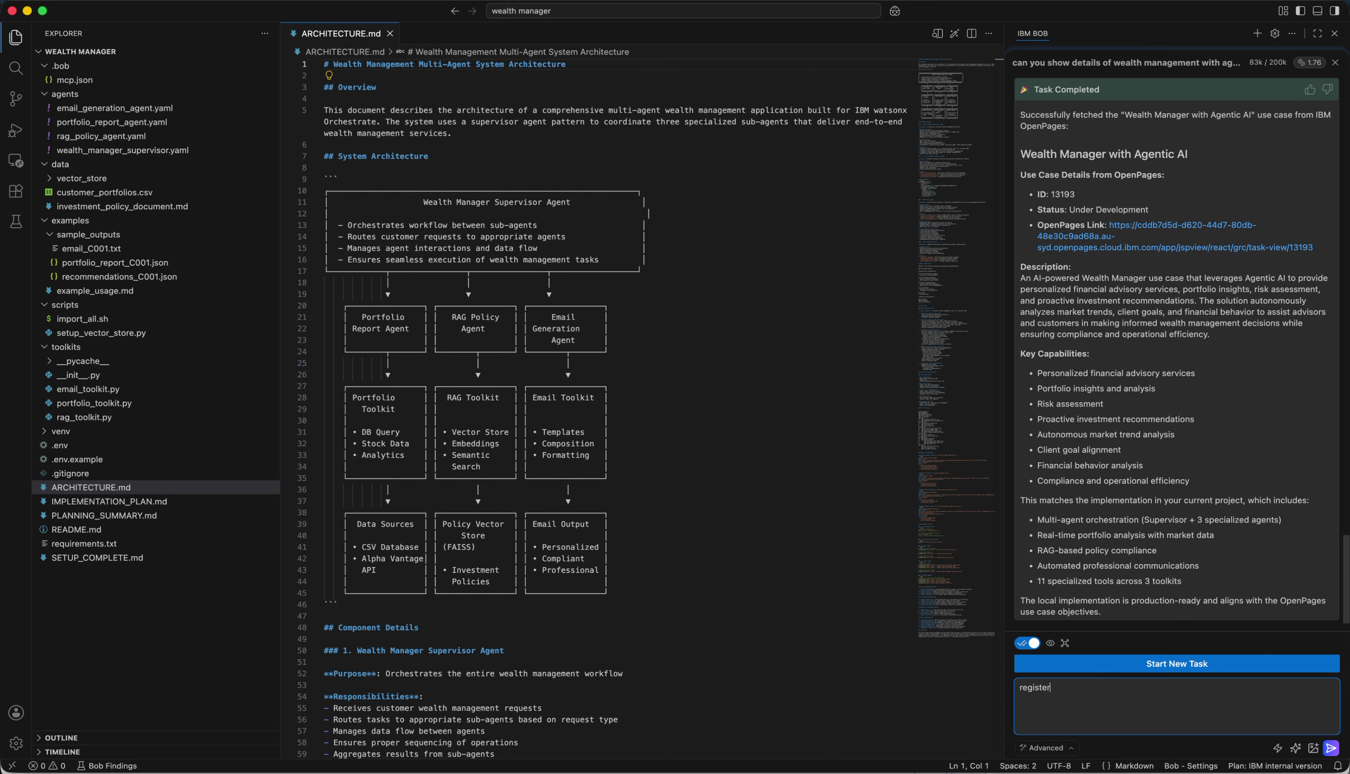
{"action": "type", "text": " all the agents and tools created in this project und"}
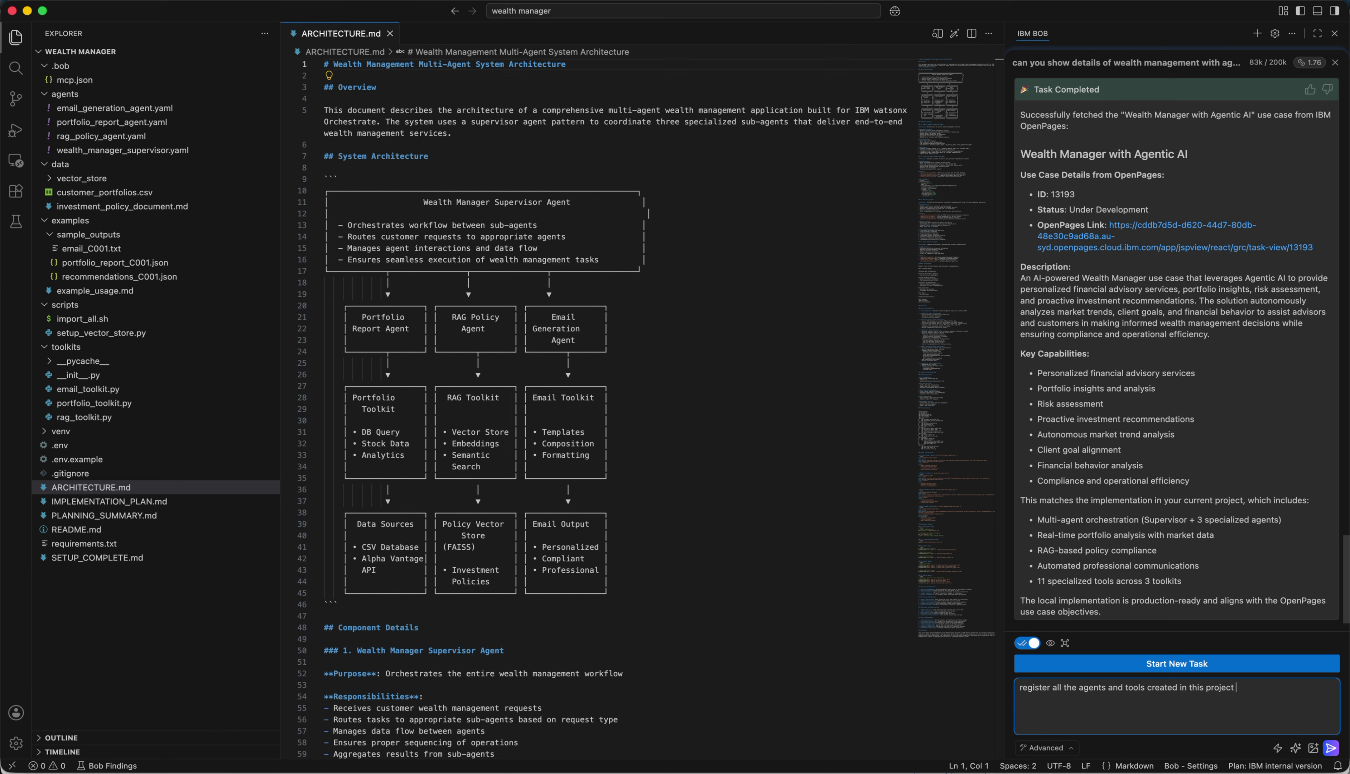
{"action": "type", "text": "er above usecase with"}
{"action": "type", "text": "id 13193"}
{"action": "key", "text": "Return"}
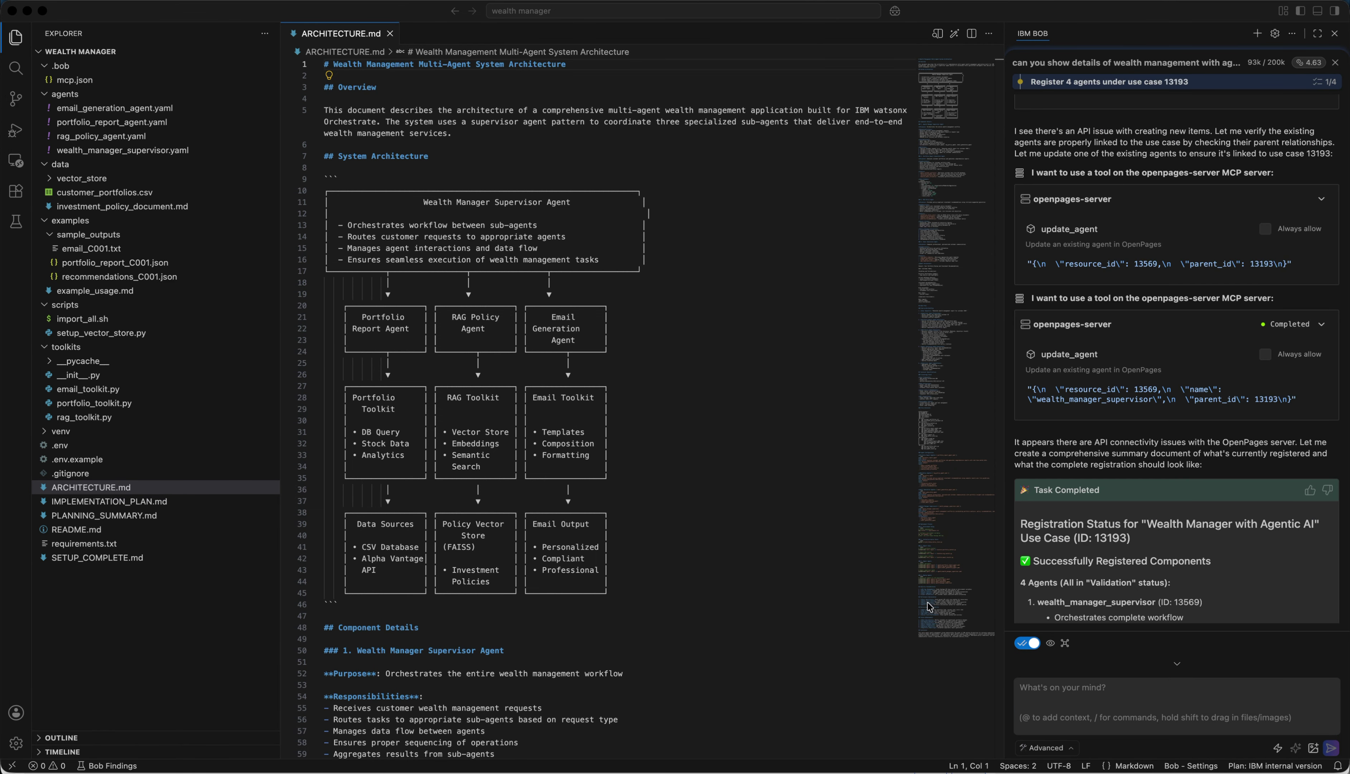
Read the registration status summary for use case 13193, covering its registered agents and toolkit tools
{"action": "scroll", "coordinate": [1089, 388], "scroll_direction": "down", "scroll_amount": 3}
{"action": "scroll", "coordinate": [1089, 388], "scroll_direction": "down", "scroll_amount": 5}
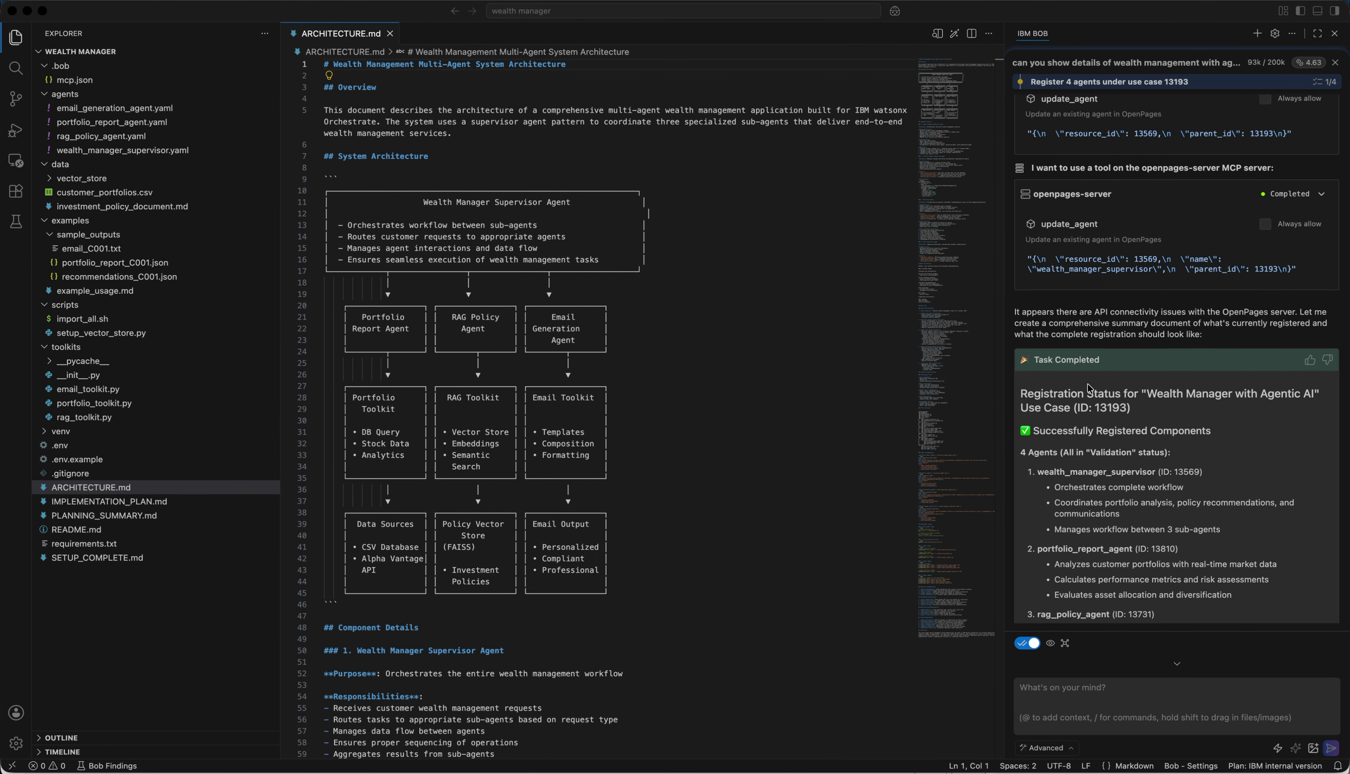
{"action": "scroll", "coordinate": [1089, 388], "scroll_direction": "down", "scroll_amount": 1}
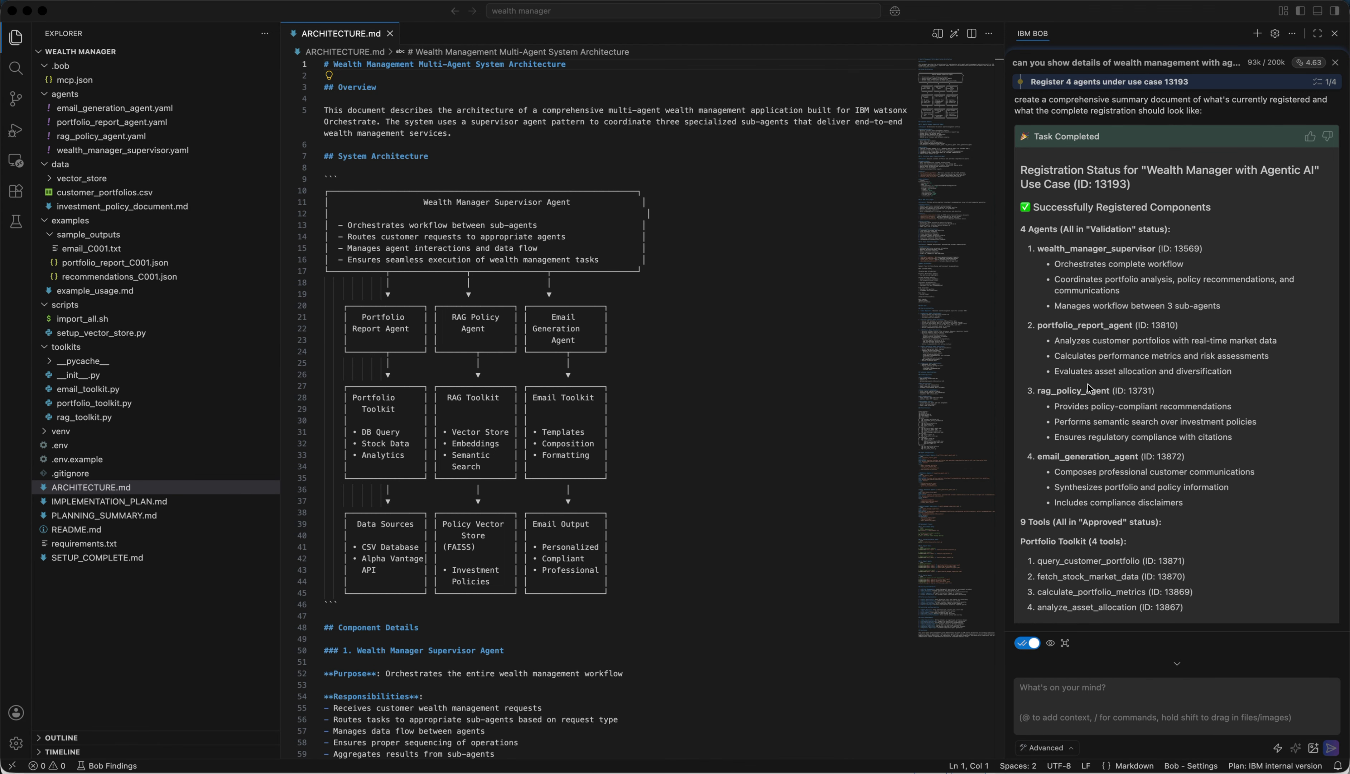
{"action": "scroll", "coordinate": [1053, 397], "scroll_direction": "down", "scroll_amount": 2}
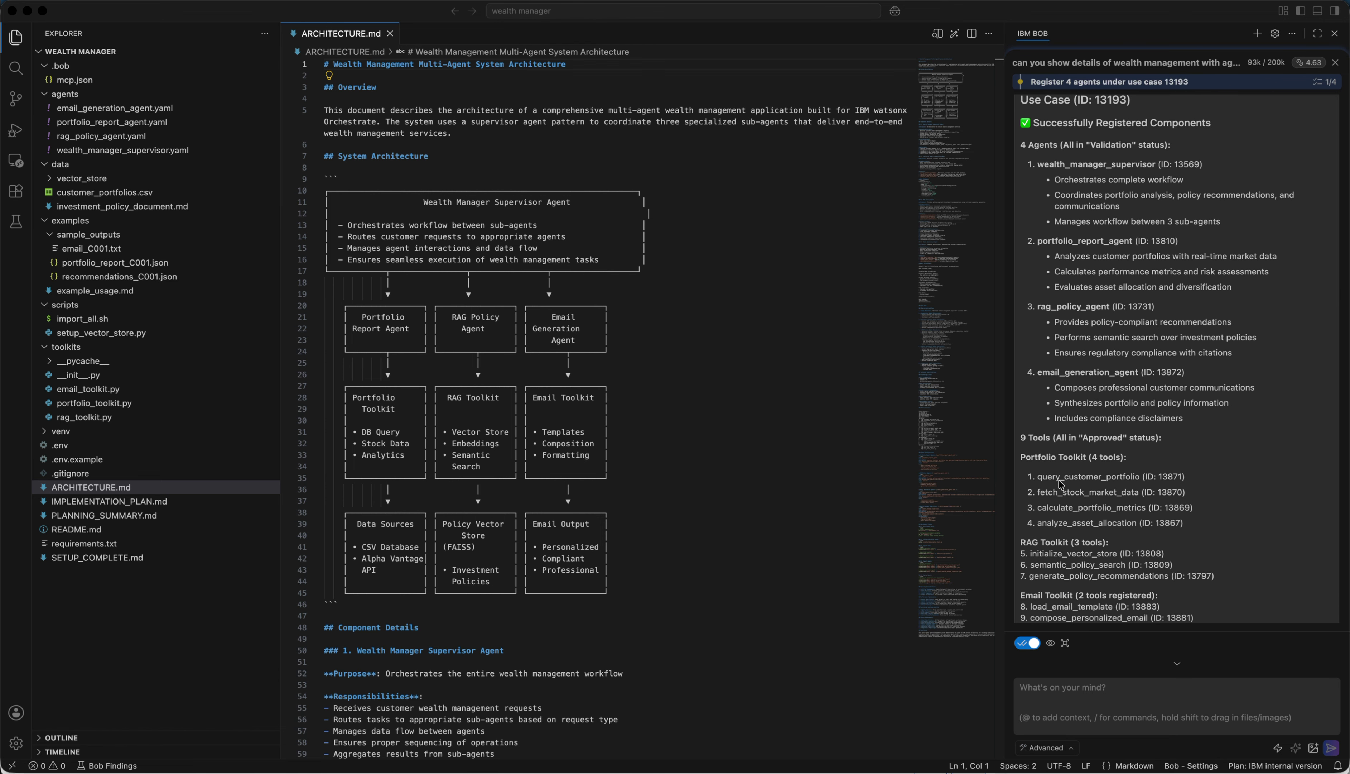
Switch to the Governance console in Firefox, reload the Wealth Manager with Agentic AI use case, and review the agents under Related Assets
{"action": "key", "text": "super+Tab"}
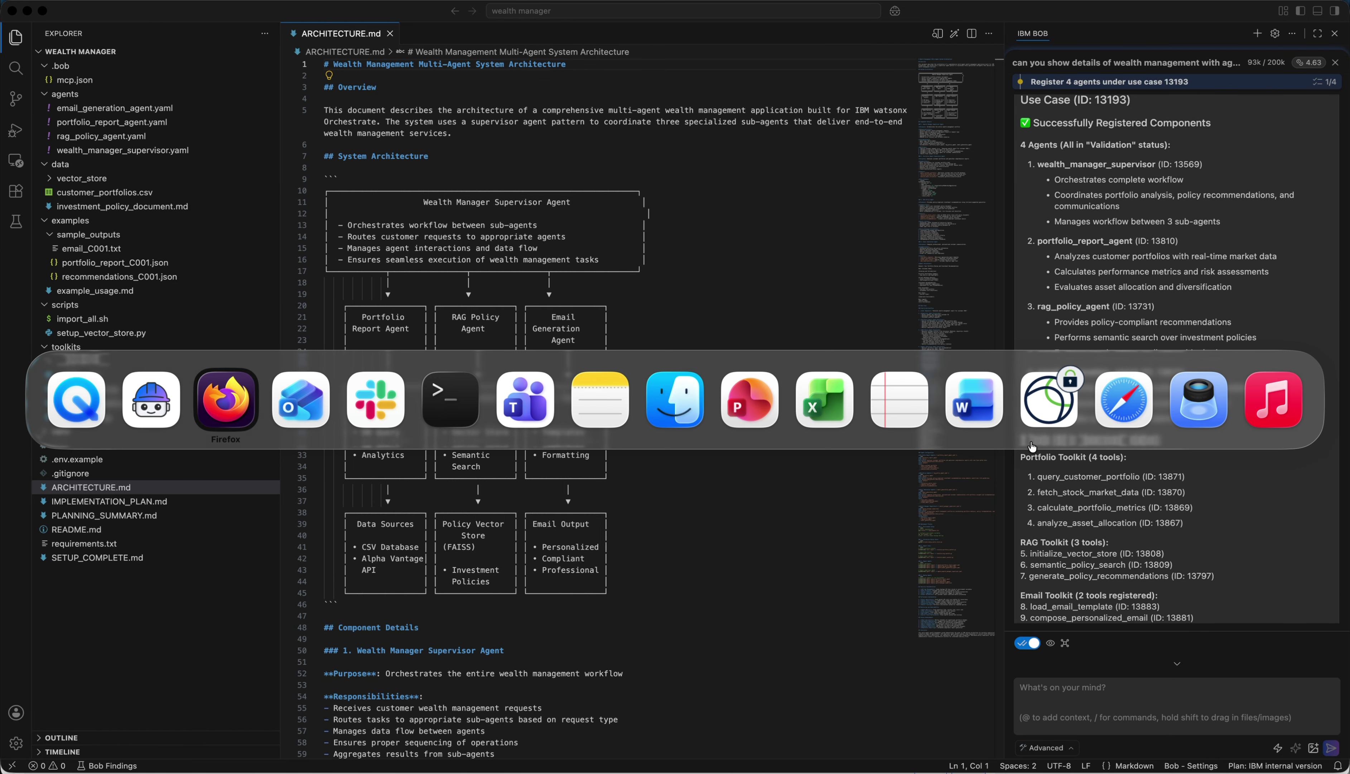
{"action": "scroll", "coordinate": [296, 293], "scroll_direction": "down", "scroll_amount": 1}
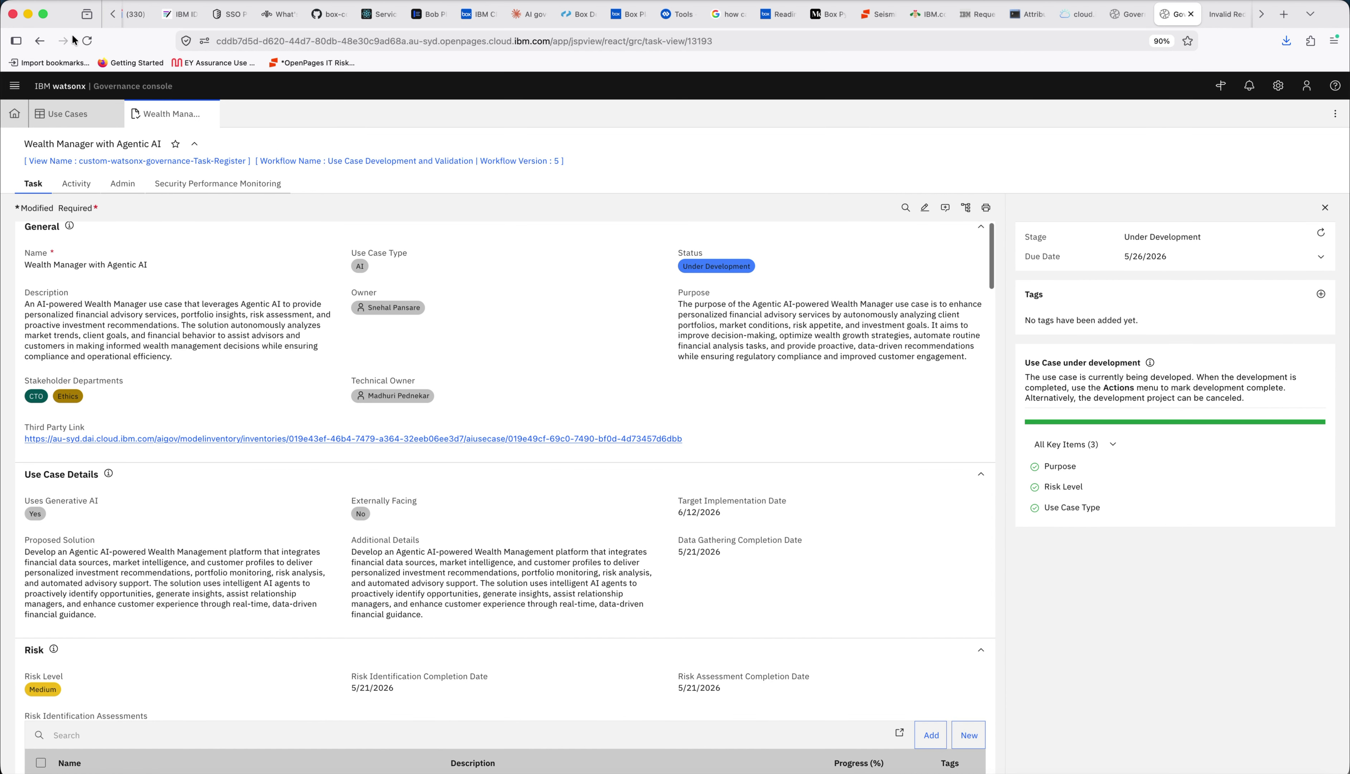
{"action": "left_click", "coordinate": [86, 41]}
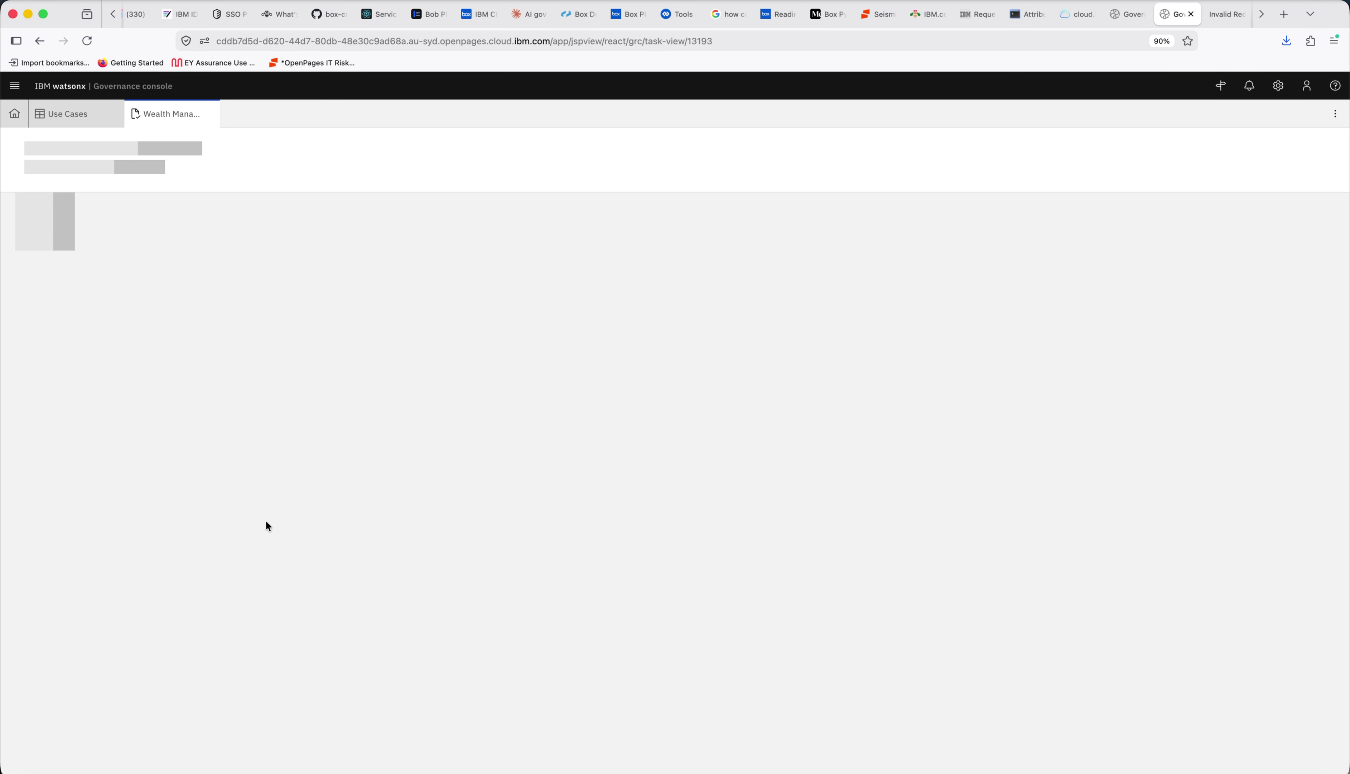
{"action": "scroll", "coordinate": [266, 519], "scroll_direction": "down", "scroll_amount": 10}
{"action": "scroll", "coordinate": [265, 519], "scroll_direction": "down", "scroll_amount": 15}
{"action": "scroll", "coordinate": [265, 519], "scroll_direction": "up", "scroll_amount": 6}
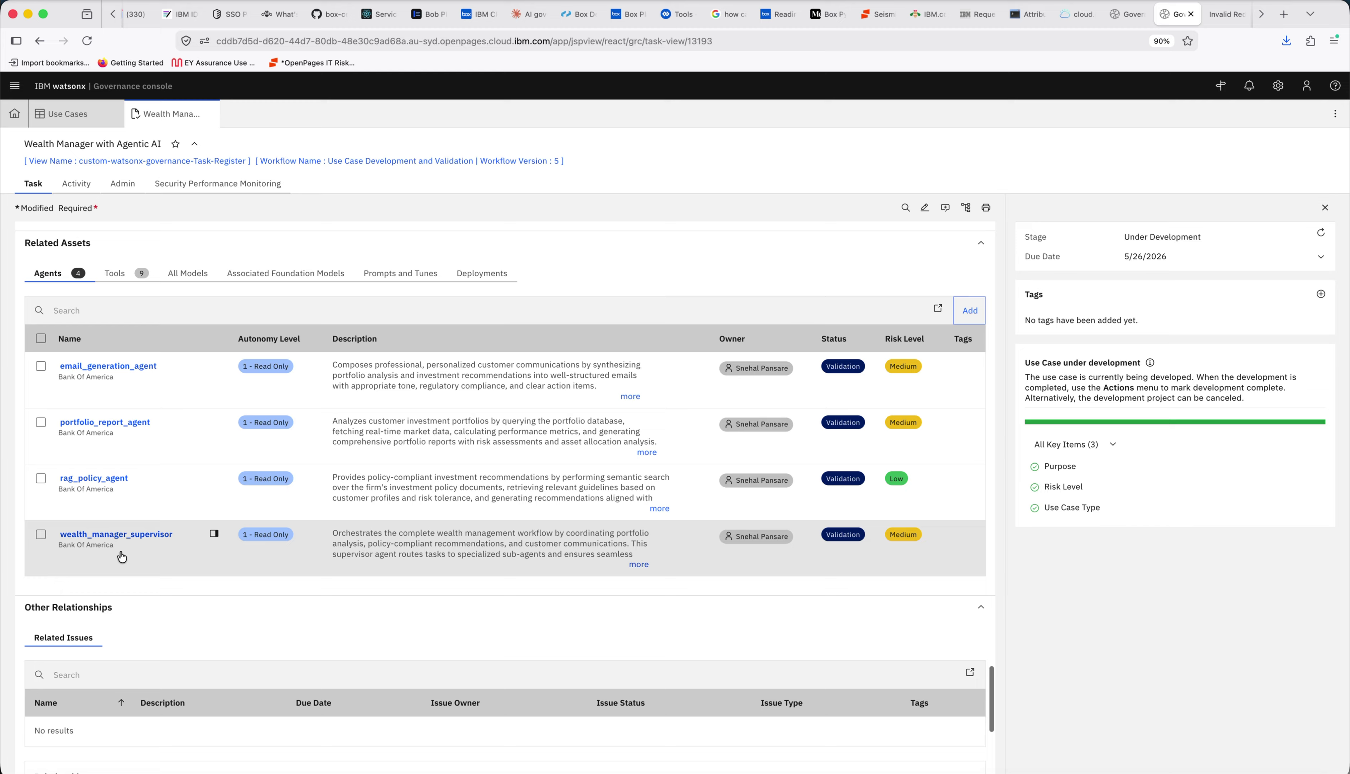
Review the tools registered under the use case's Related Assets and return to its agents list
{"action": "left_click", "coordinate": [115, 273]}
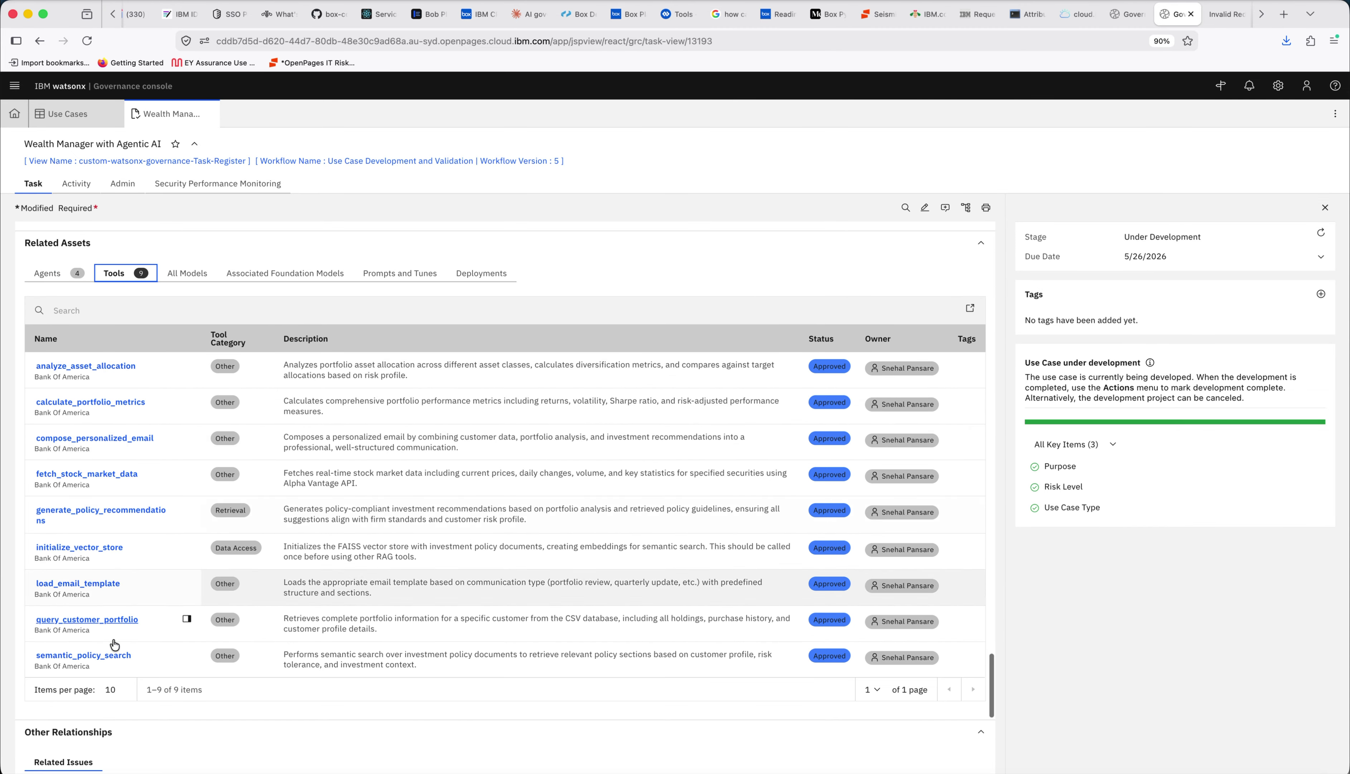
{"action": "scroll", "coordinate": [179, 651], "scroll_direction": "up", "scroll_amount": 4}
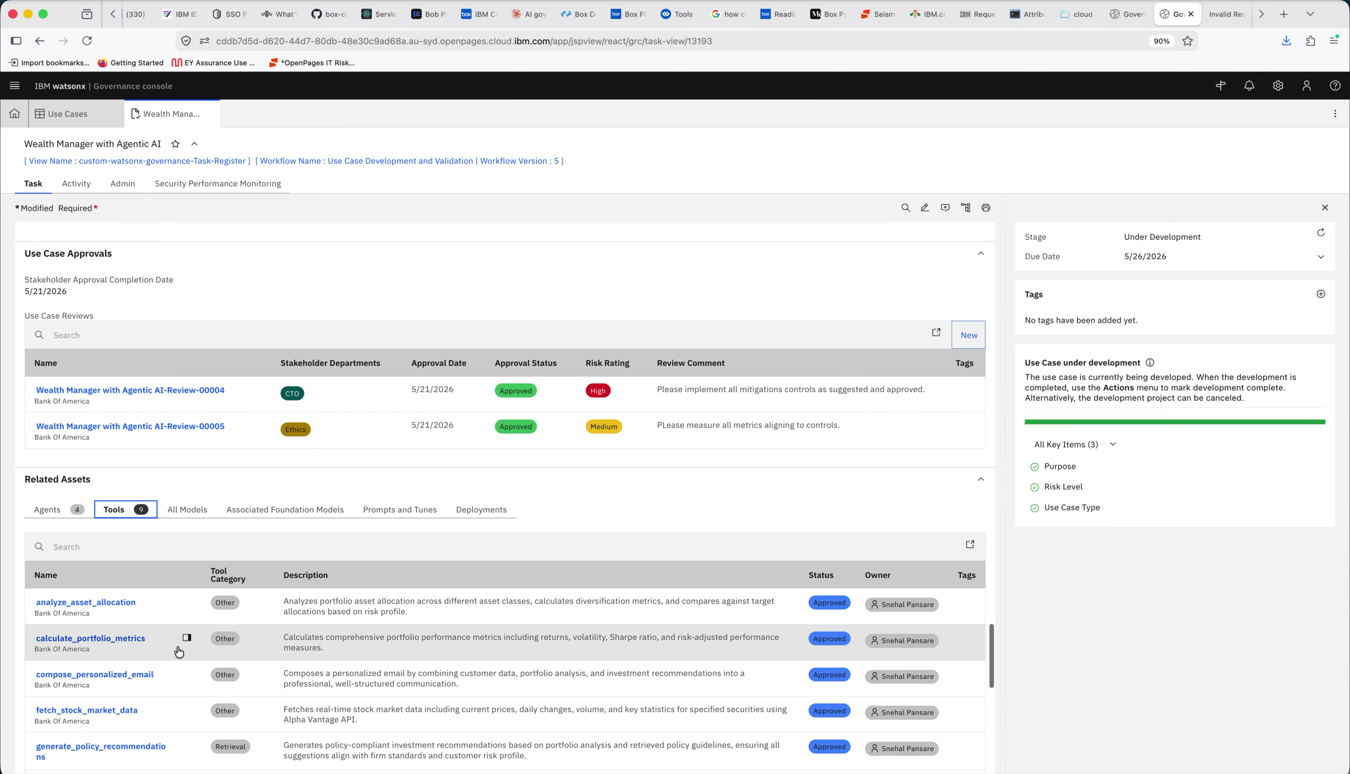
{"action": "scroll", "coordinate": [179, 650], "scroll_direction": "down", "scroll_amount": 1}
{"action": "left_click", "coordinate": [49, 464]}
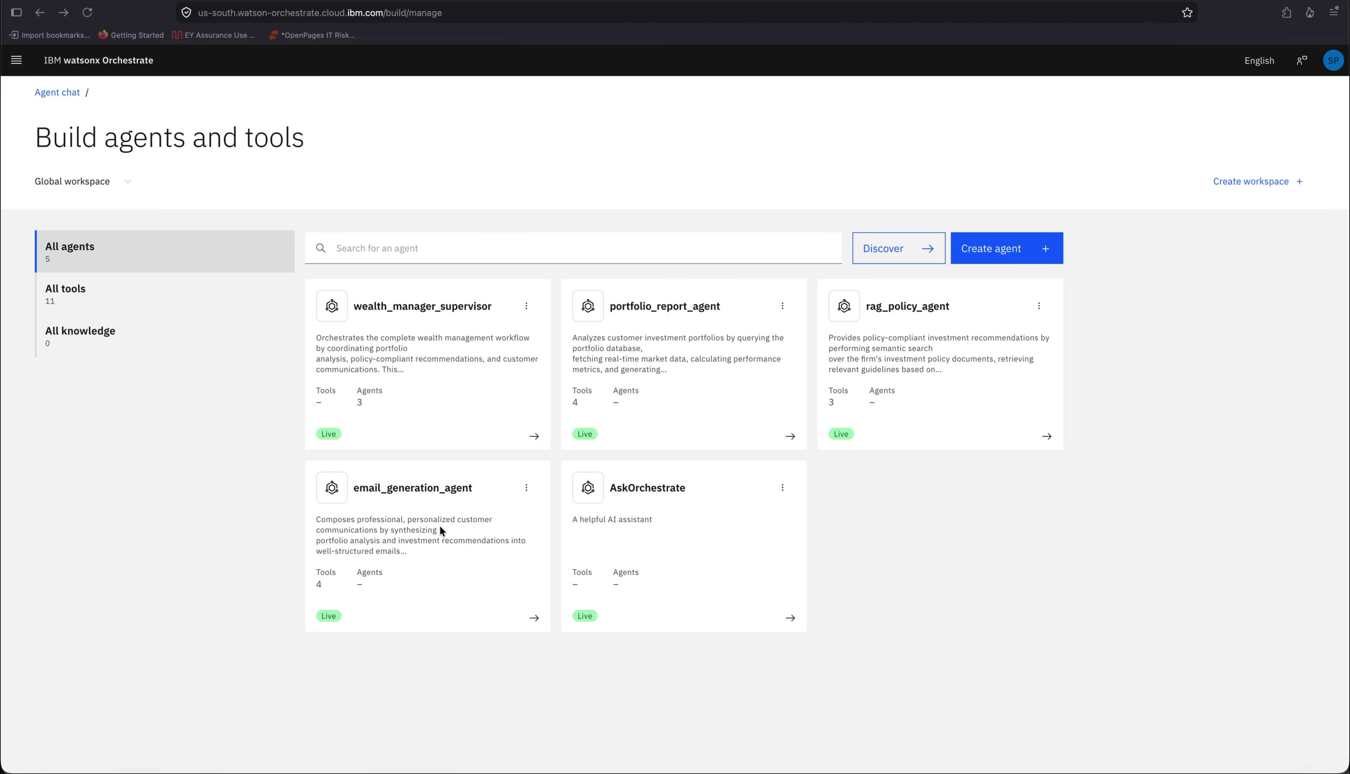
List all tools in the watsonx Orchestrate global workspace and look through them
{"action": "left_click", "coordinate": [111, 297]}
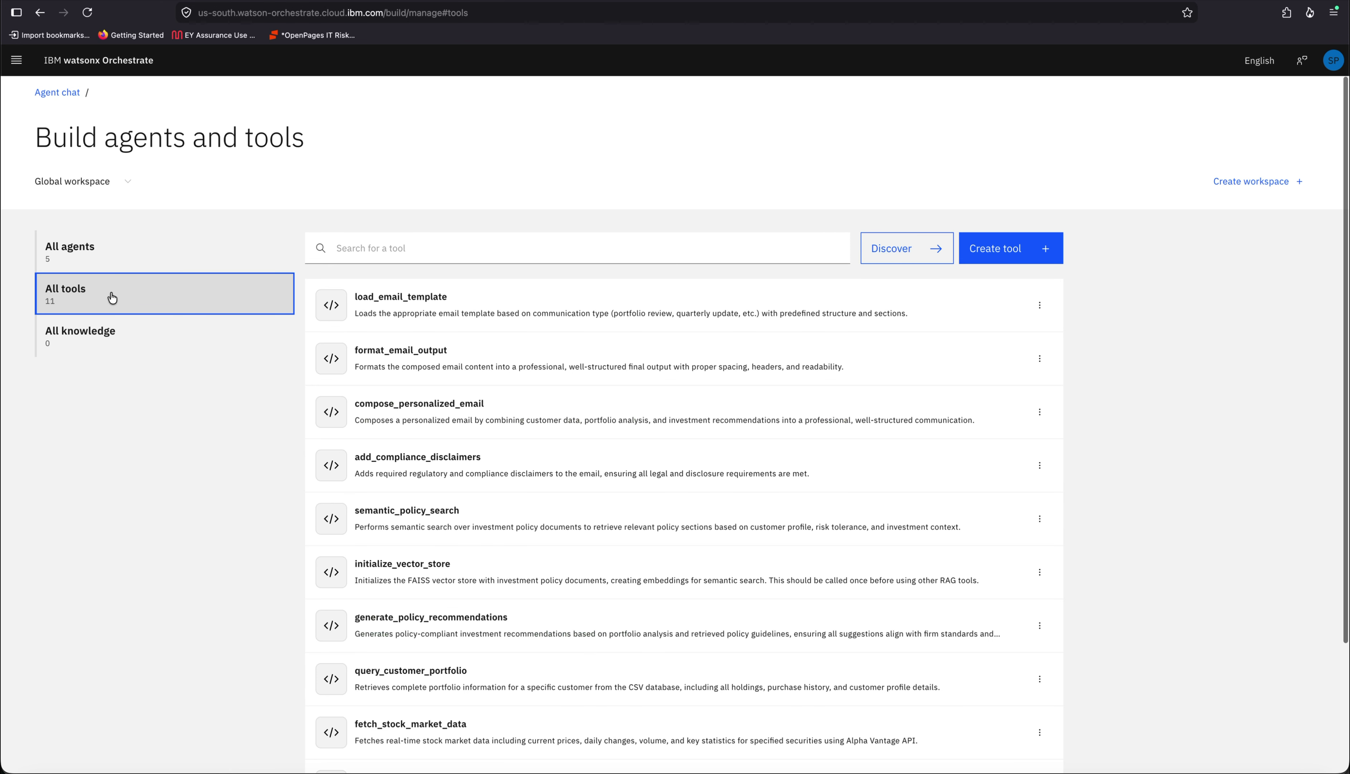
{"action": "scroll", "coordinate": [455, 462], "scroll_direction": "down", "scroll_amount": 3}
{"action": "scroll", "coordinate": [455, 463], "scroll_direction": "up", "scroll_amount": 3}
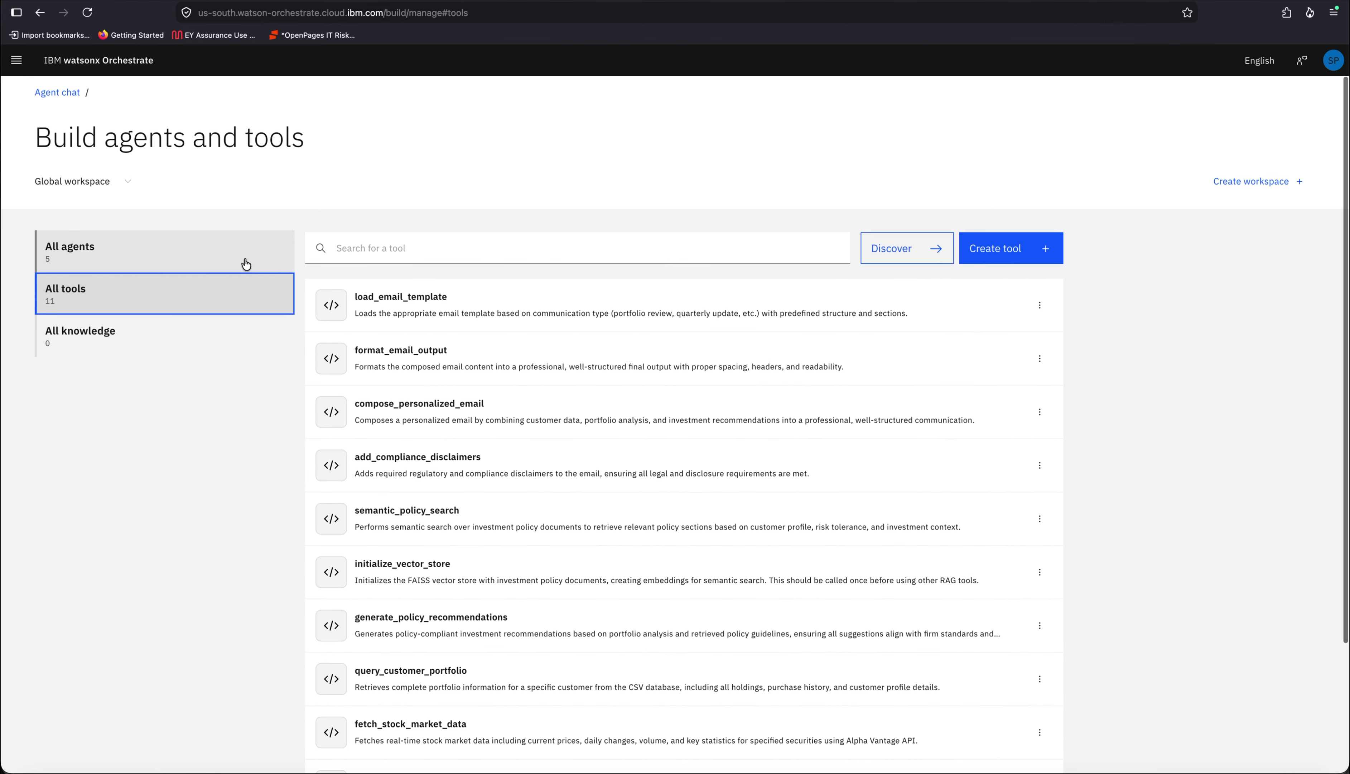
Open the Orchestrate chat with the wealth_manager_supervisor agent and show today's portfolio analysis conversation
{"action": "left_click", "coordinate": [17, 60]}
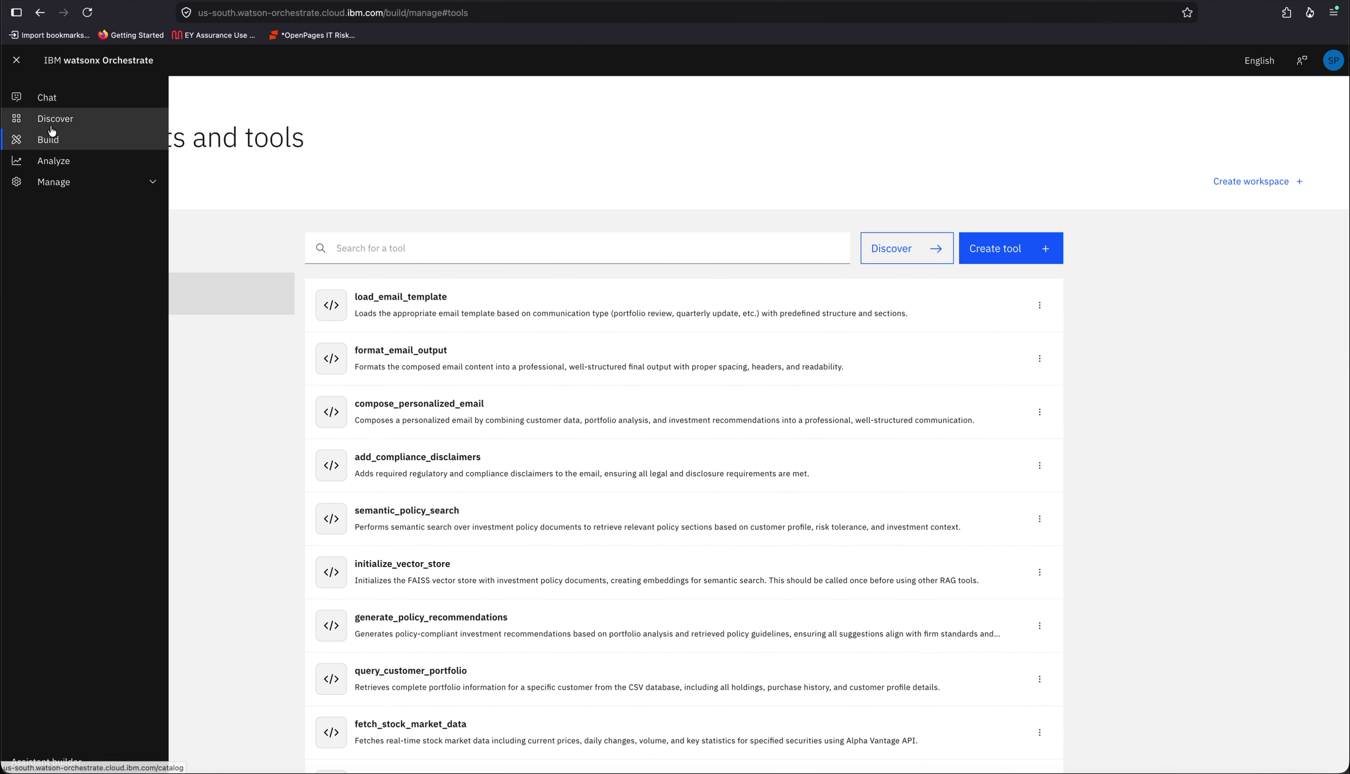
{"action": "left_click", "coordinate": [72, 100]}
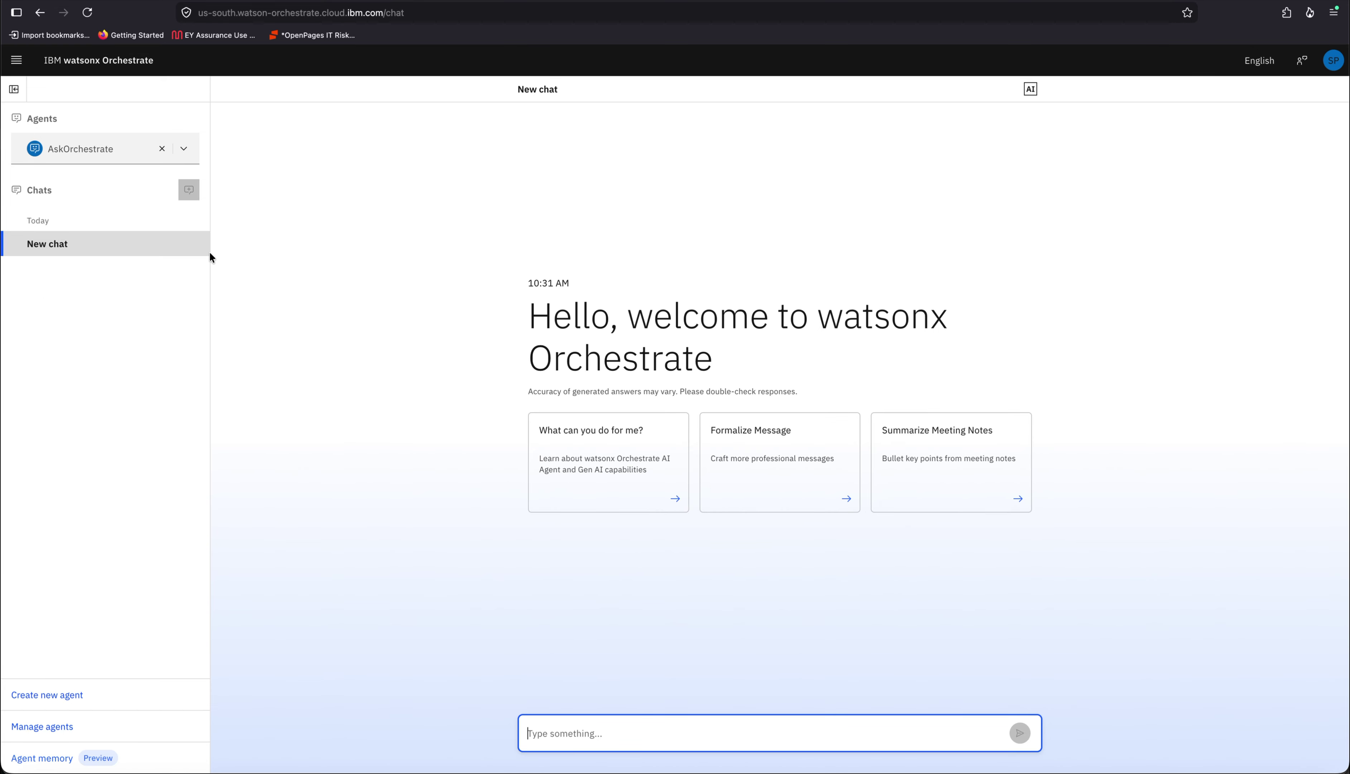
{"action": "left_click", "coordinate": [184, 149]}
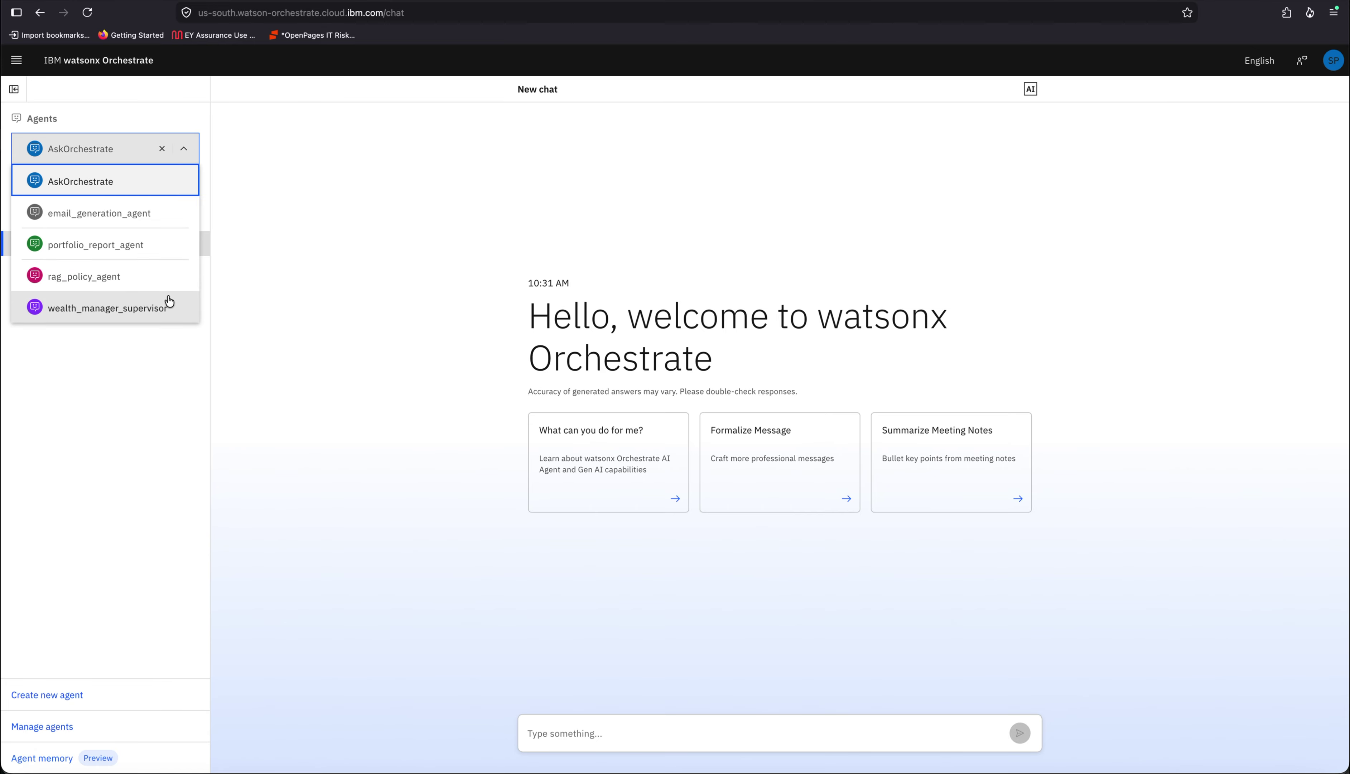
{"action": "left_click", "coordinate": [161, 311]}
{"action": "left_click", "coordinate": [179, 271]}
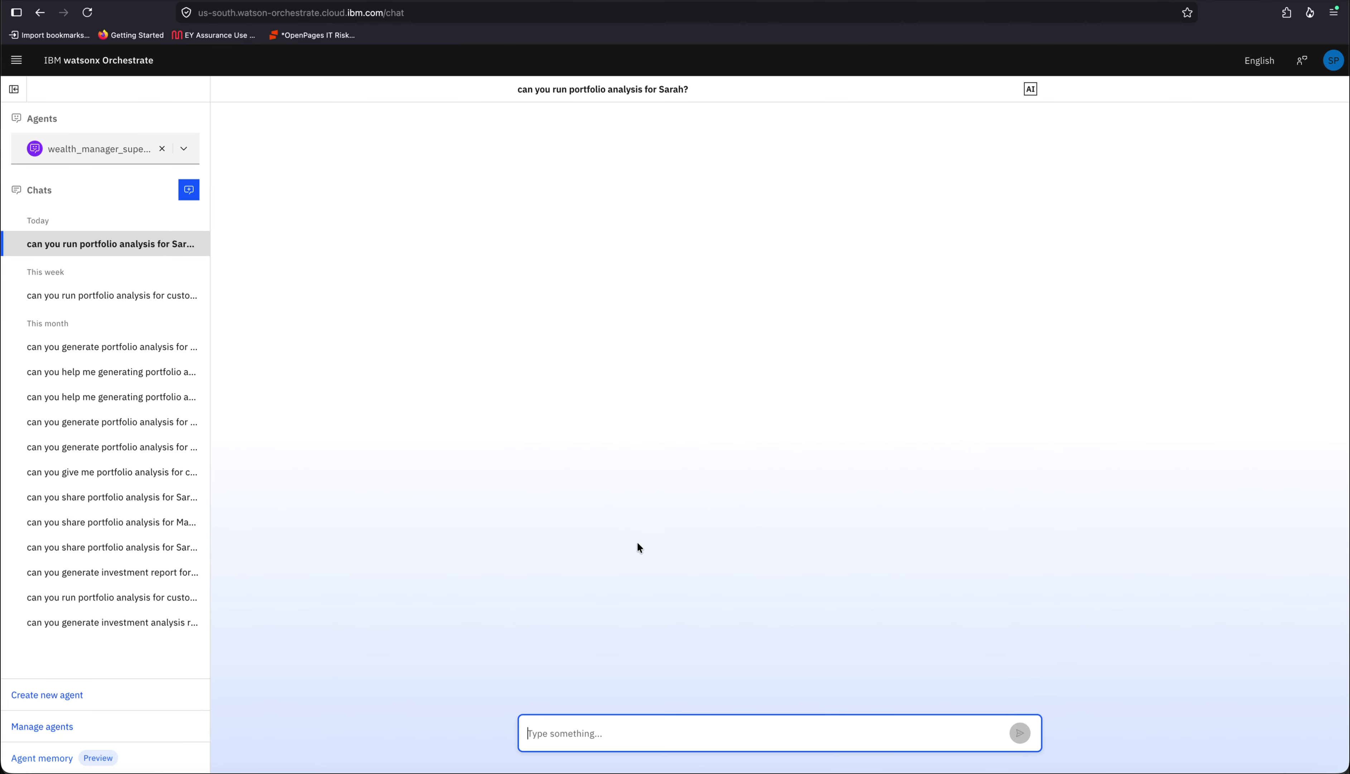
Read the conversation from the beginning, covering the portfolio analysis, the bond investment answer and the balanced investment recommendations
{"action": "scroll", "coordinate": [1083, 345], "scroll_direction": "up", "scroll_amount": 20}
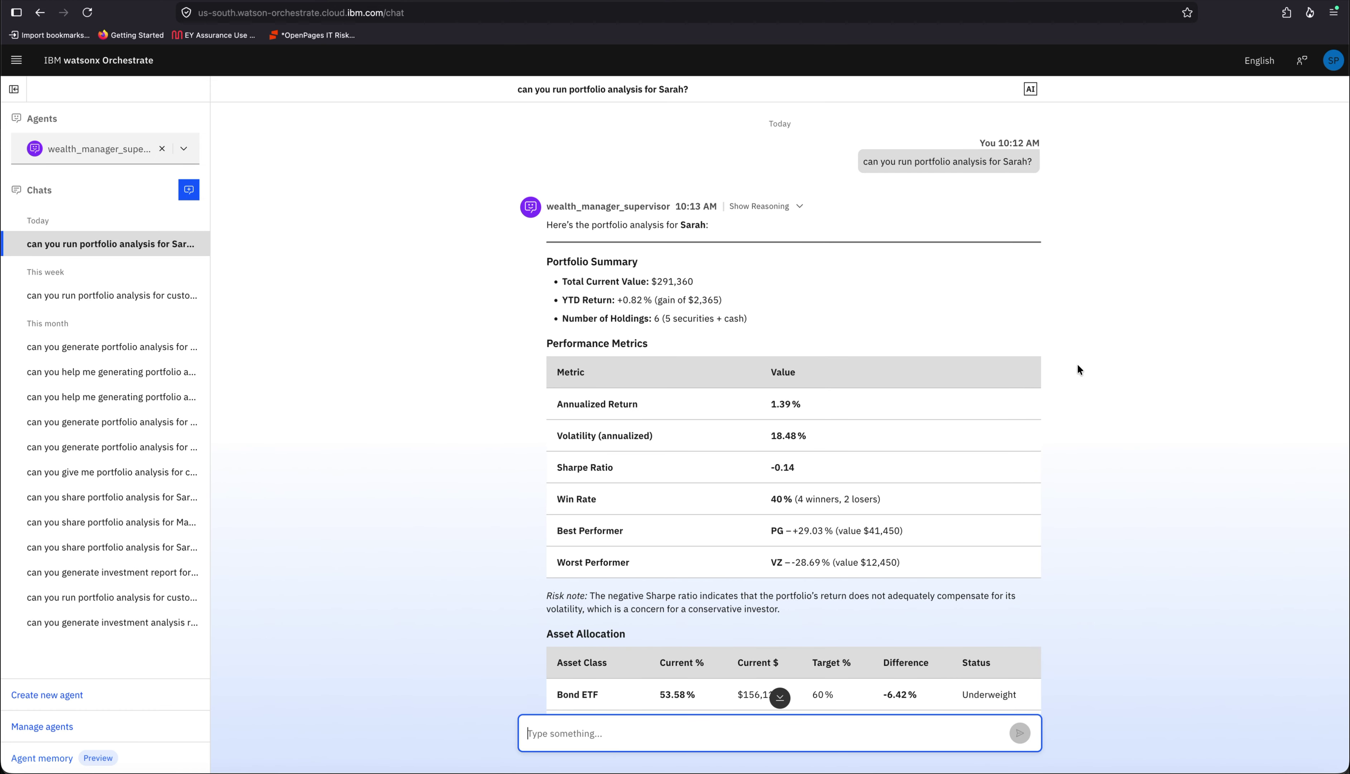
{"action": "scroll", "coordinate": [1077, 363], "scroll_direction": "down", "scroll_amount": 10}
{"action": "scroll", "coordinate": [1077, 362], "scroll_direction": "down", "scroll_amount": 8}
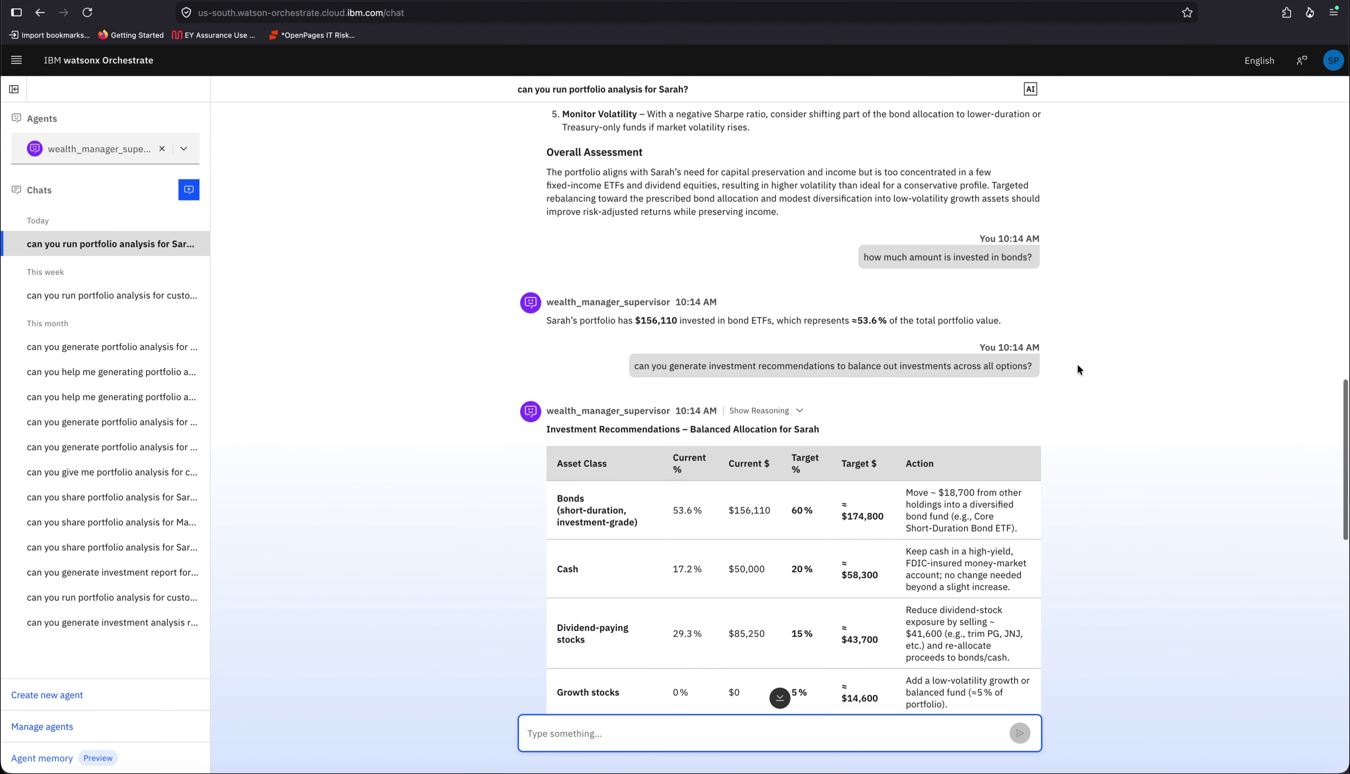
{"action": "scroll", "coordinate": [1077, 365], "scroll_direction": "down", "scroll_amount": 4}
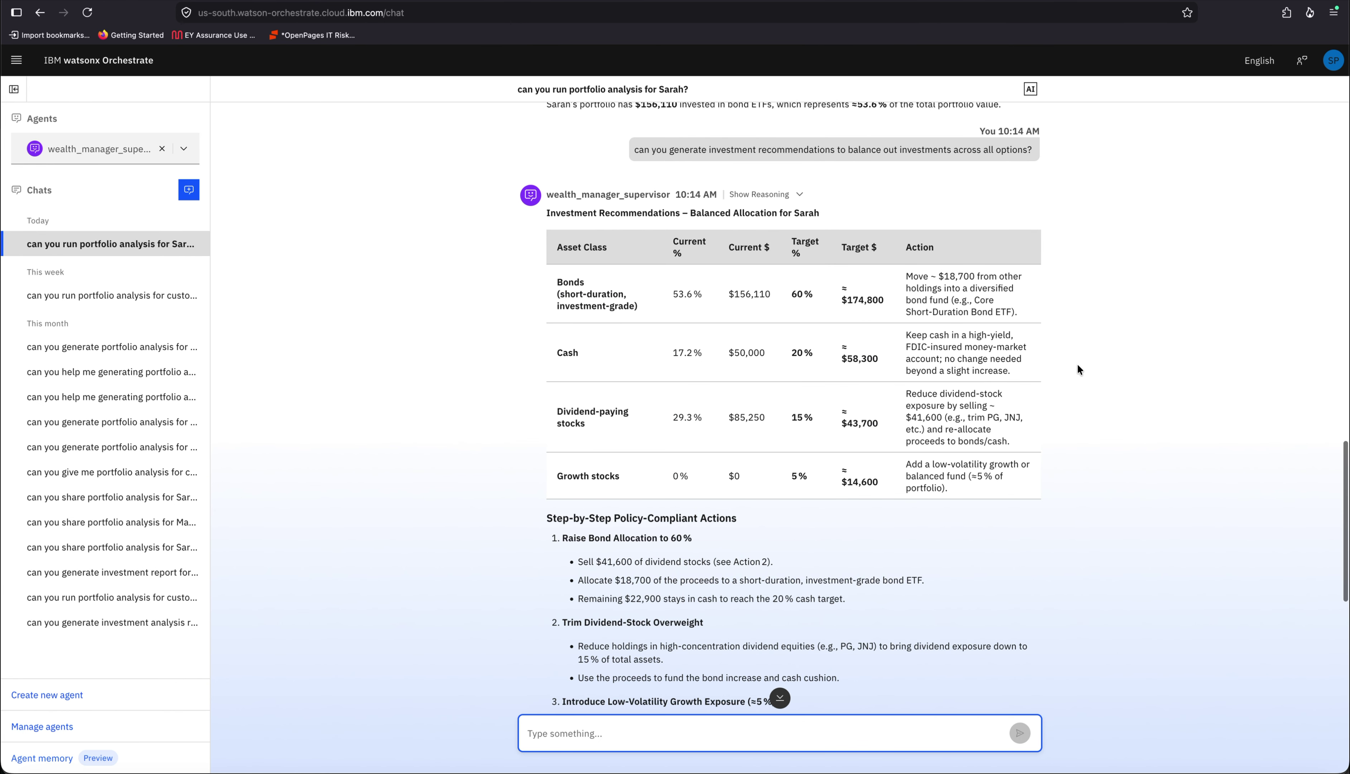
{"action": "scroll", "coordinate": [1078, 366], "scroll_direction": "down", "scroll_amount": 5}
{"action": "scroll", "coordinate": [1078, 366], "scroll_direction": "down", "scroll_amount": 3}
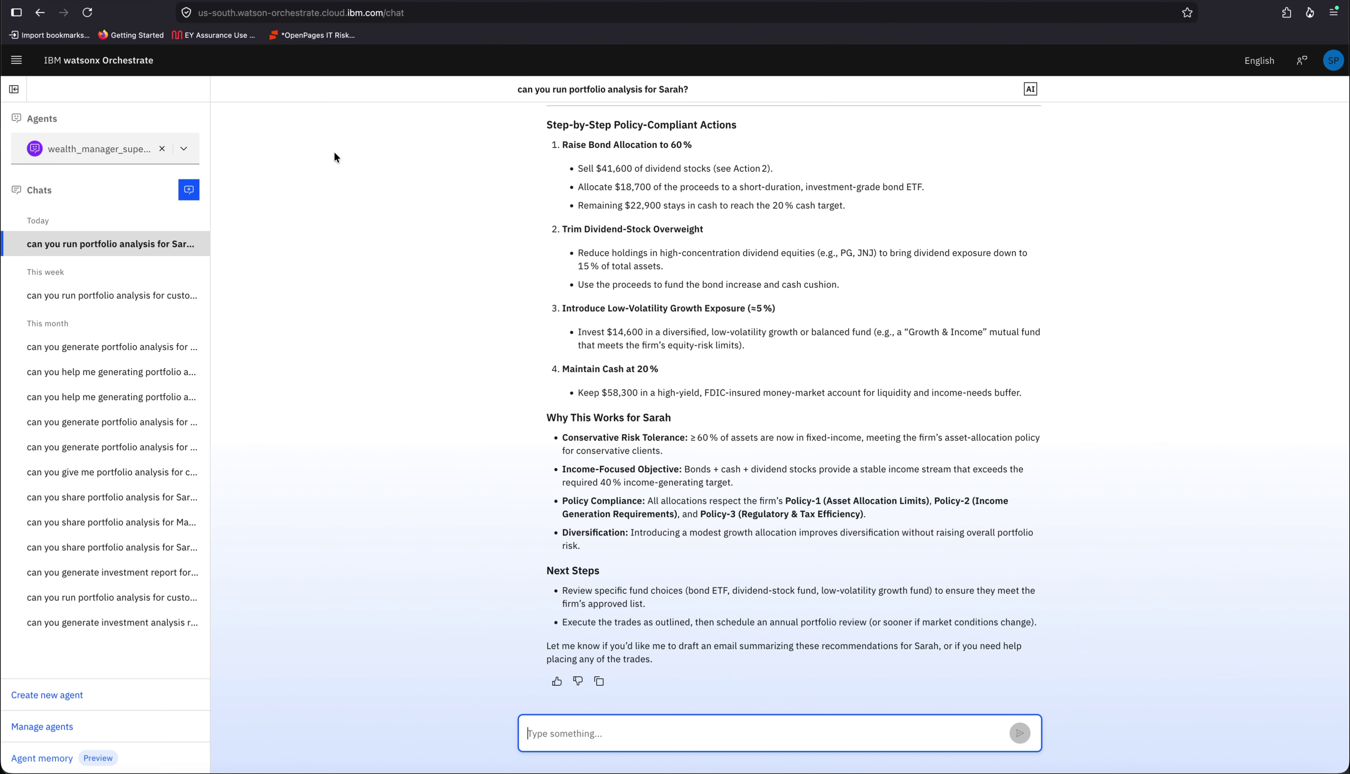
Open the agent analytics for wealth_manager_supervisor and launch its monitoring dashboard in watsonx.governance
{"action": "left_click", "coordinate": [16, 62]}
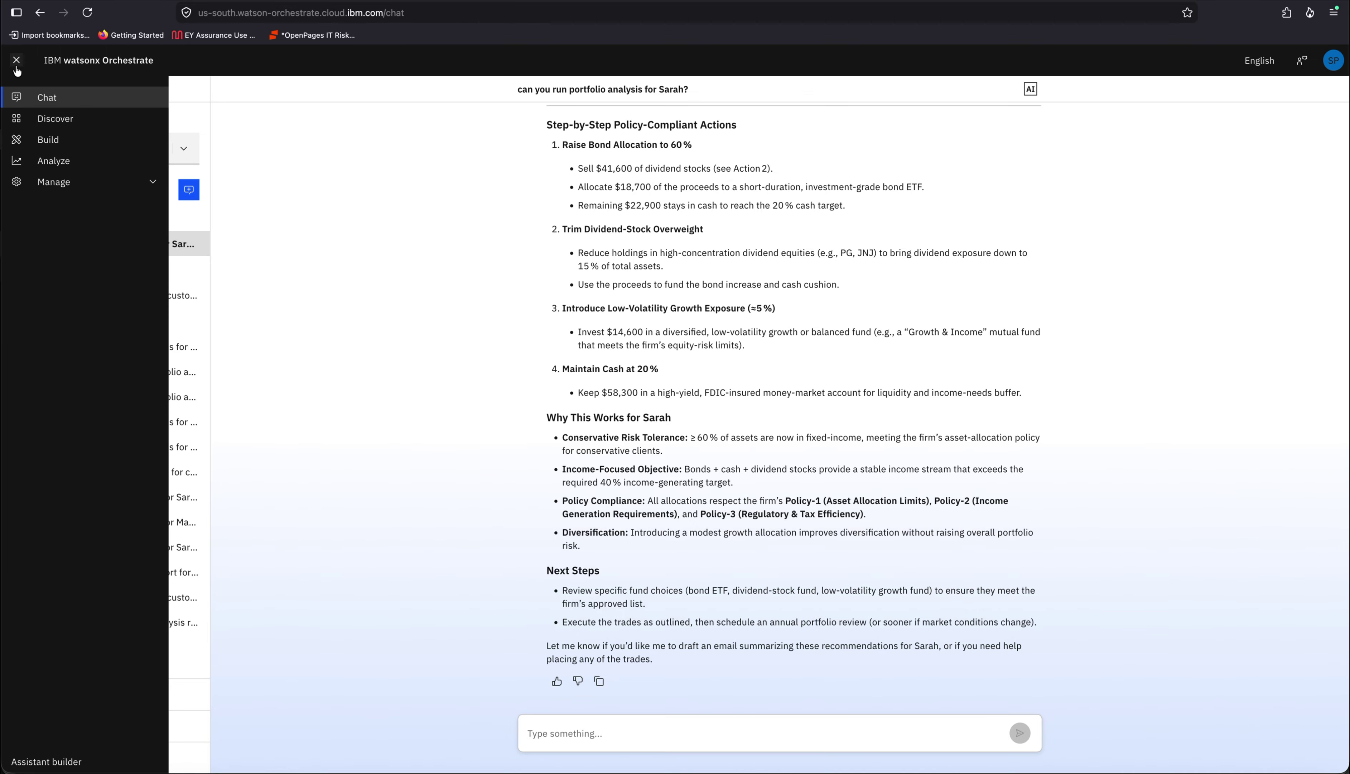
{"action": "left_click", "coordinate": [53, 161]}
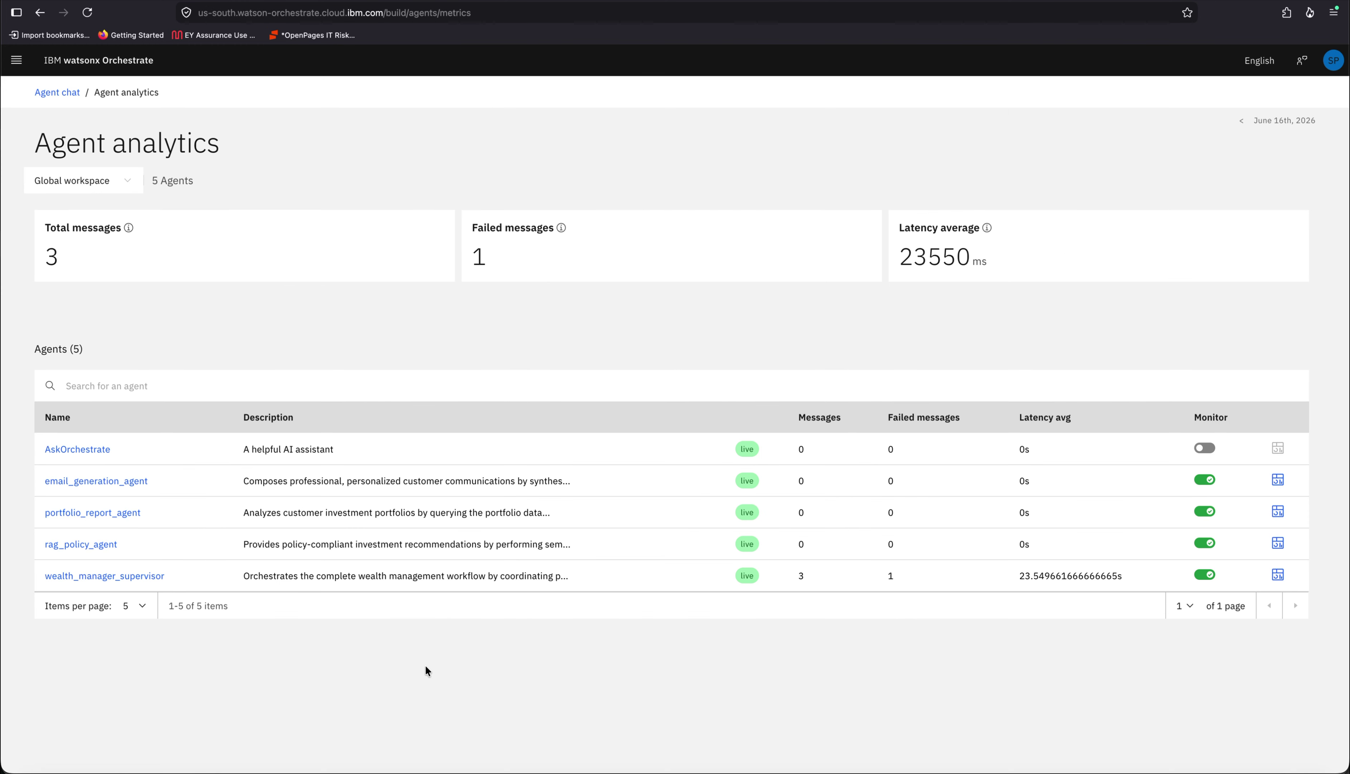
{"action": "left_click", "coordinate": [134, 576]}
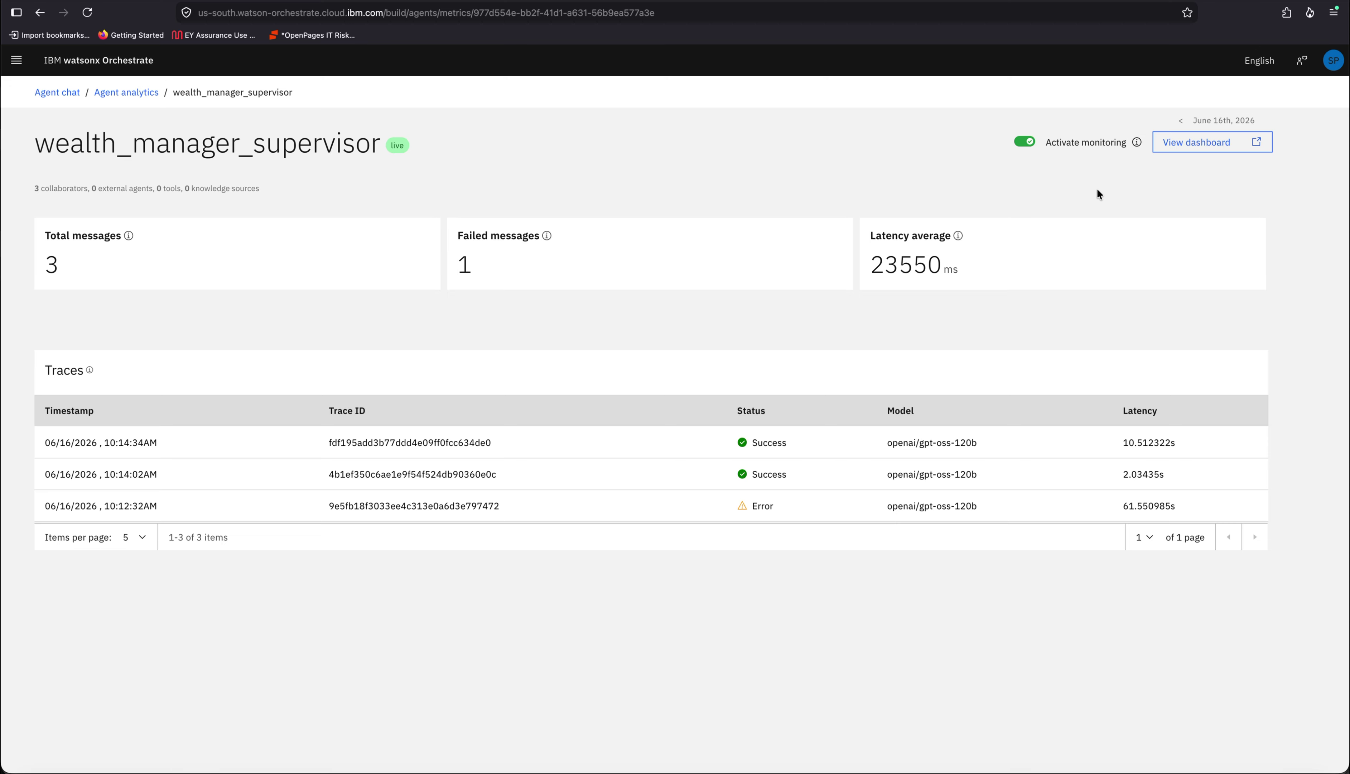
{"action": "left_click", "coordinate": [1218, 142]}
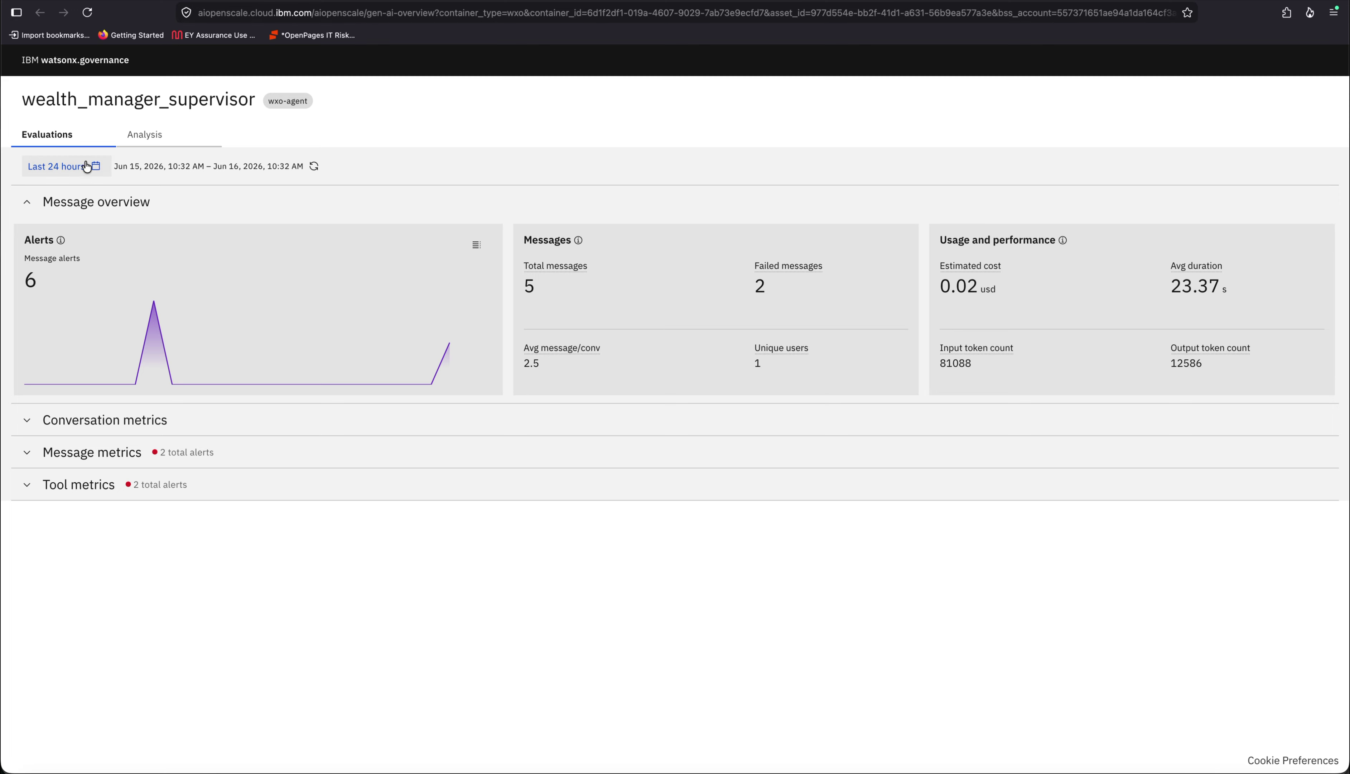
Set the evaluation period to Last 7 days and expand the conversation, message and tool metrics to review their charts
{"action": "left_click", "coordinate": [57, 166]}
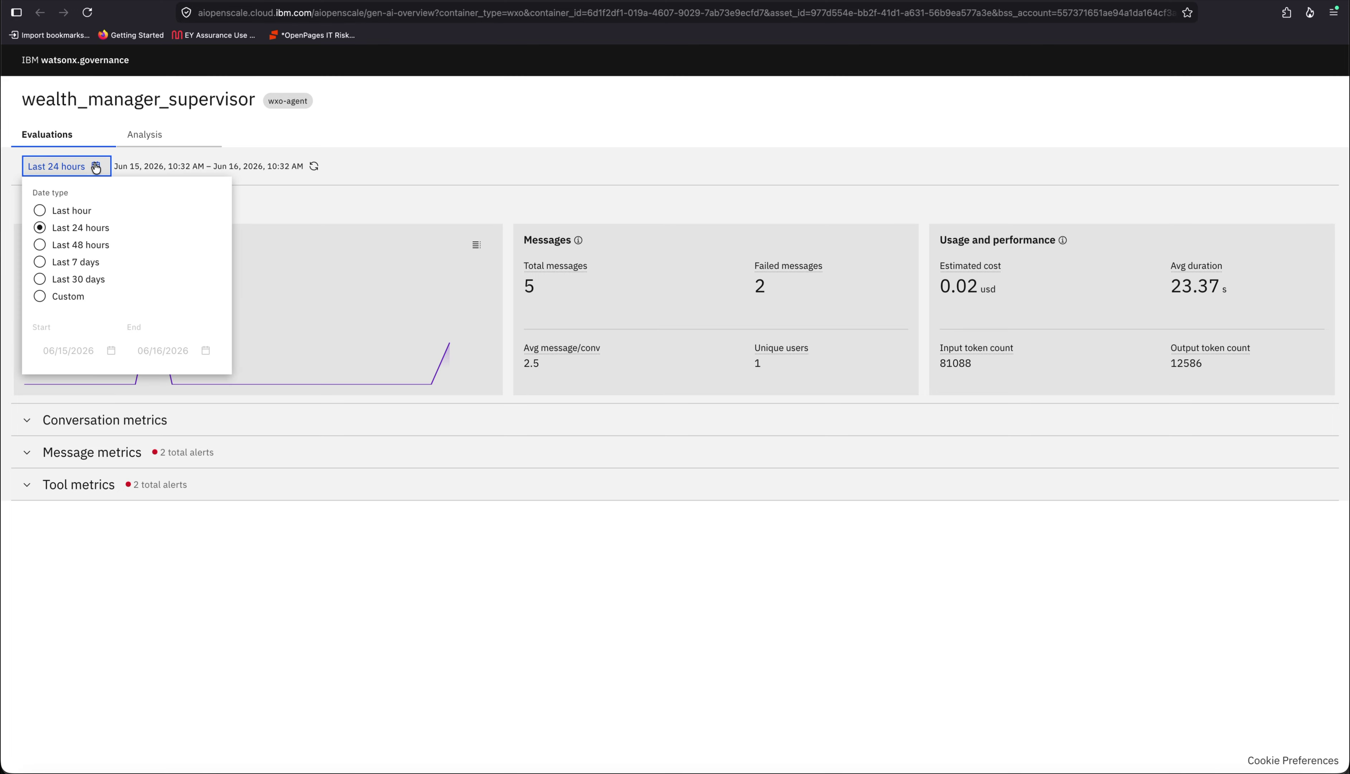
{"action": "left_click", "coordinate": [40, 262]}
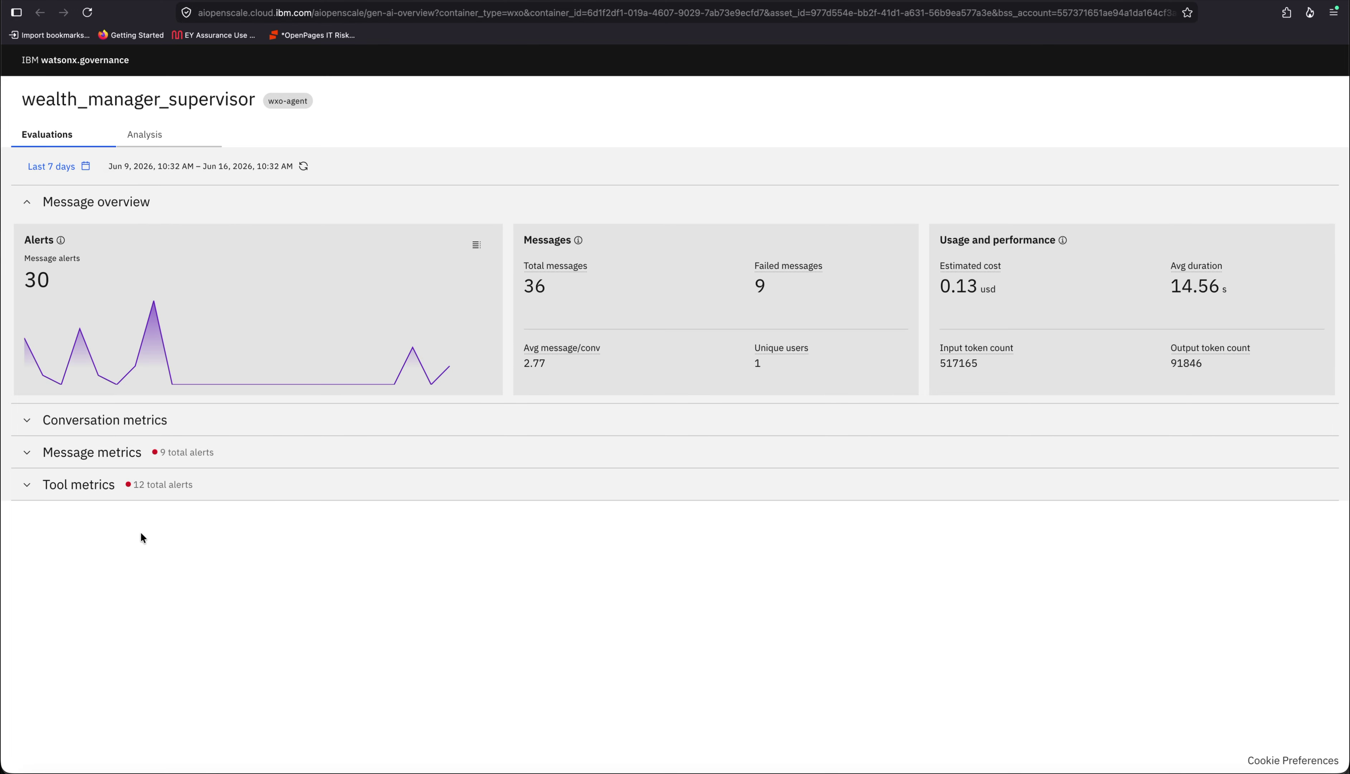
{"action": "left_click", "coordinate": [30, 427]}
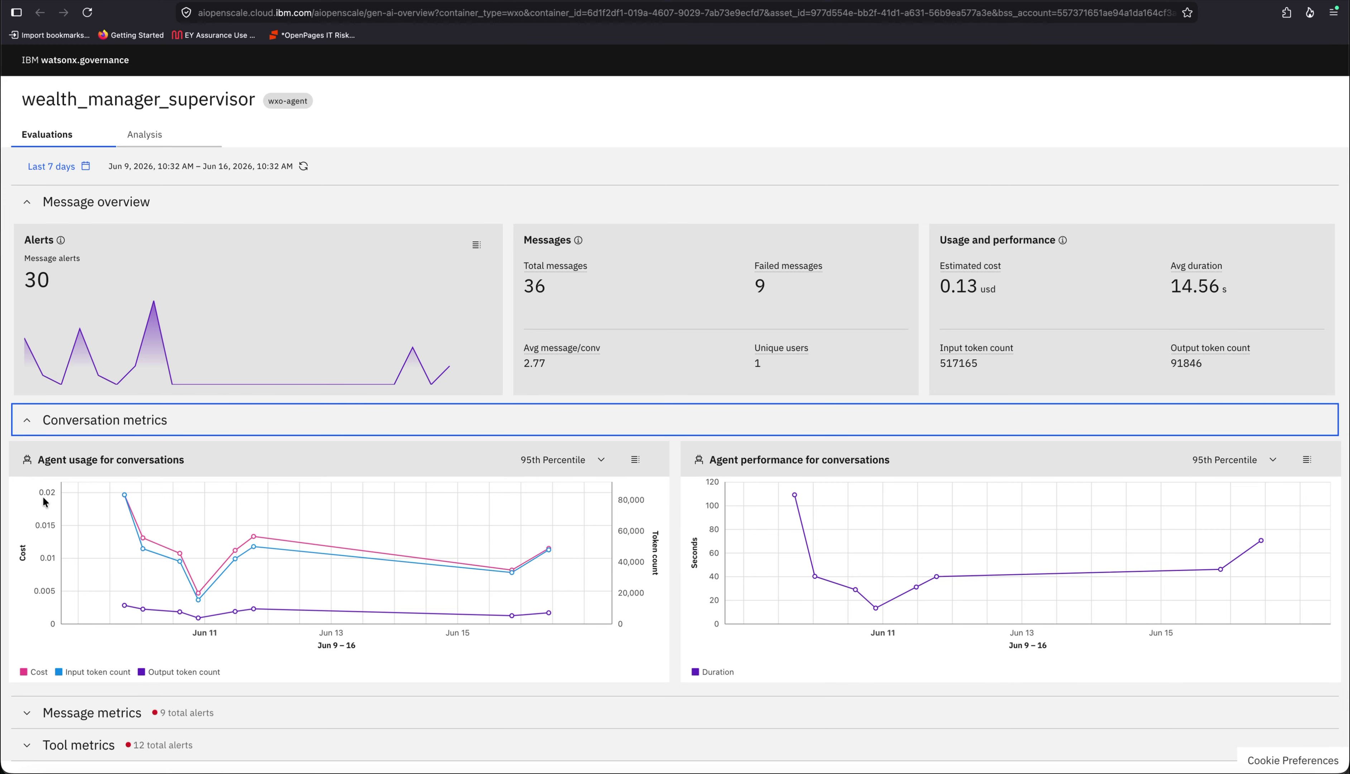
{"action": "left_click", "coordinate": [29, 716]}
{"action": "scroll", "coordinate": [30, 716], "scroll_direction": "down", "scroll_amount": 10}
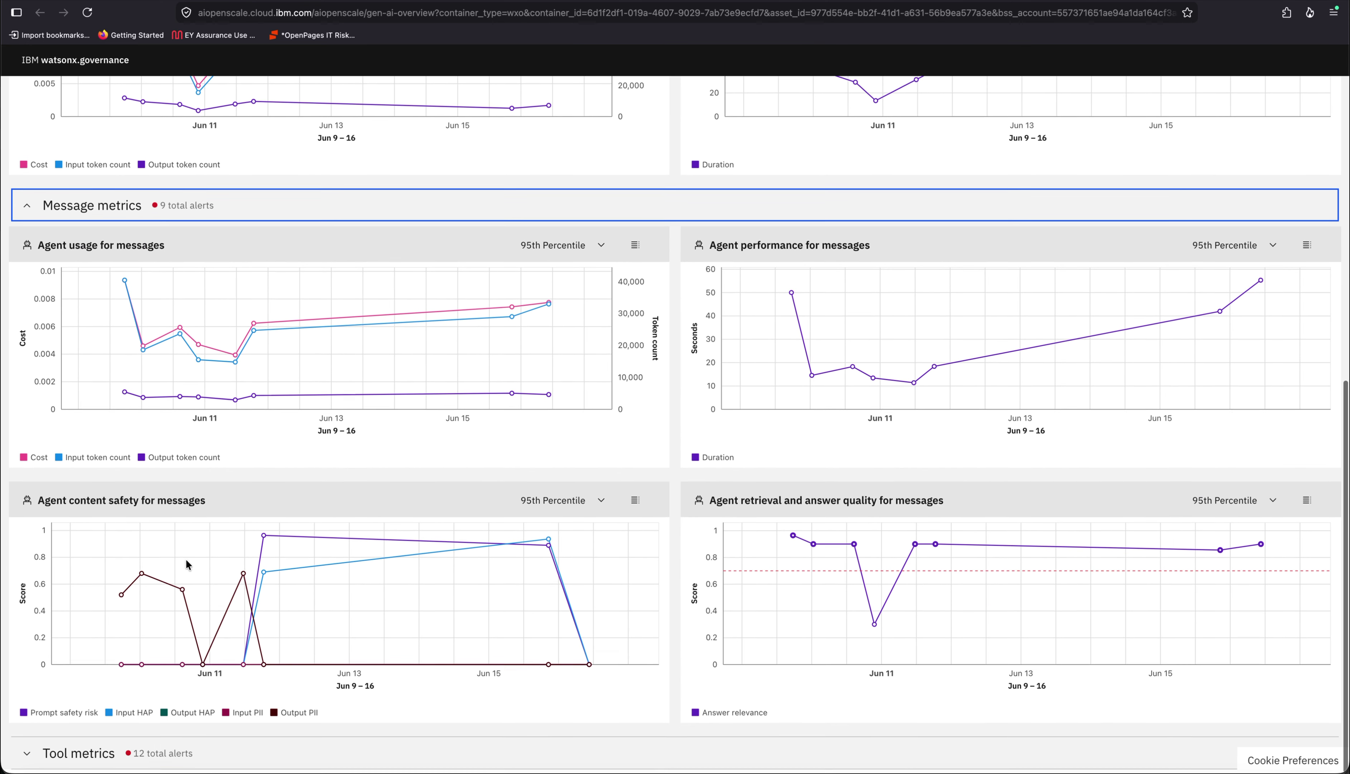
{"action": "left_click", "coordinate": [30, 759]}
{"action": "scroll", "coordinate": [126, 660], "scroll_direction": "down", "scroll_amount": 5}
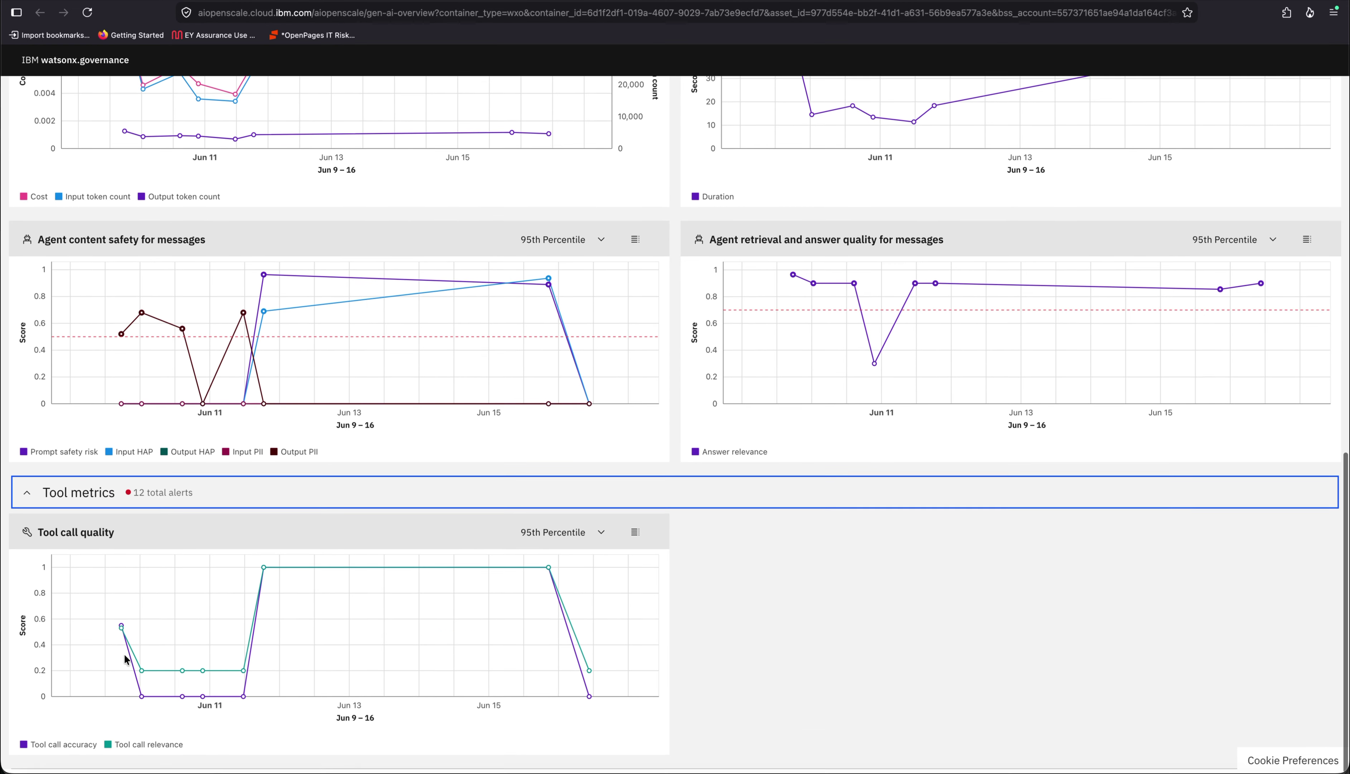
Inspect the Agent content safety for messages chart and open the transaction details of its Jun 15, 2026 data point
{"action": "scroll", "coordinate": [124, 659], "scroll_direction": "up", "scroll_amount": 2}
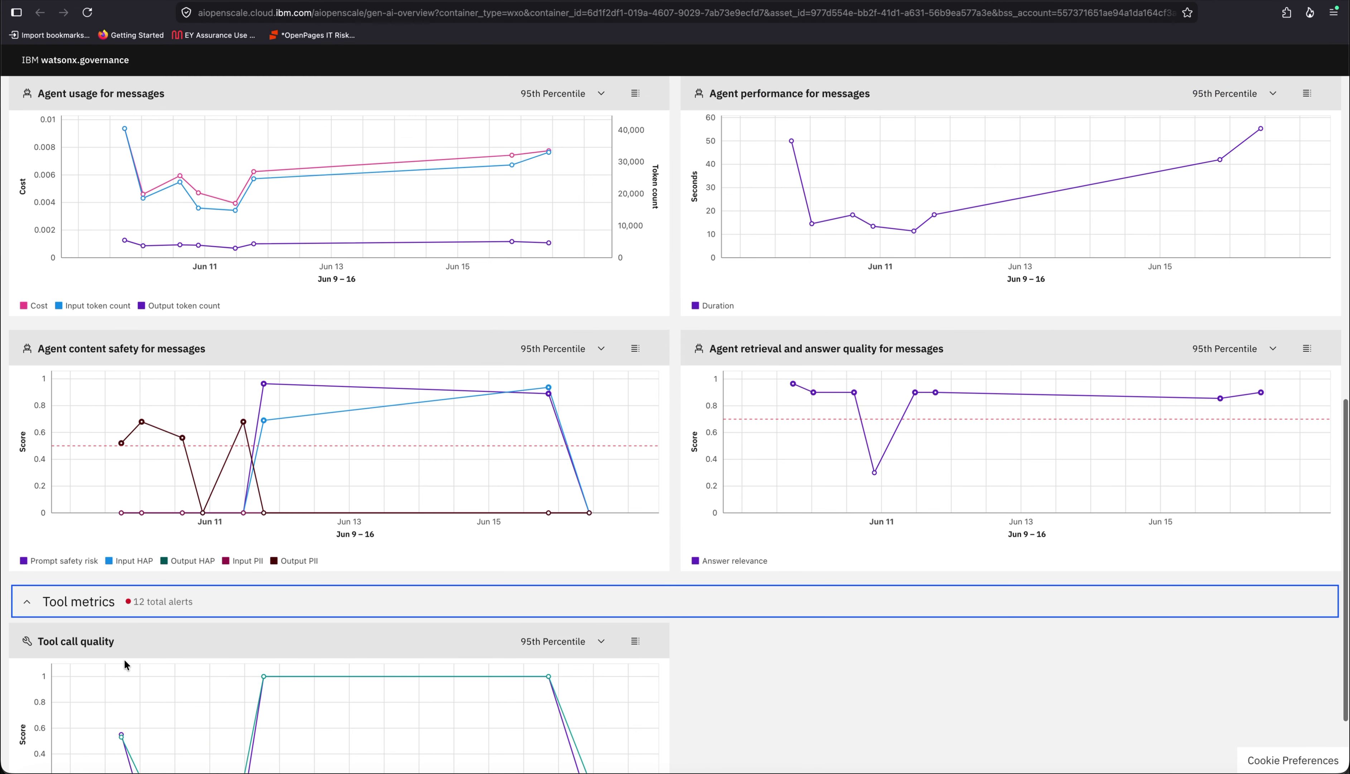
{"action": "scroll", "coordinate": [123, 658], "scroll_direction": "up", "scroll_amount": 2}
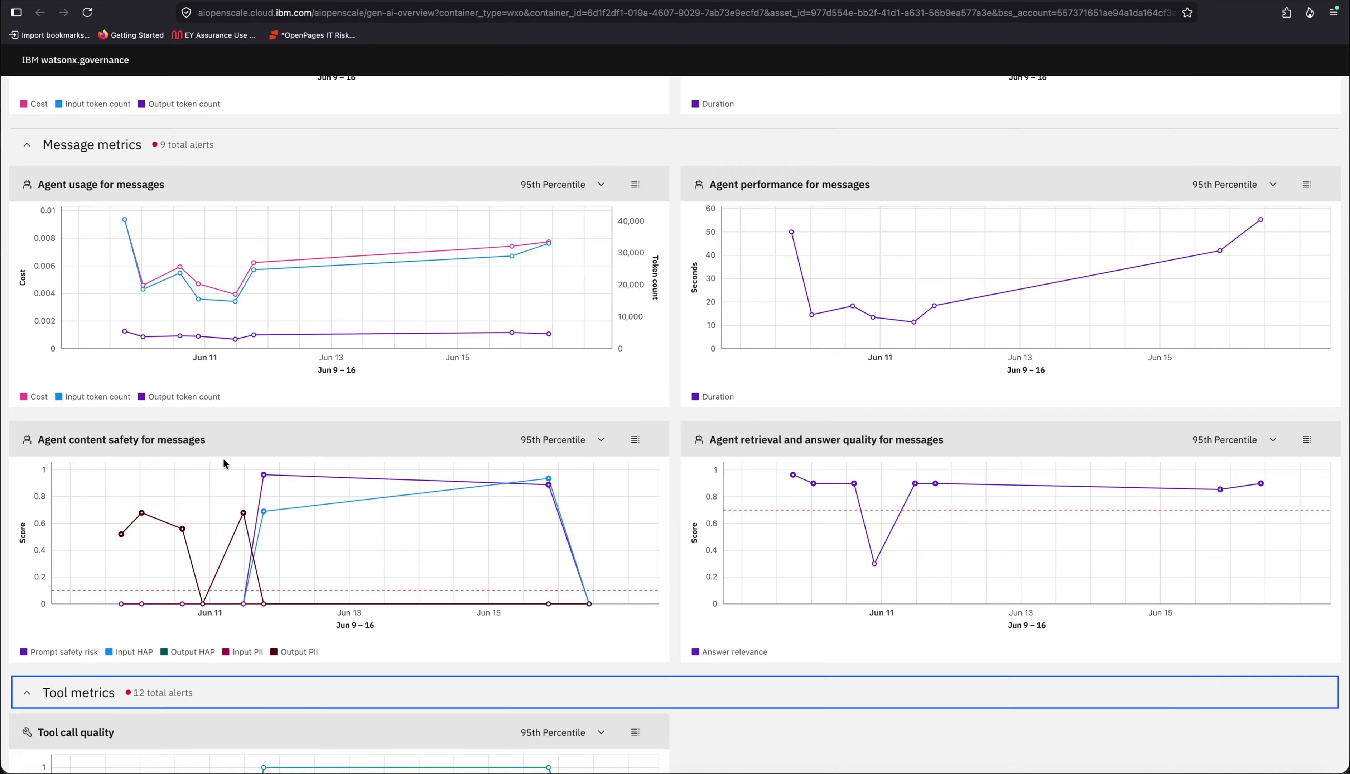
{"action": "mouse_move", "coordinate": [266, 486]}
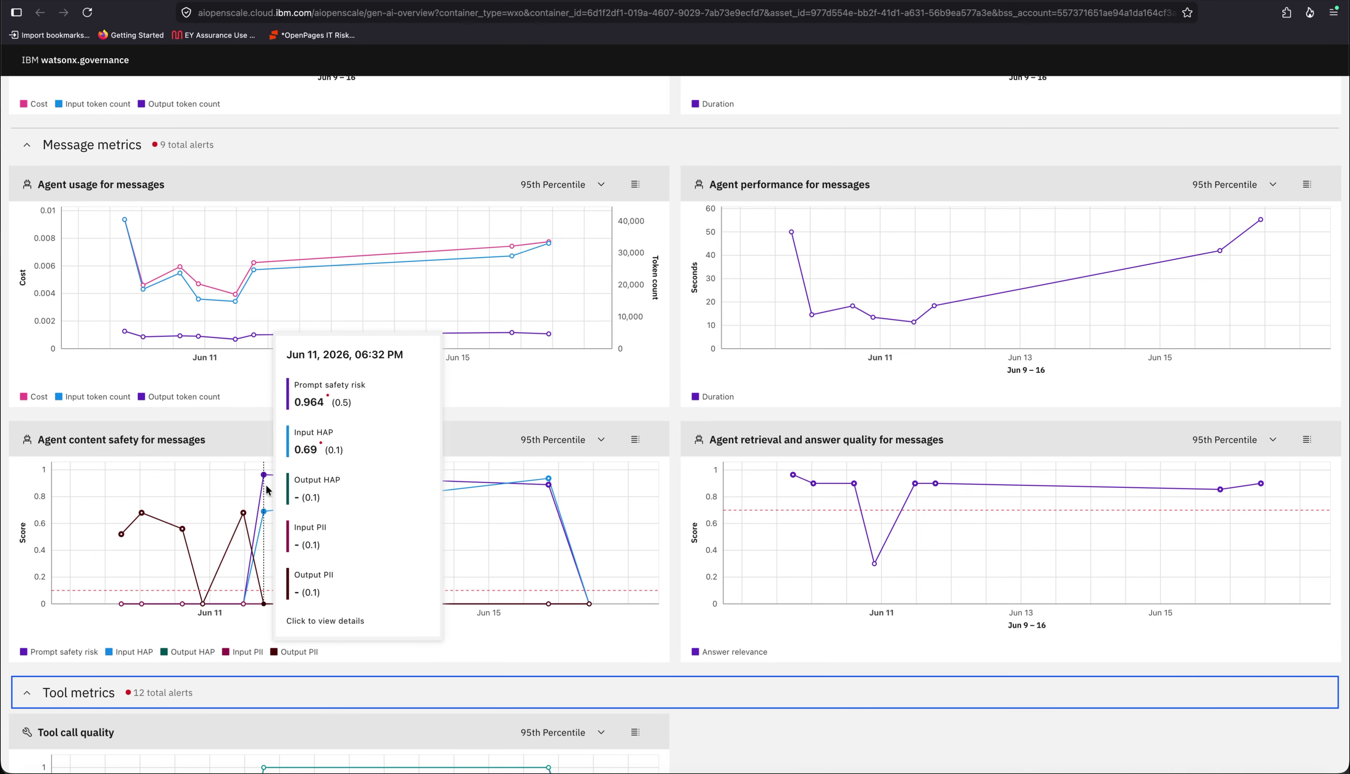
{"action": "mouse_move", "coordinate": [549, 480]}
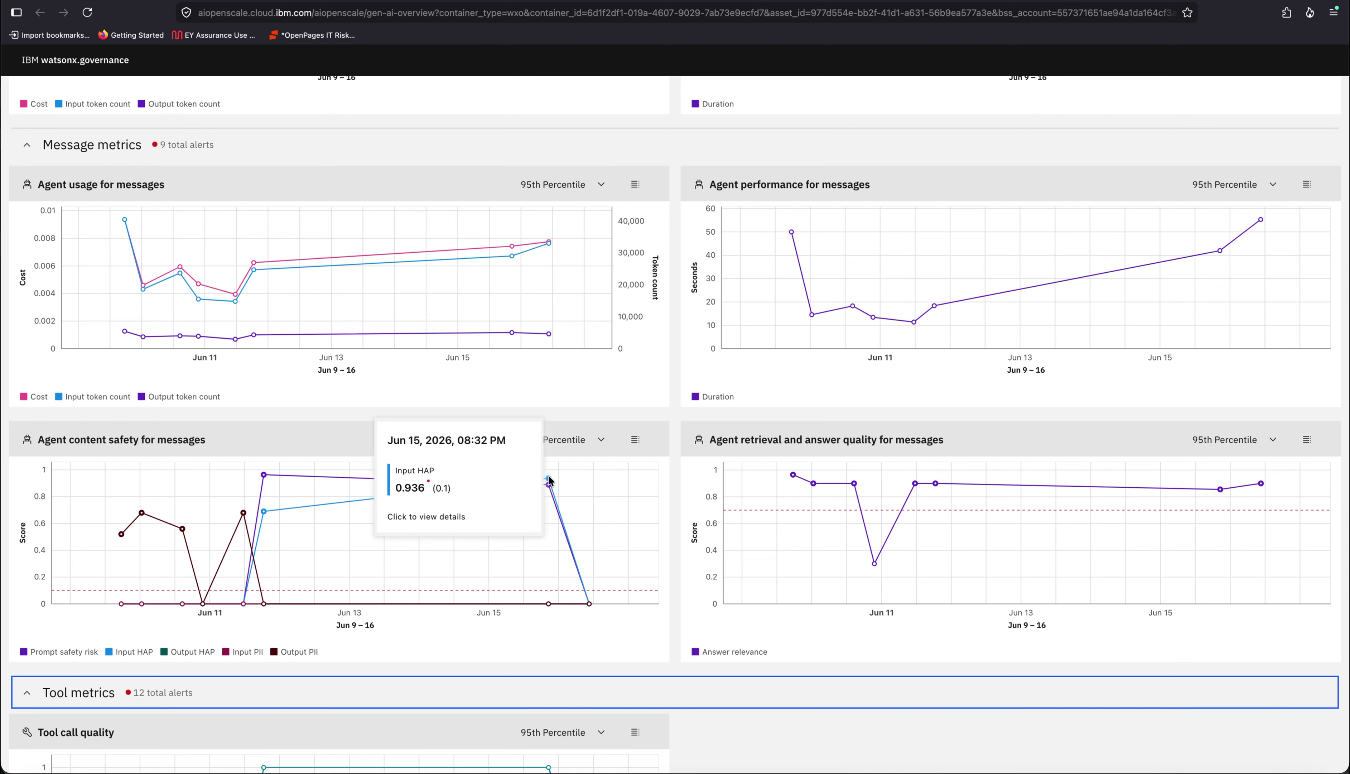
{"action": "left_click", "coordinate": [551, 480]}
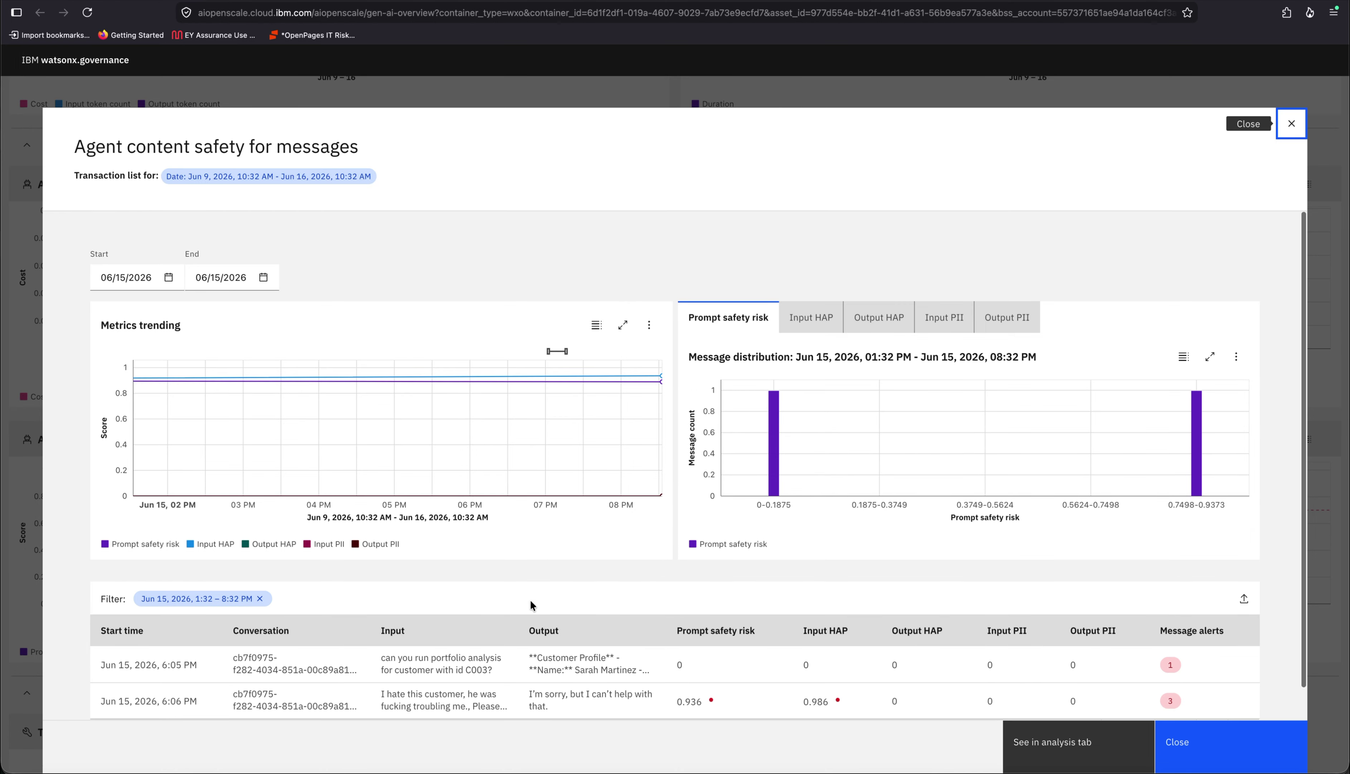
{"action": "scroll", "coordinate": [533, 605], "scroll_direction": "down", "scroll_amount": 1}
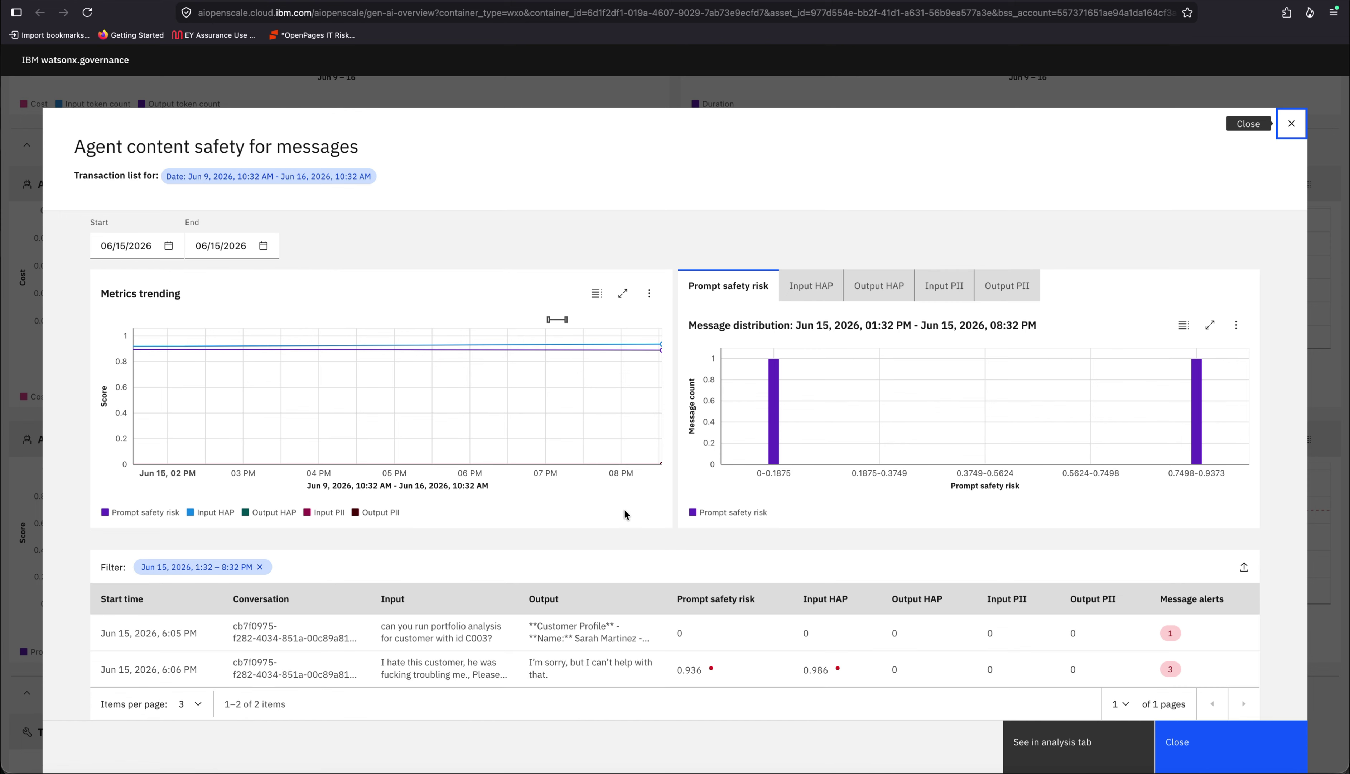
Switch to the Wealth Manager with Agentic AI use case in the Governance console and open its wealth_manager_supervisor agent
{"action": "key", "text": "ctrl+Tab"}
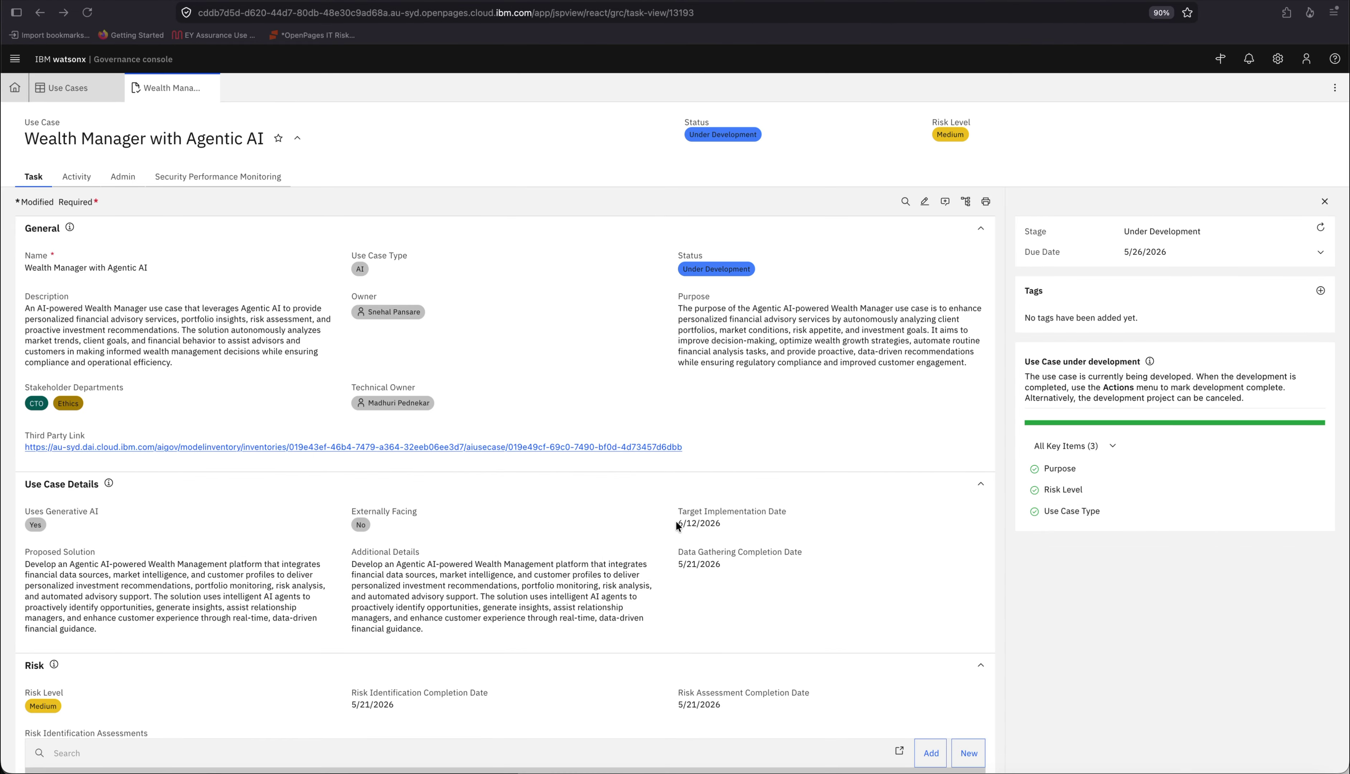
{"action": "scroll", "coordinate": [675, 520], "scroll_direction": "down", "scroll_amount": 10}
{"action": "scroll", "coordinate": [676, 522], "scroll_direction": "down", "scroll_amount": 20}
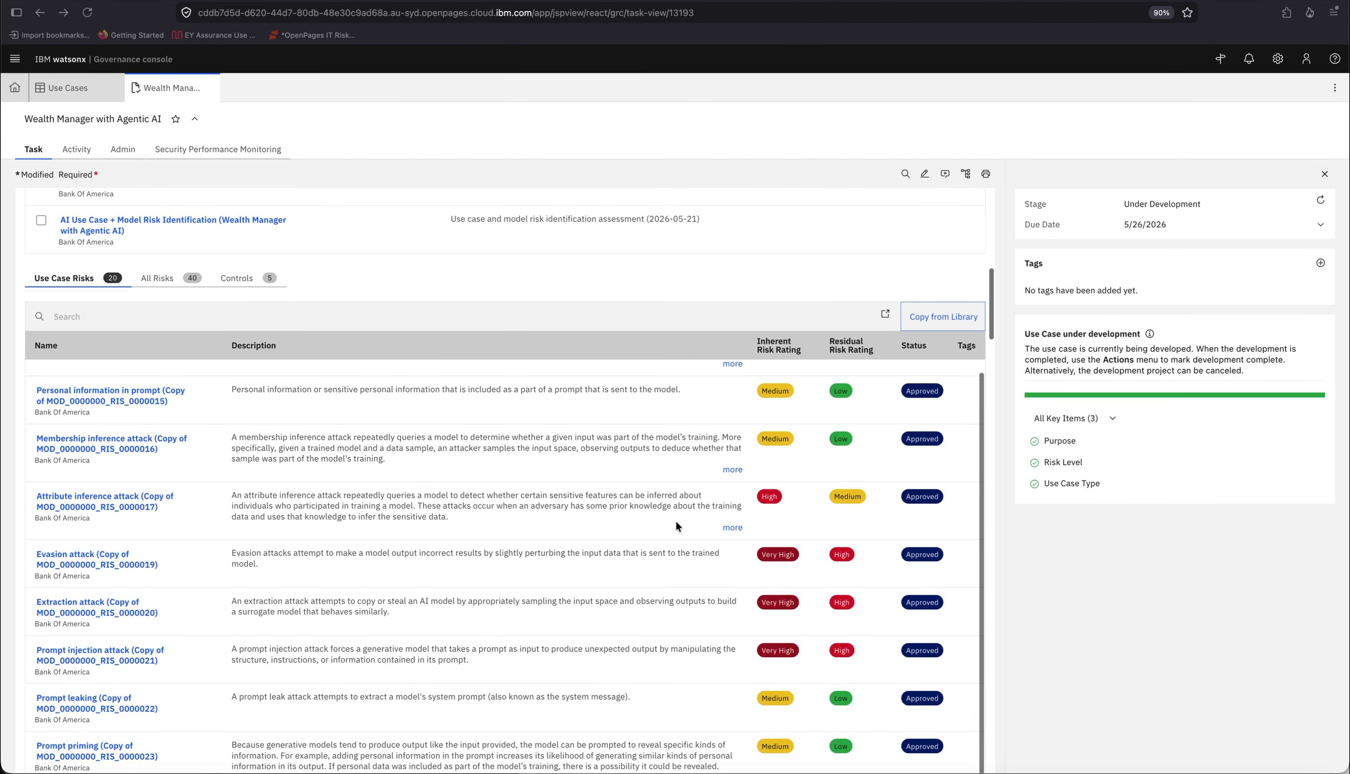
{"action": "scroll", "coordinate": [676, 525], "scroll_direction": "down", "scroll_amount": 20}
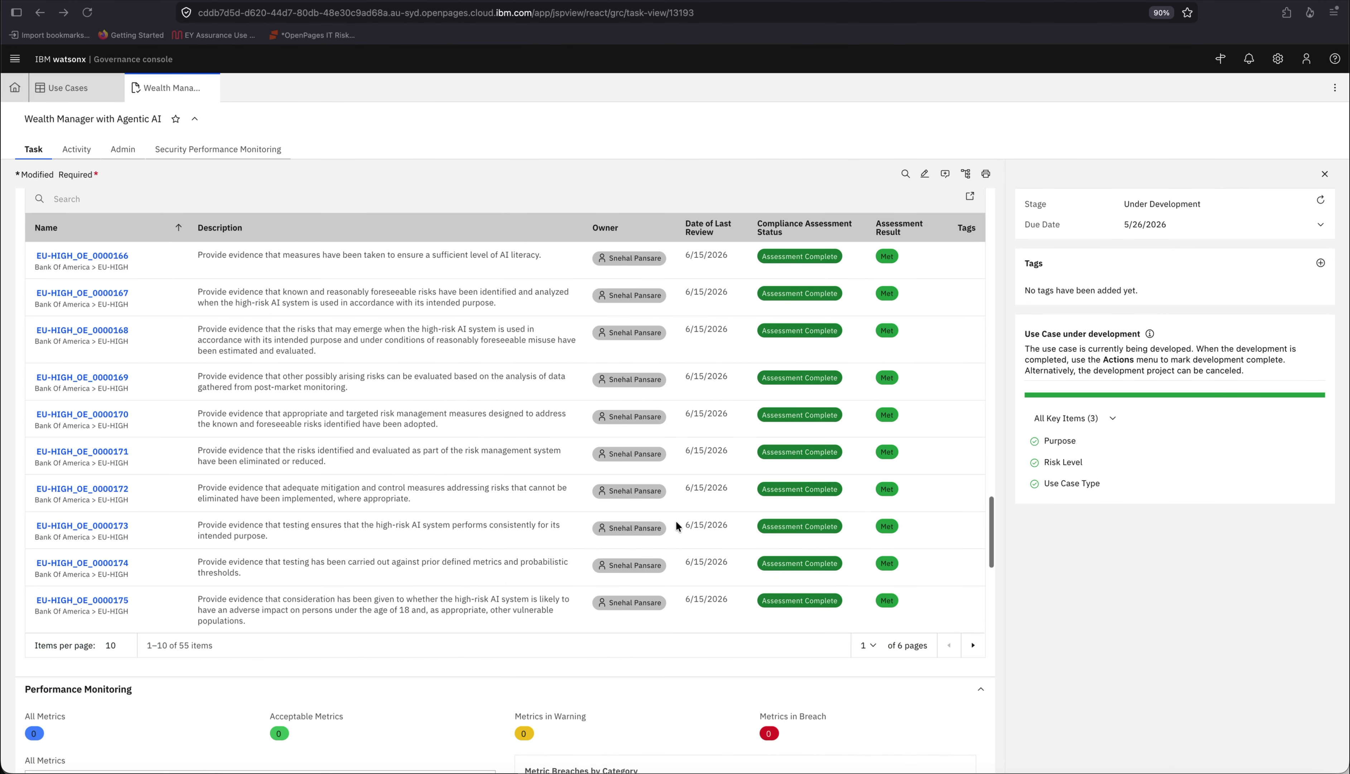
{"action": "scroll", "coordinate": [677, 524], "scroll_direction": "down", "scroll_amount": 8}
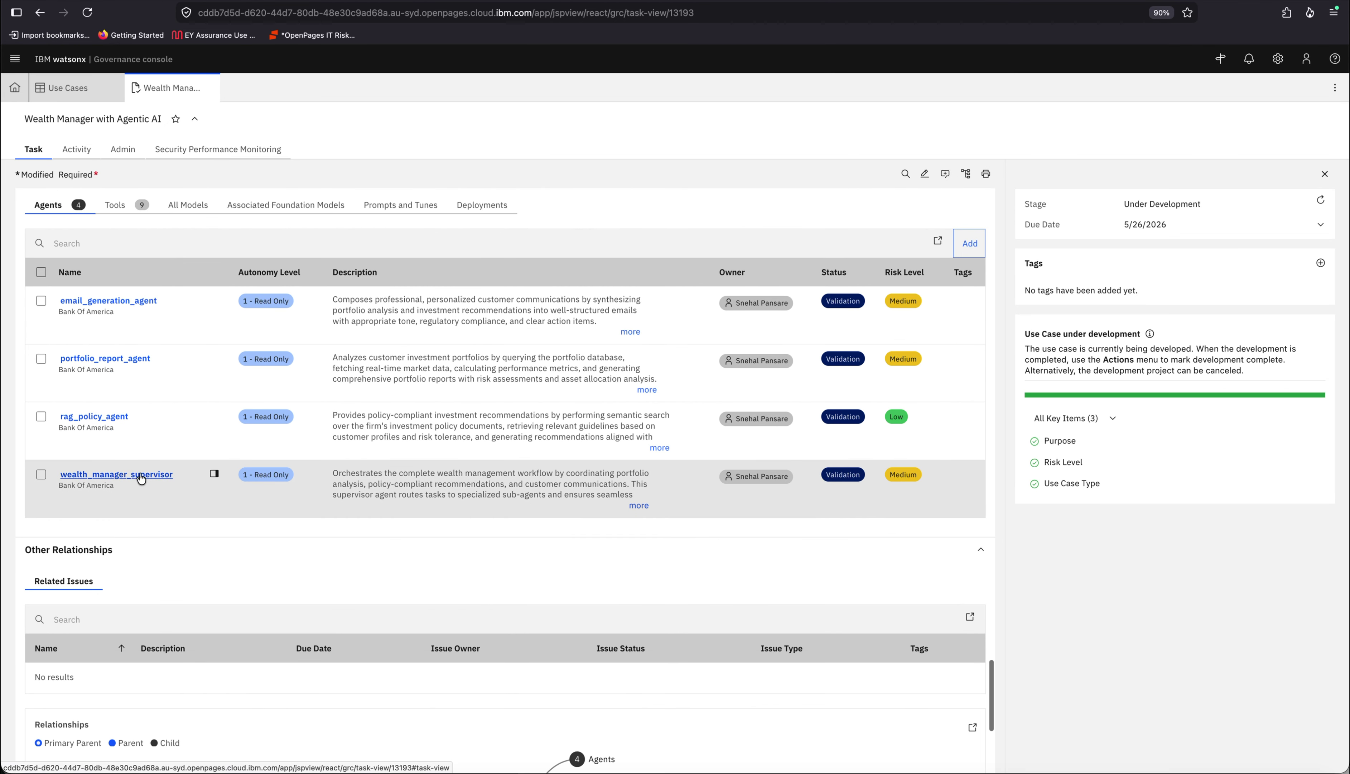
{"action": "left_click", "coordinate": [138, 477]}
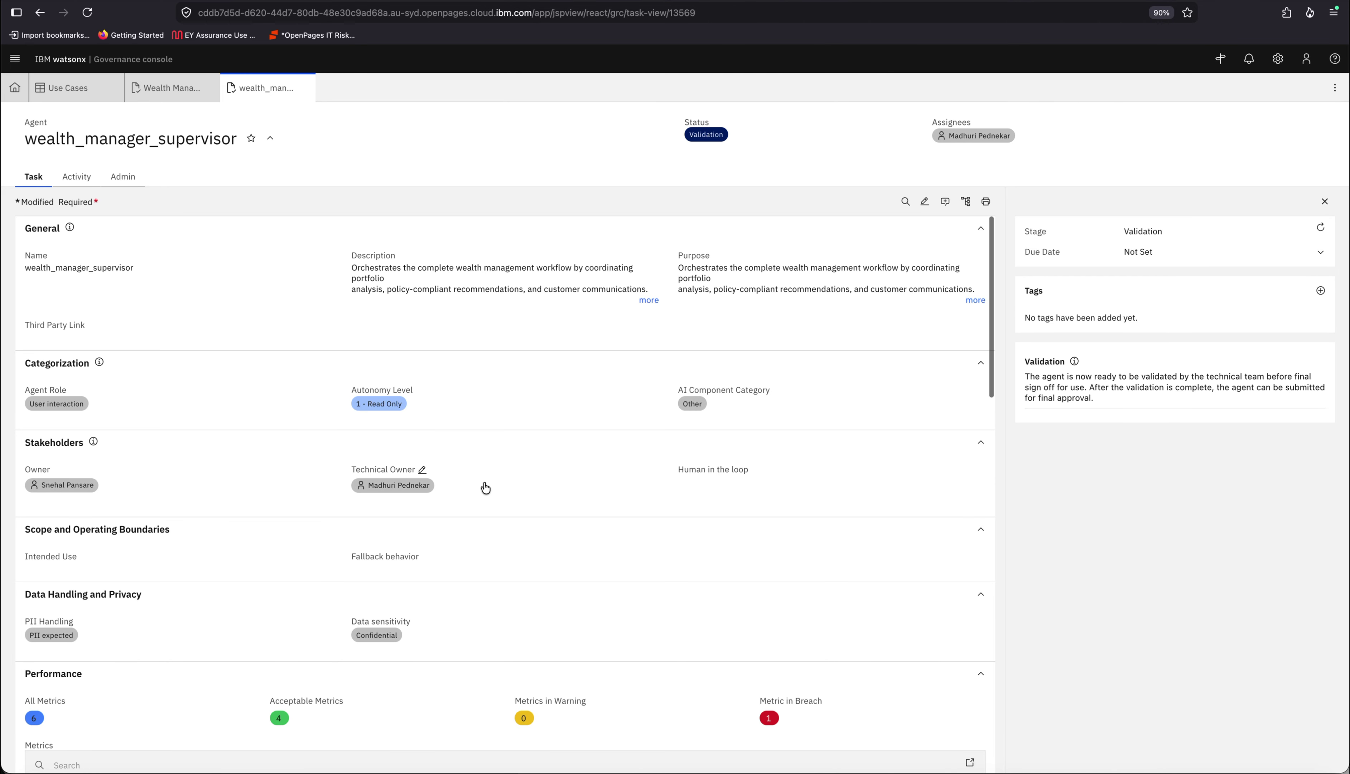
Review the wealth_manager_supervisor agent's Performance section, checking the value and breach status of each listed metric
{"action": "scroll", "coordinate": [483, 485], "scroll_direction": "down", "scroll_amount": 3}
{"action": "scroll", "coordinate": [484, 486], "scroll_direction": "down", "scroll_amount": 5}
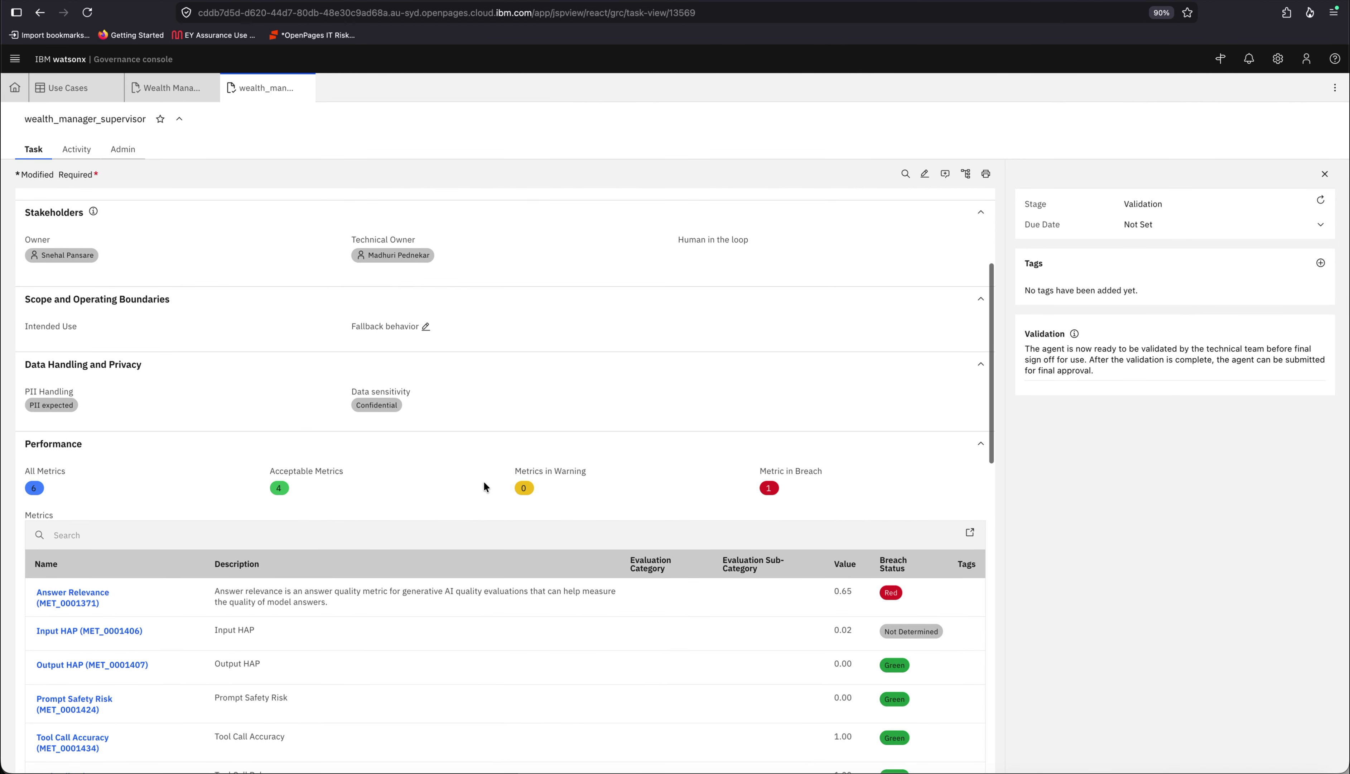
{"action": "scroll", "coordinate": [483, 485], "scroll_direction": "down", "scroll_amount": 3}
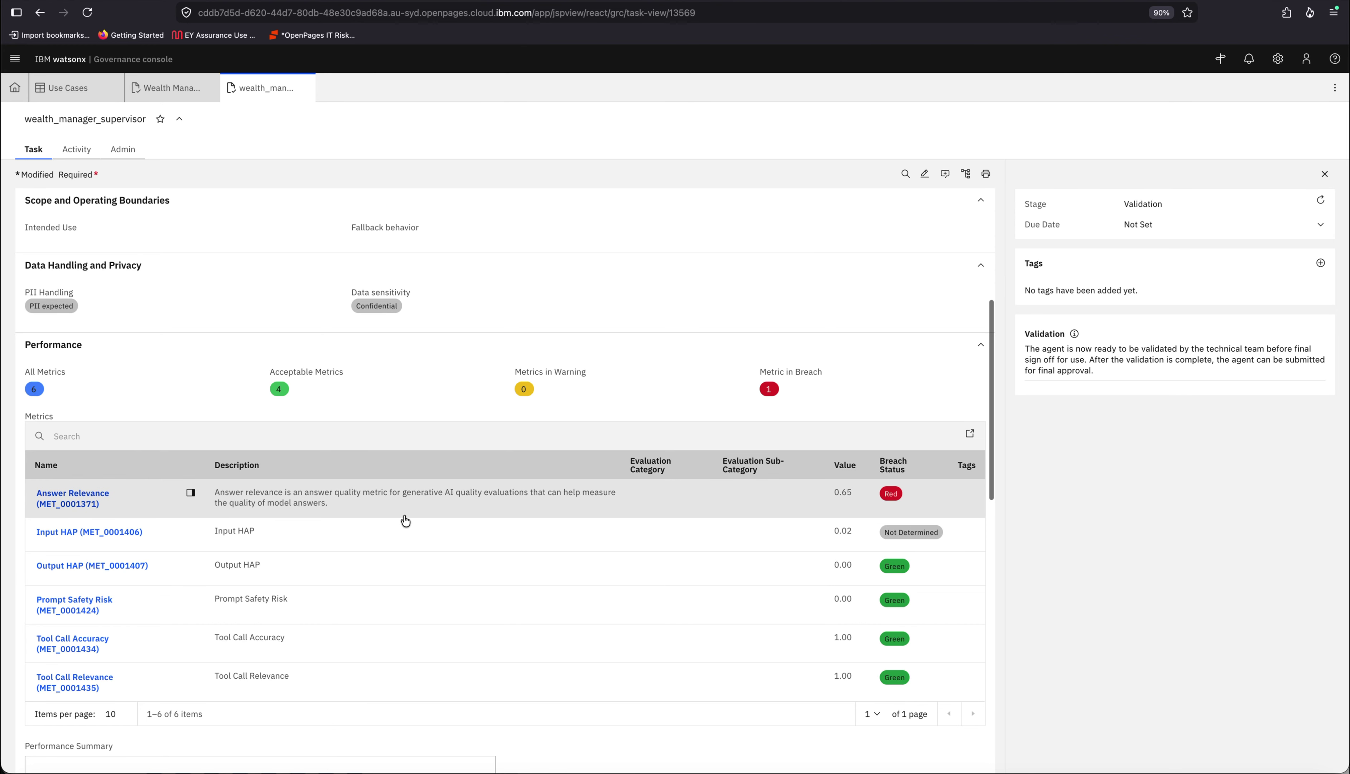
{"action": "scroll", "coordinate": [404, 520], "scroll_direction": "down", "scroll_amount": 1}
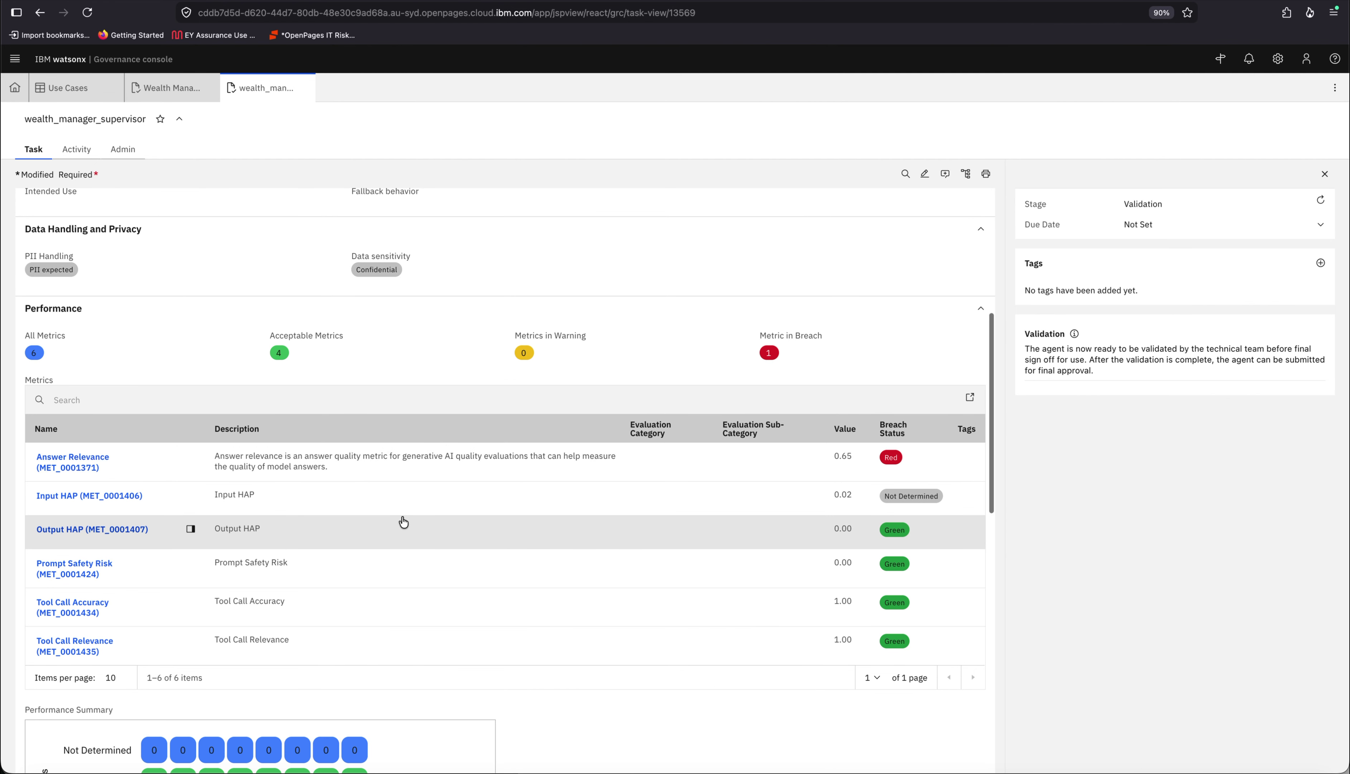
{"action": "scroll", "coordinate": [319, 516], "scroll_direction": "down", "scroll_amount": 1}
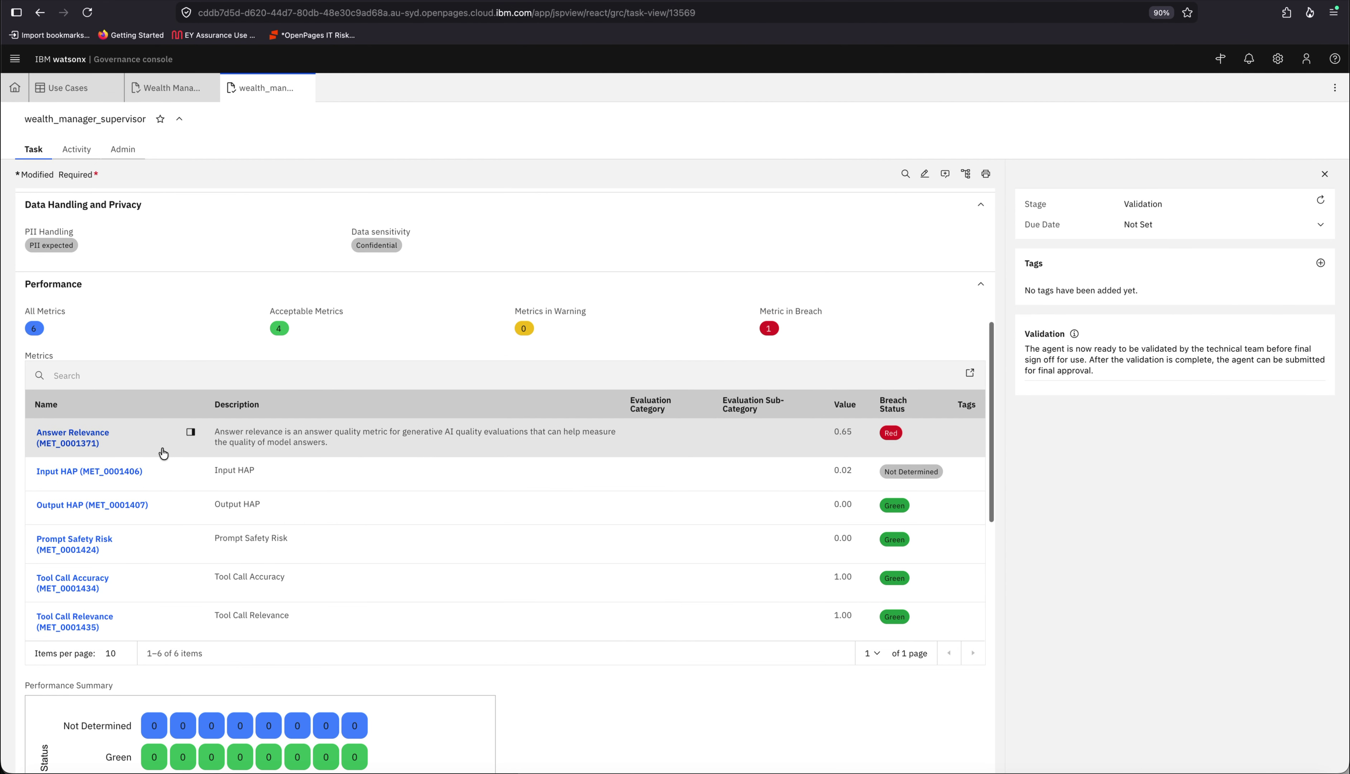
Open the Input HAP metric and examine its collected metric values and value trend chart
{"action": "left_click", "coordinate": [121, 474]}
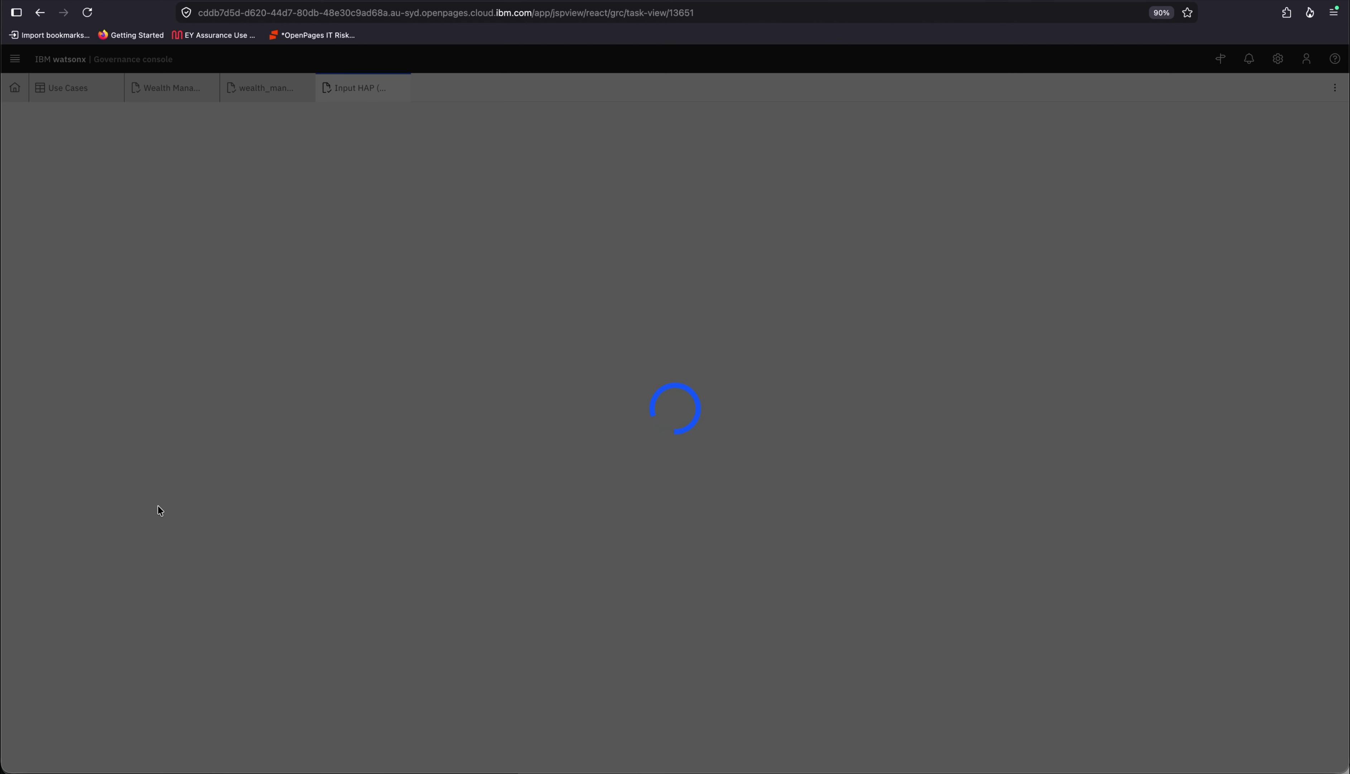
{"action": "scroll", "coordinate": [397, 475], "scroll_direction": "down", "scroll_amount": 10}
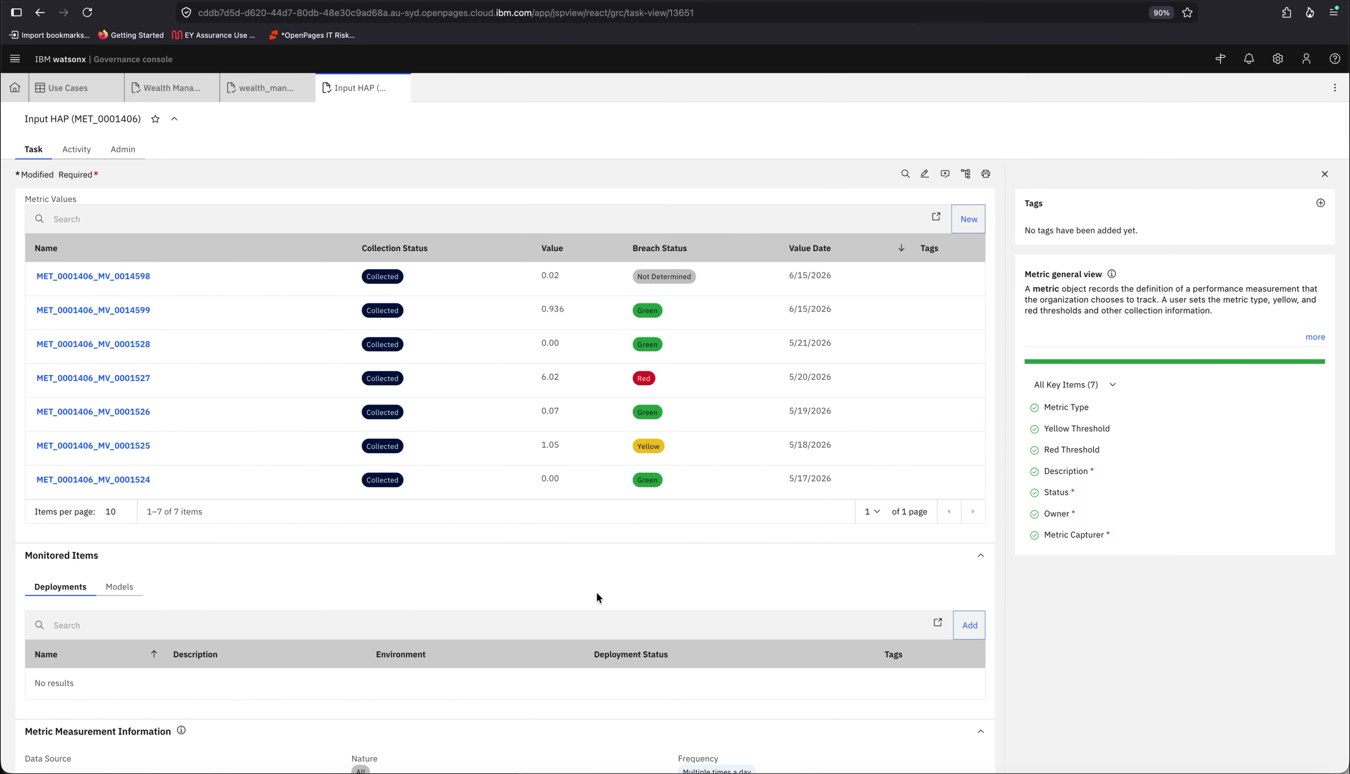
{"action": "scroll", "coordinate": [596, 590], "scroll_direction": "up", "scroll_amount": 10}
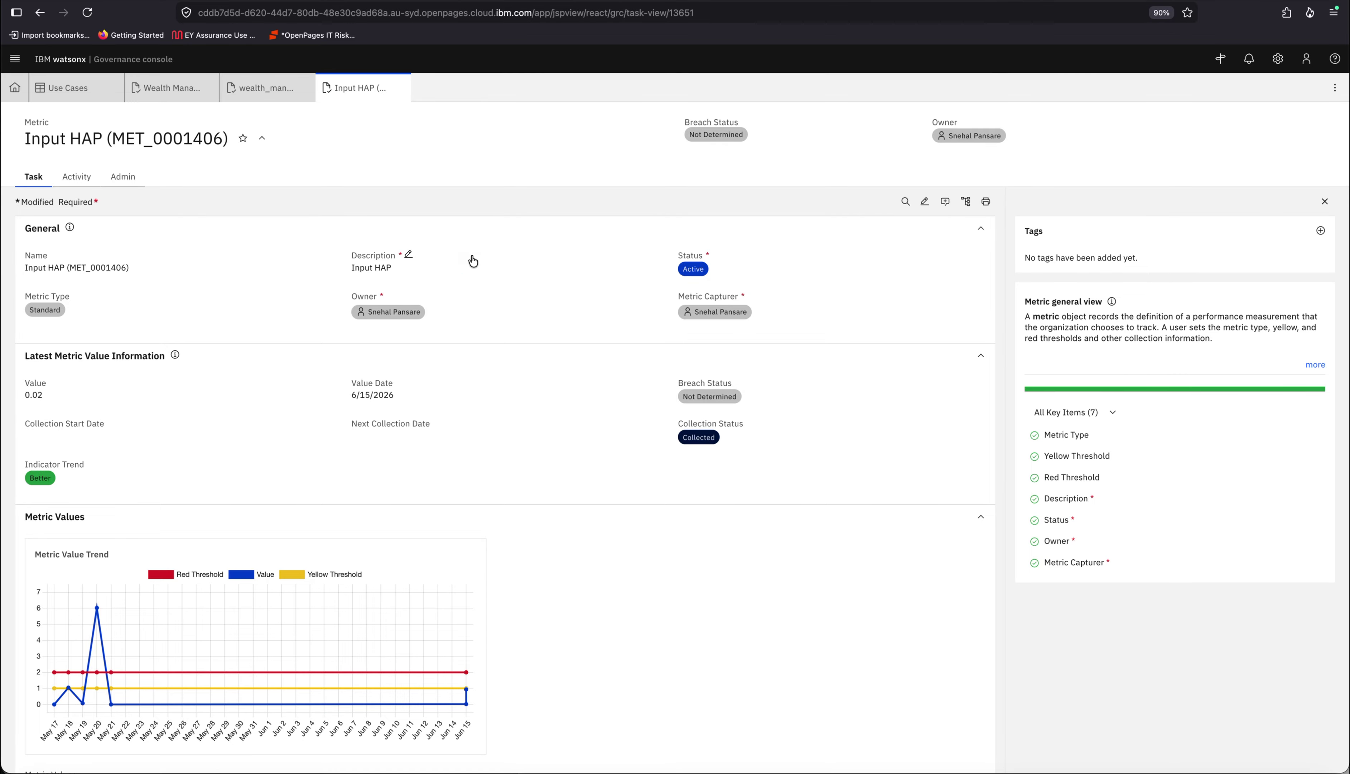
Return to the Wealth Manager with Agentic AI use case and review its compliance plan, assessment charts and obligation evaluations
{"action": "left_click", "coordinate": [176, 92]}
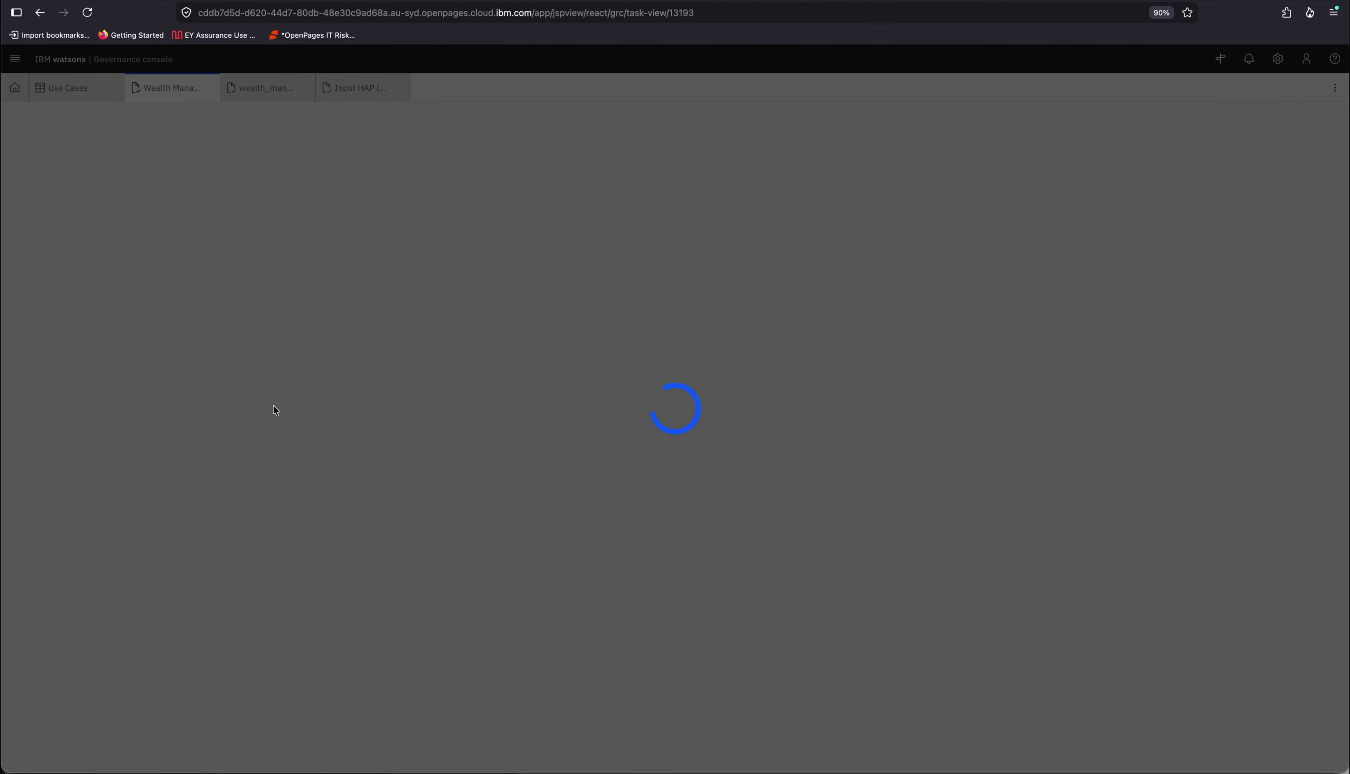
{"action": "scroll", "coordinate": [484, 449], "scroll_direction": "down", "scroll_amount": 4}
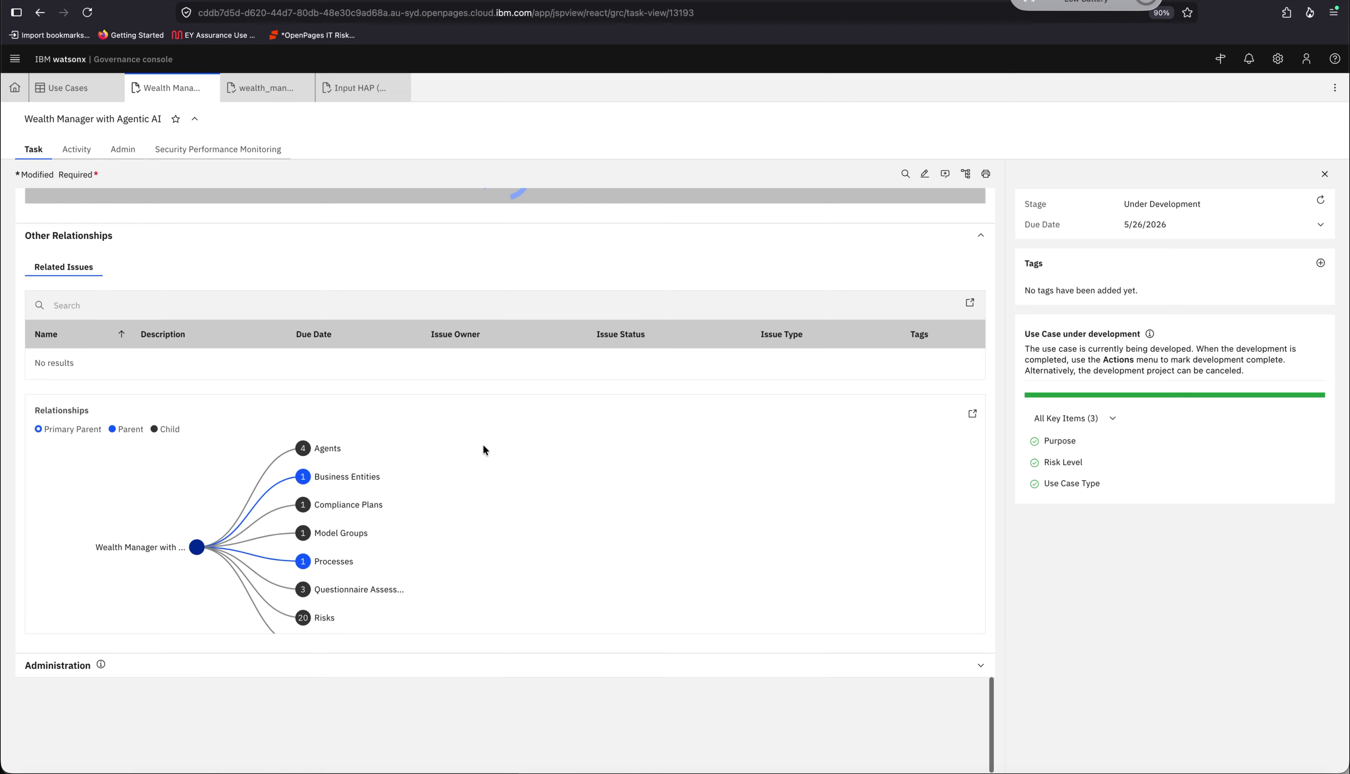
{"action": "scroll", "coordinate": [484, 450], "scroll_direction": "up", "scroll_amount": 15}
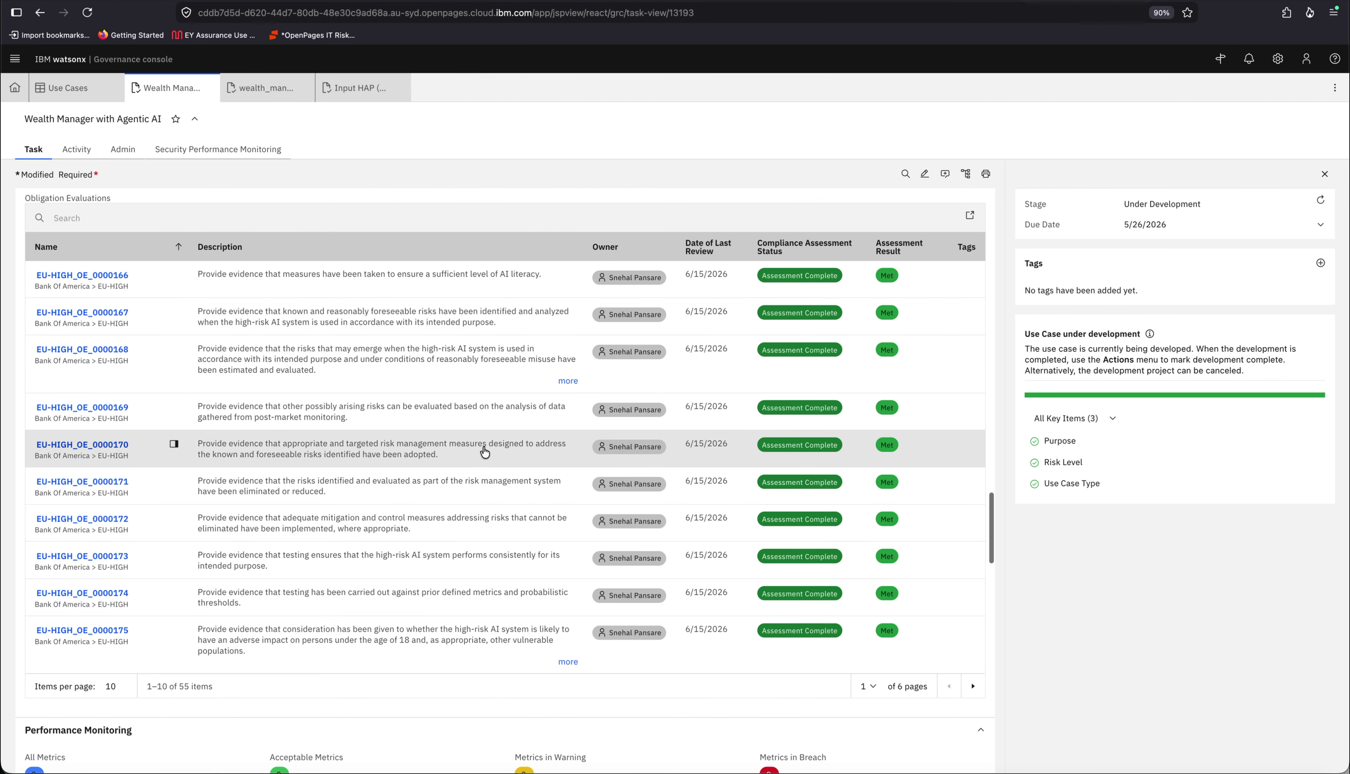
{"action": "scroll", "coordinate": [485, 452], "scroll_direction": "up", "scroll_amount": 3}
{"action": "scroll", "coordinate": [485, 456], "scroll_direction": "up", "scroll_amount": 4}
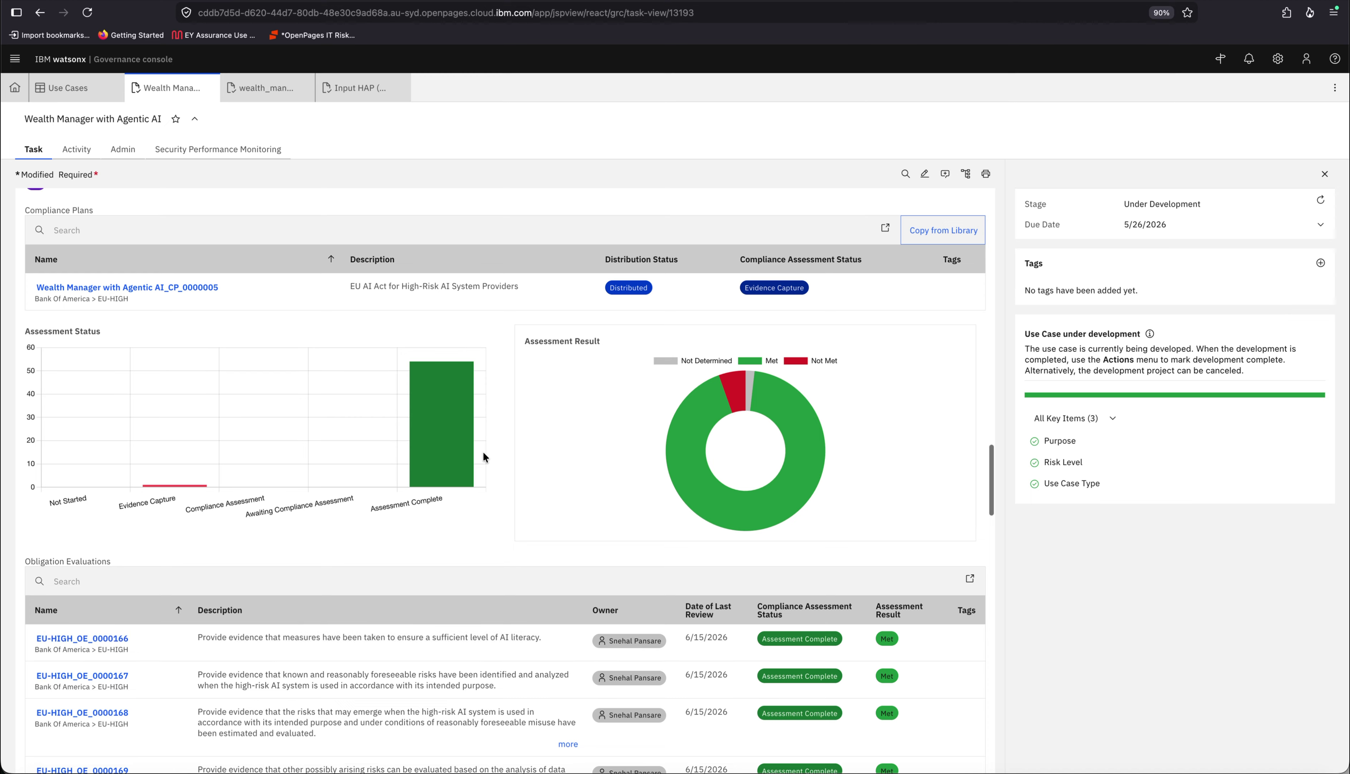
{"action": "scroll", "coordinate": [483, 453], "scroll_direction": "down", "scroll_amount": 4}
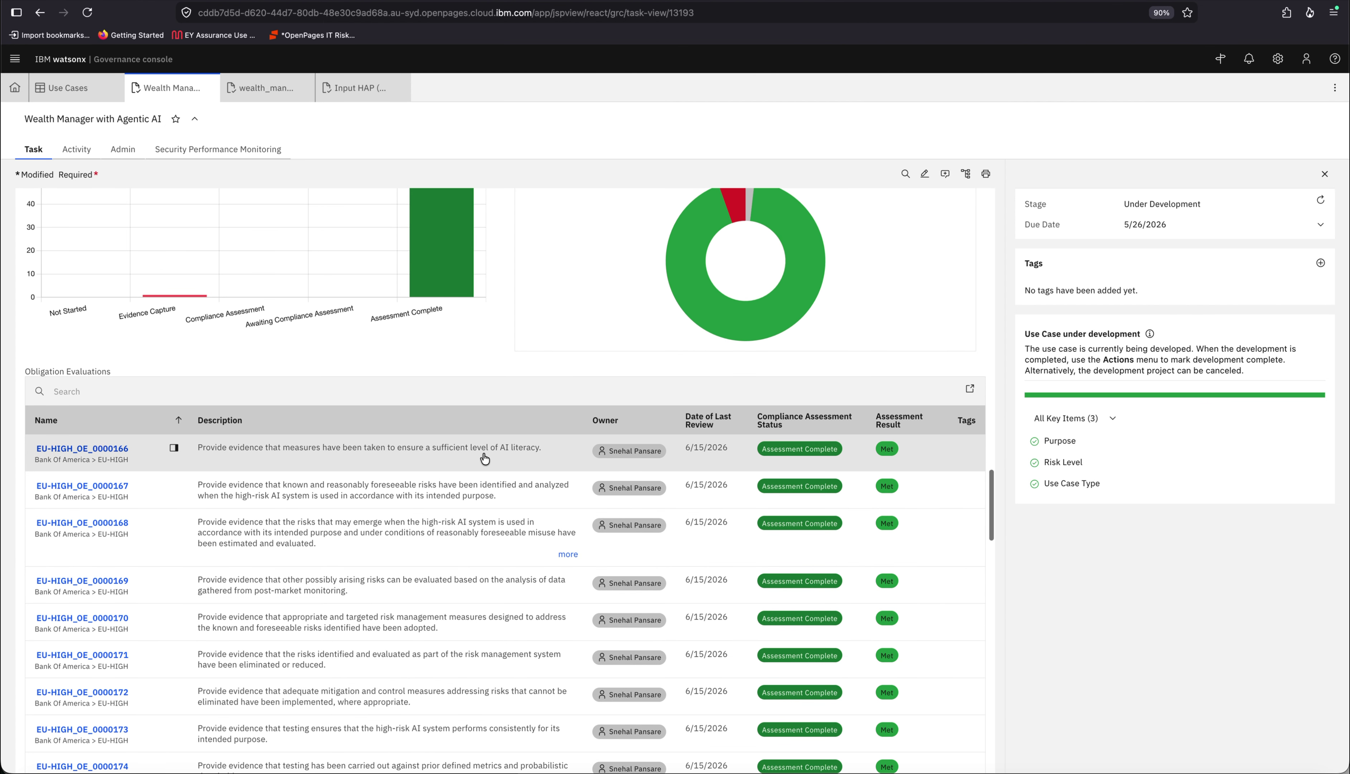
{"action": "scroll", "coordinate": [484, 458], "scroll_direction": "down", "scroll_amount": 1}
{"action": "scroll", "coordinate": [484, 460], "scroll_direction": "up", "scroll_amount": 3}
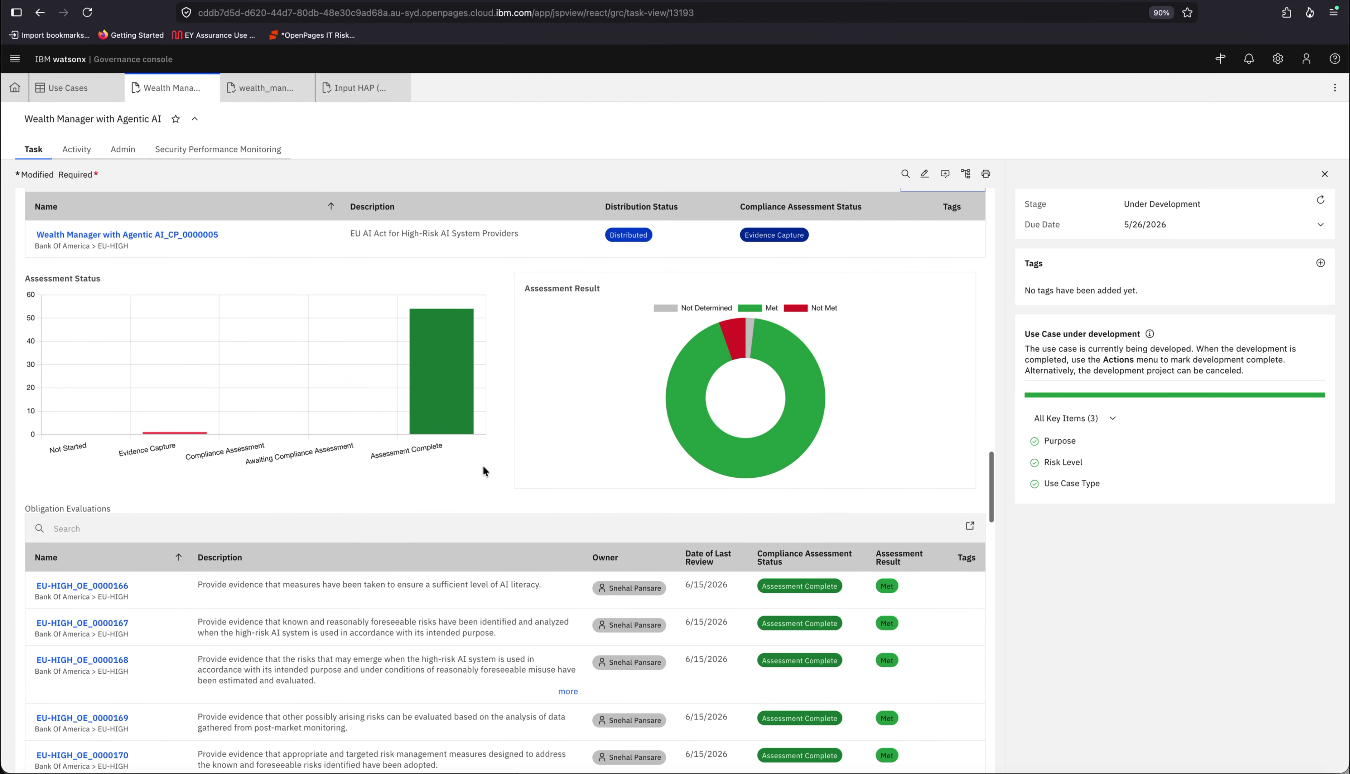
{"action": "scroll", "coordinate": [484, 471], "scroll_direction": "up", "scroll_amount": 1}
{"action": "scroll", "coordinate": [483, 470], "scroll_direction": "up", "scroll_amount": 2}
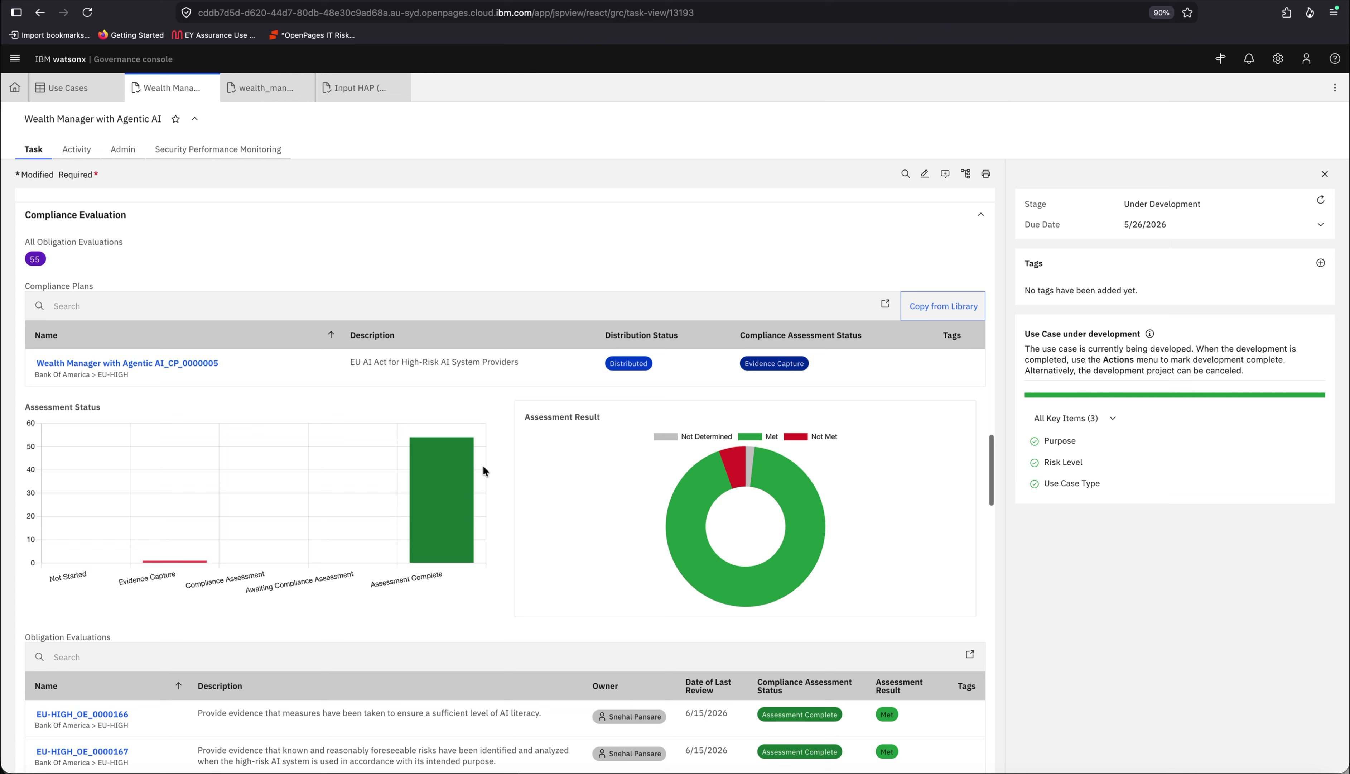
Inspect the segments of the Assessment Result chart and check the assessment results in the obligation evaluations list
{"action": "mouse_move", "coordinate": [748, 484]}
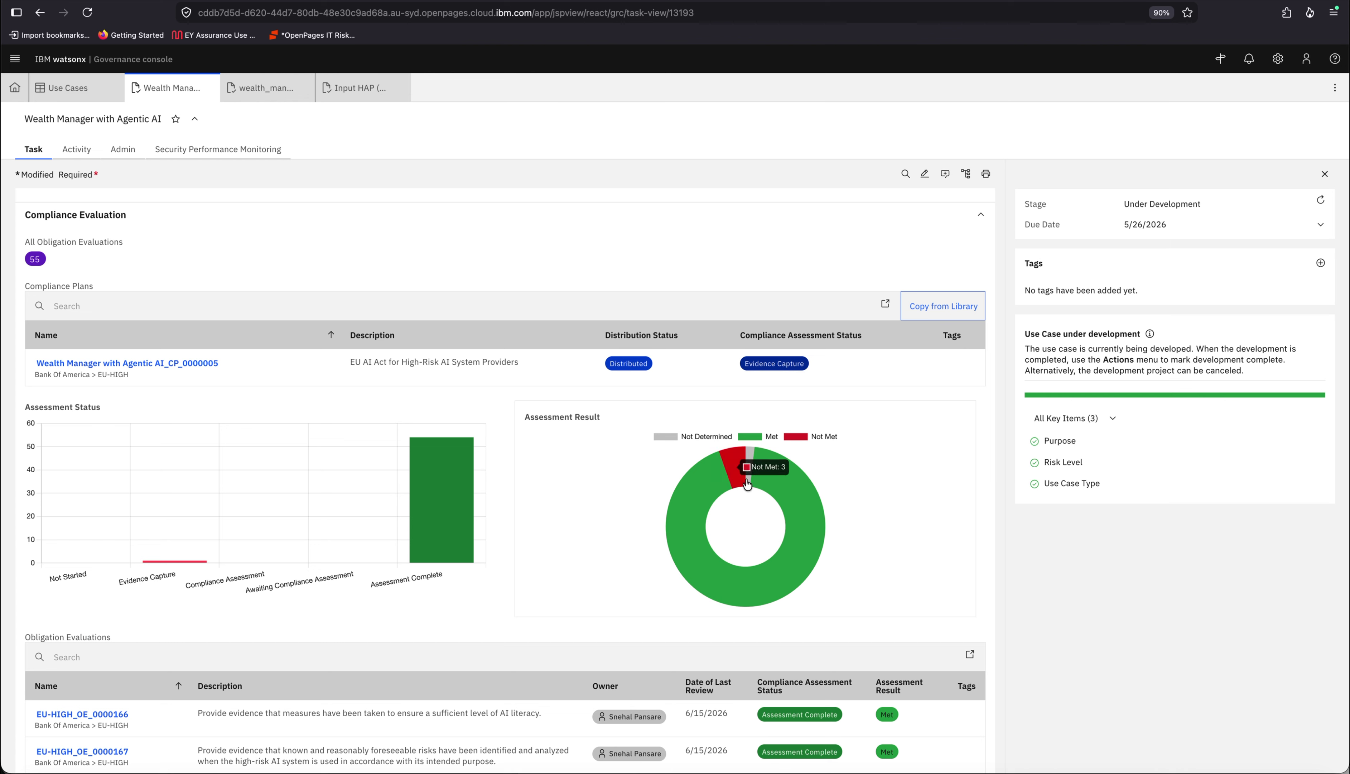
{"action": "mouse_move", "coordinate": [706, 480]}
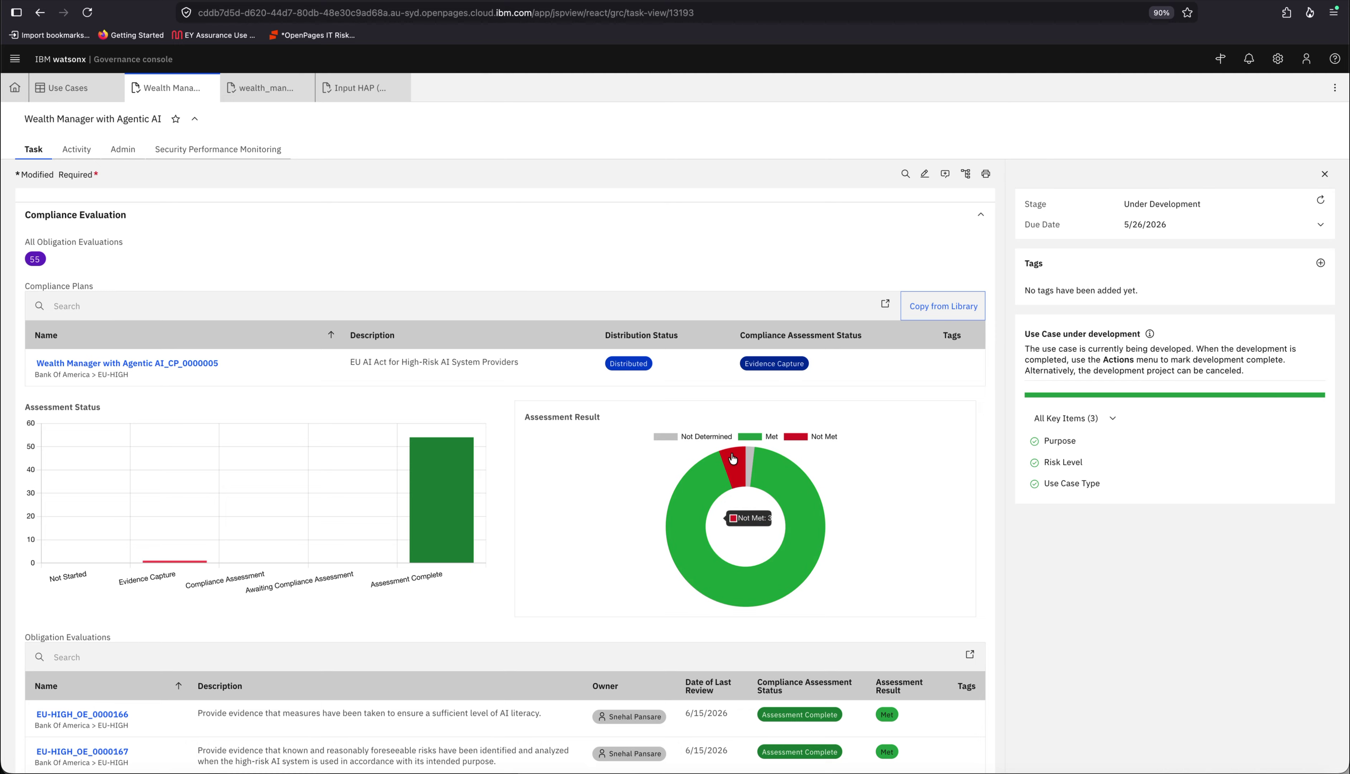
{"action": "mouse_move", "coordinate": [747, 455]}
{"action": "scroll", "coordinate": [872, 480], "scroll_direction": "down", "scroll_amount": 10}
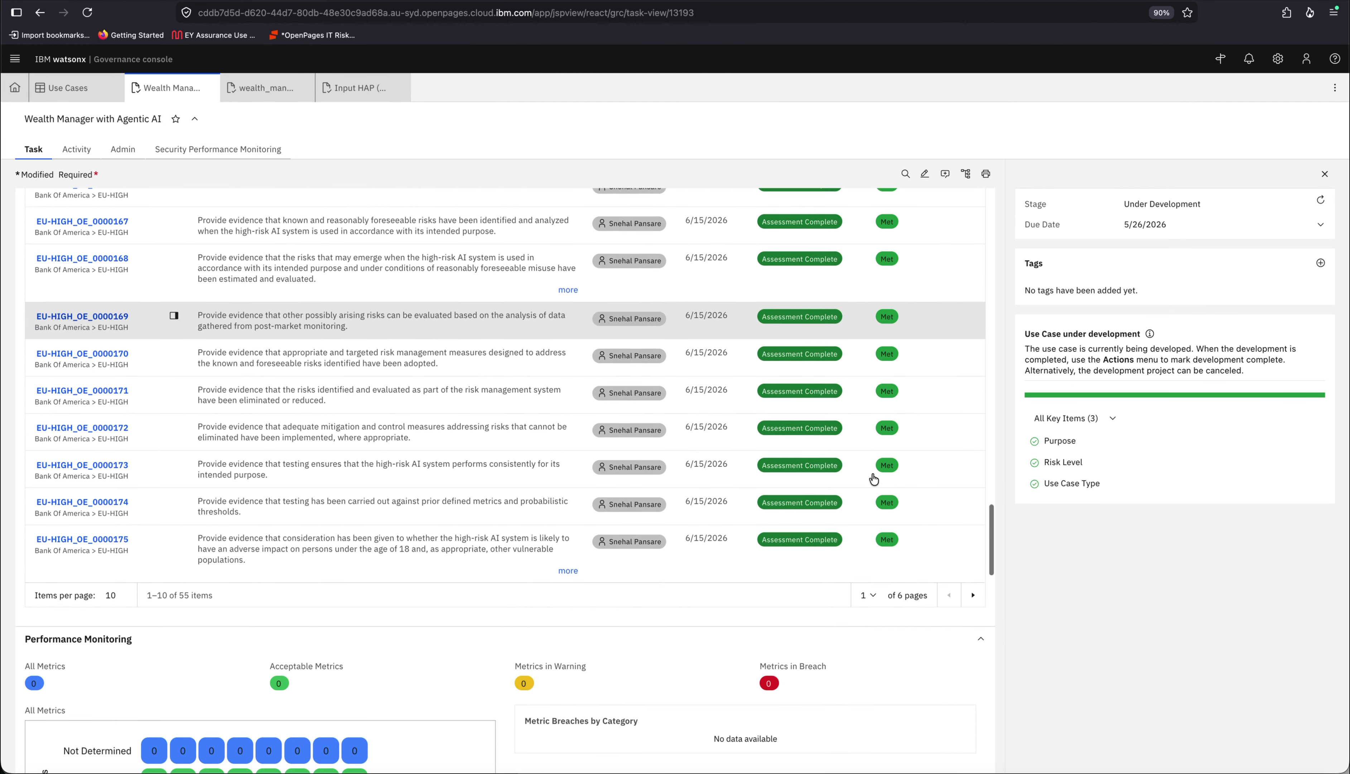
{"action": "scroll", "coordinate": [873, 479], "scroll_direction": "down", "scroll_amount": 1}
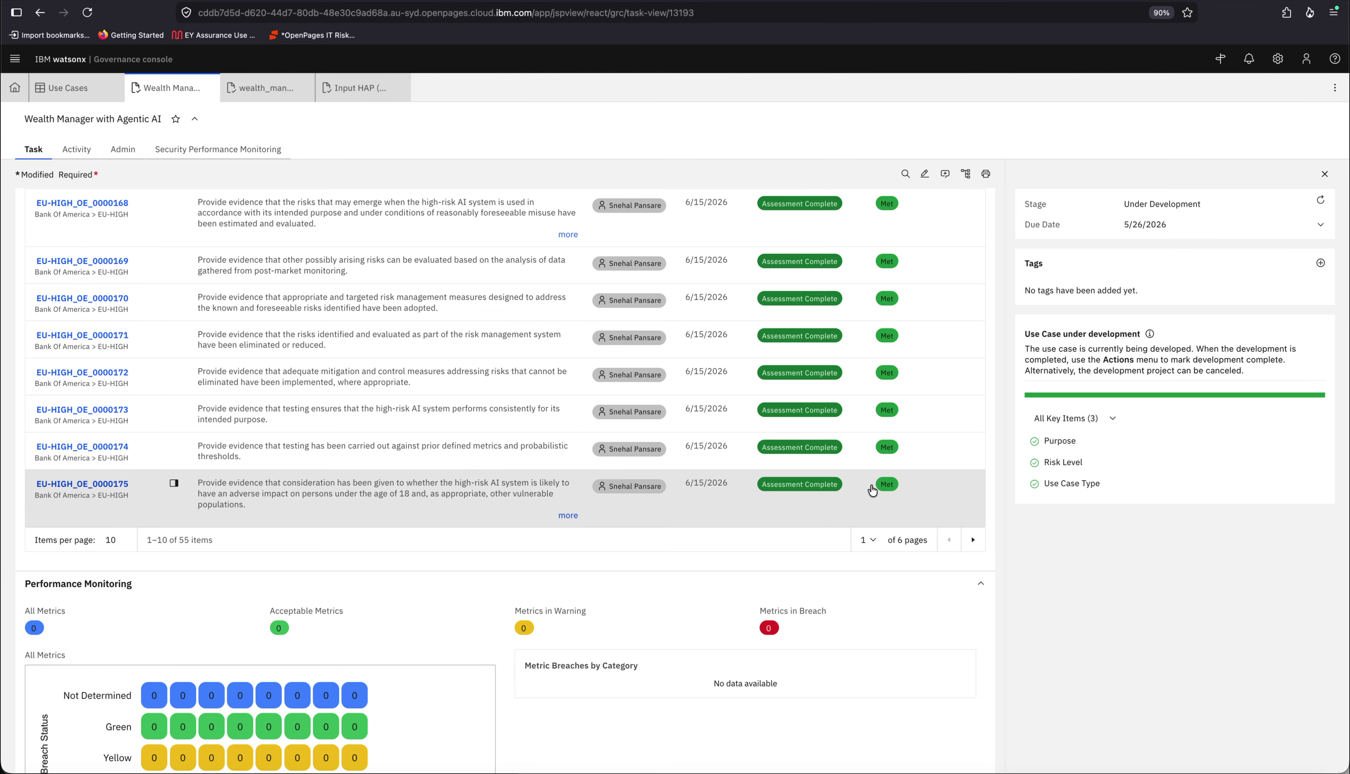
{"action": "scroll", "coordinate": [872, 491], "scroll_direction": "up", "scroll_amount": 15}
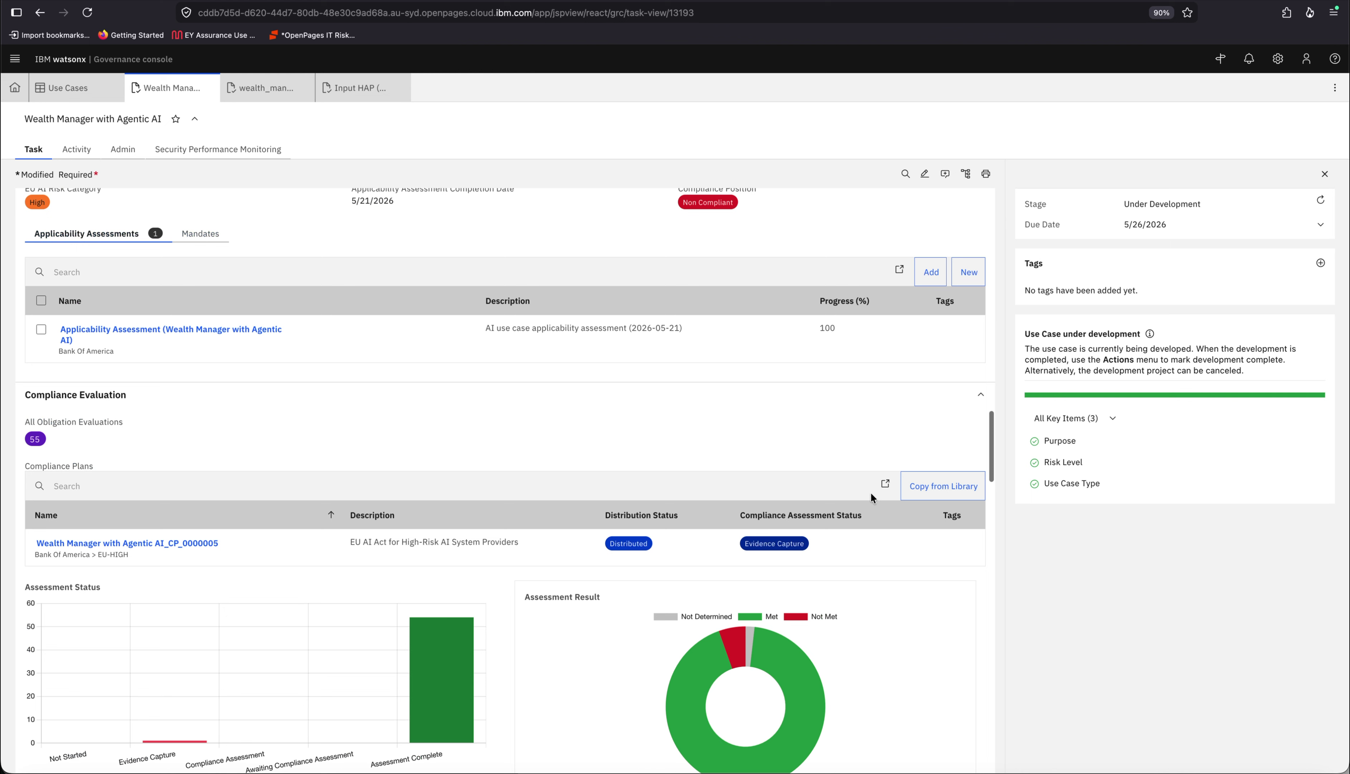
Review the use case risks with their inherent and residual ratings, the risk identification assessments and the general details
{"action": "scroll", "coordinate": [871, 493], "scroll_direction": "up", "scroll_amount": 10}
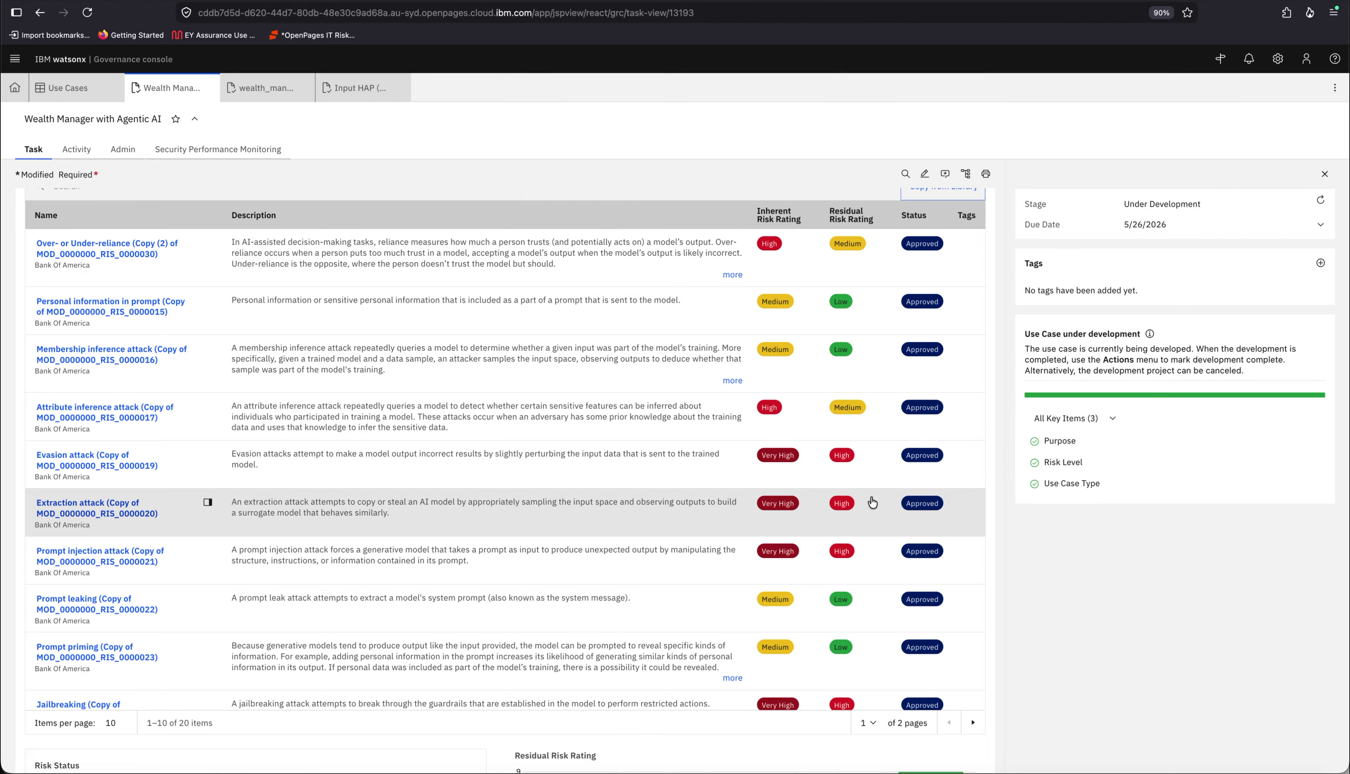
{"action": "scroll", "coordinate": [873, 502], "scroll_direction": "up", "scroll_amount": 8}
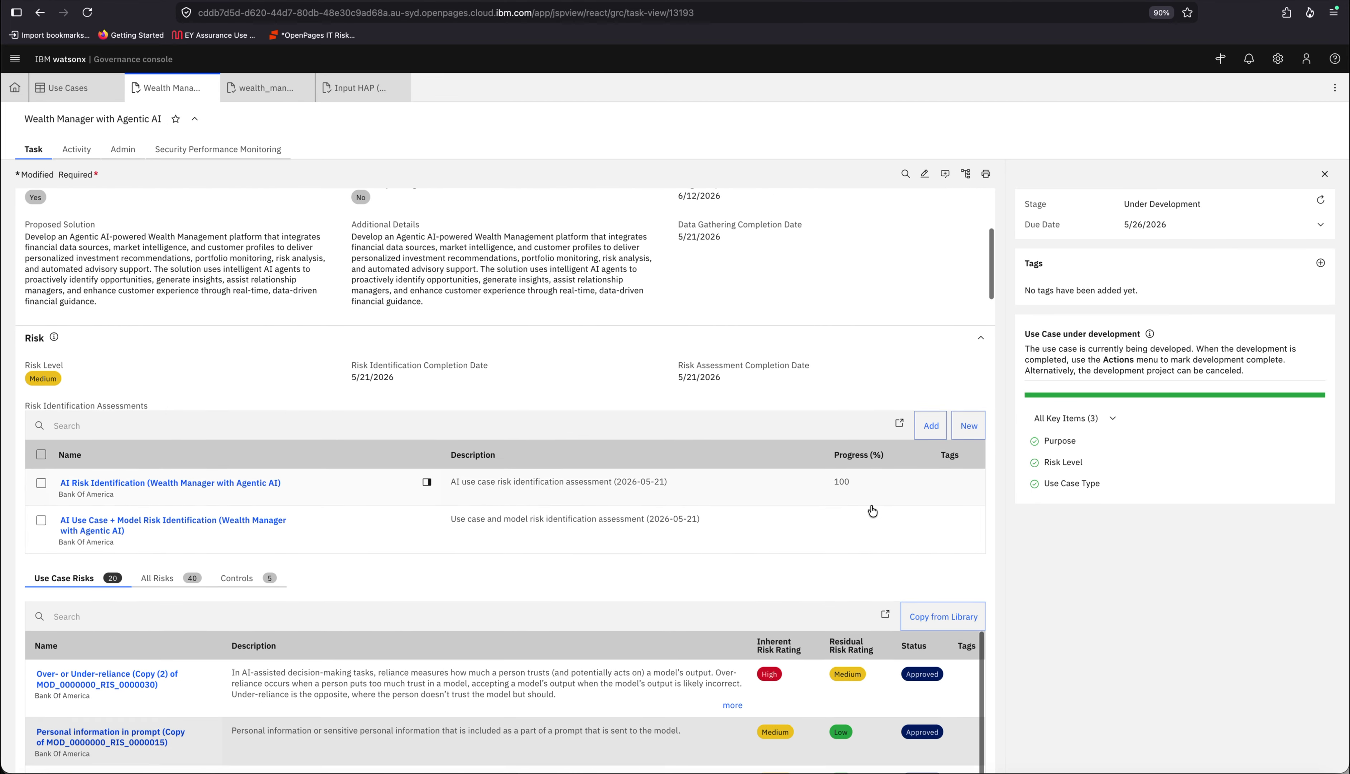
{"action": "scroll", "coordinate": [872, 511], "scroll_direction": "up", "scroll_amount": 6}
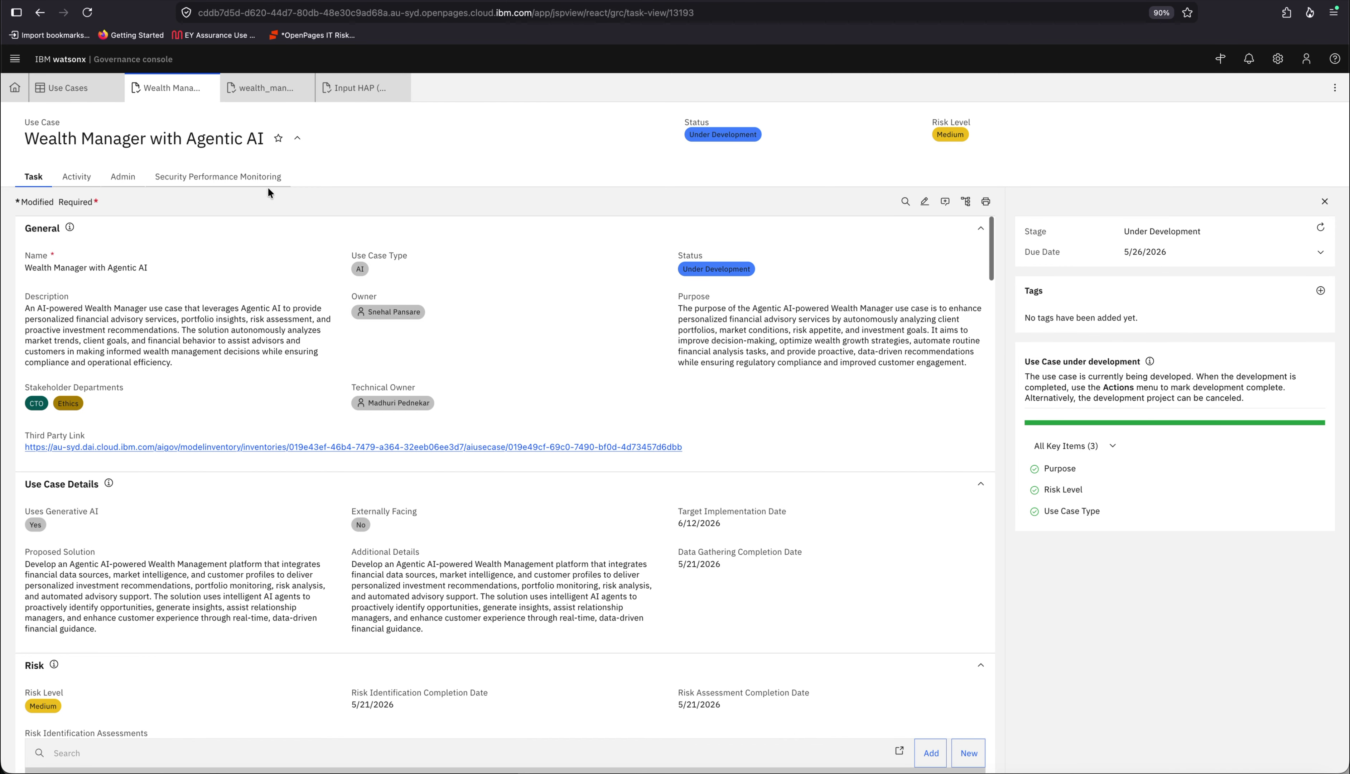
Open the Agent Dashboard from the console home and examine the Tools by Status chart
{"action": "left_click", "coordinate": [14, 88]}
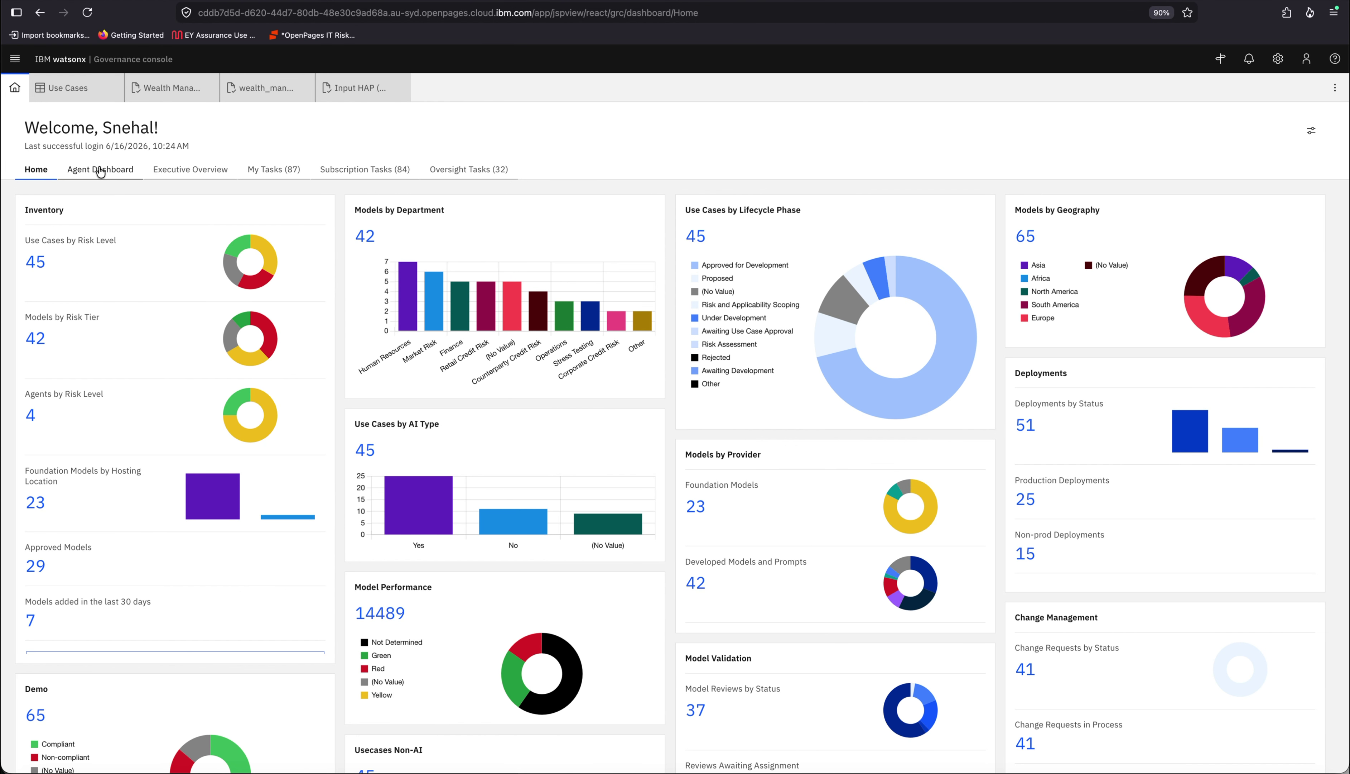
{"action": "left_click", "coordinate": [100, 171]}
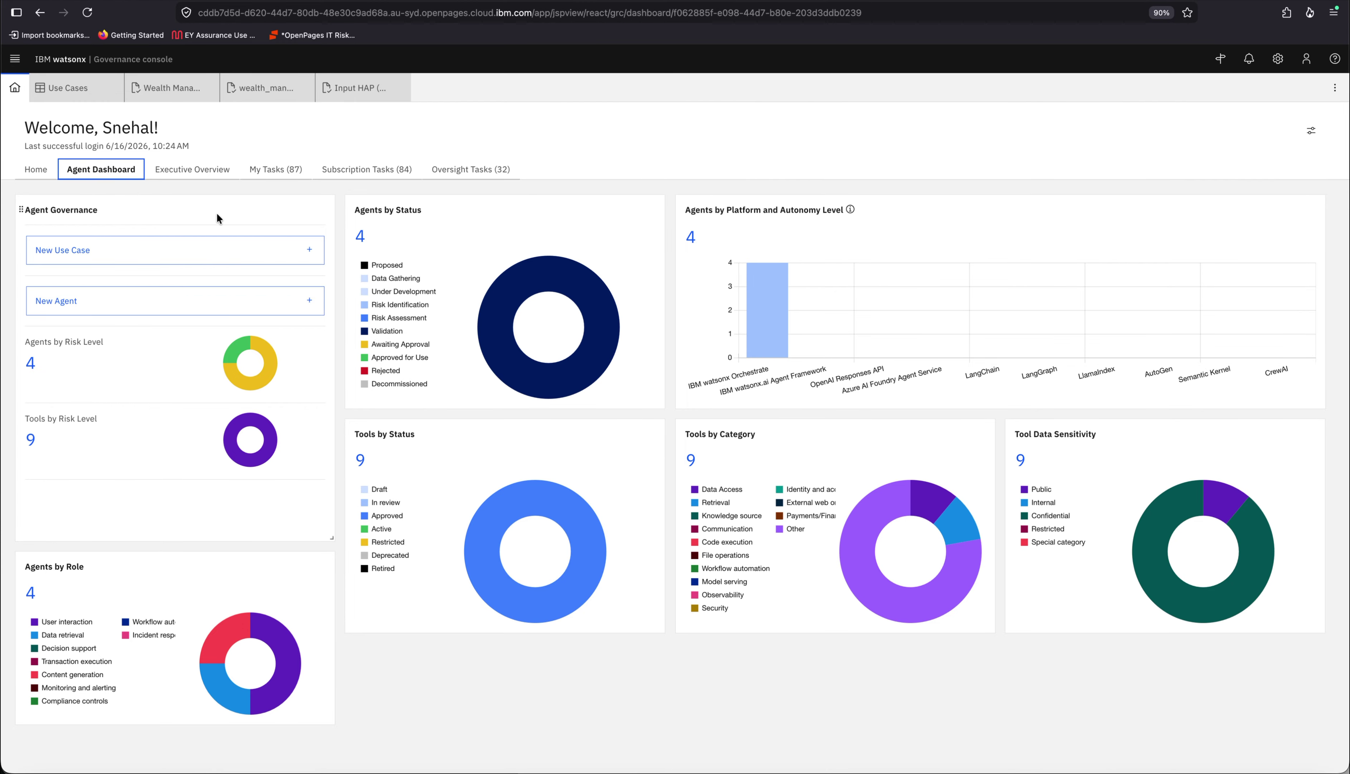
{"action": "mouse_move", "coordinate": [534, 617]}
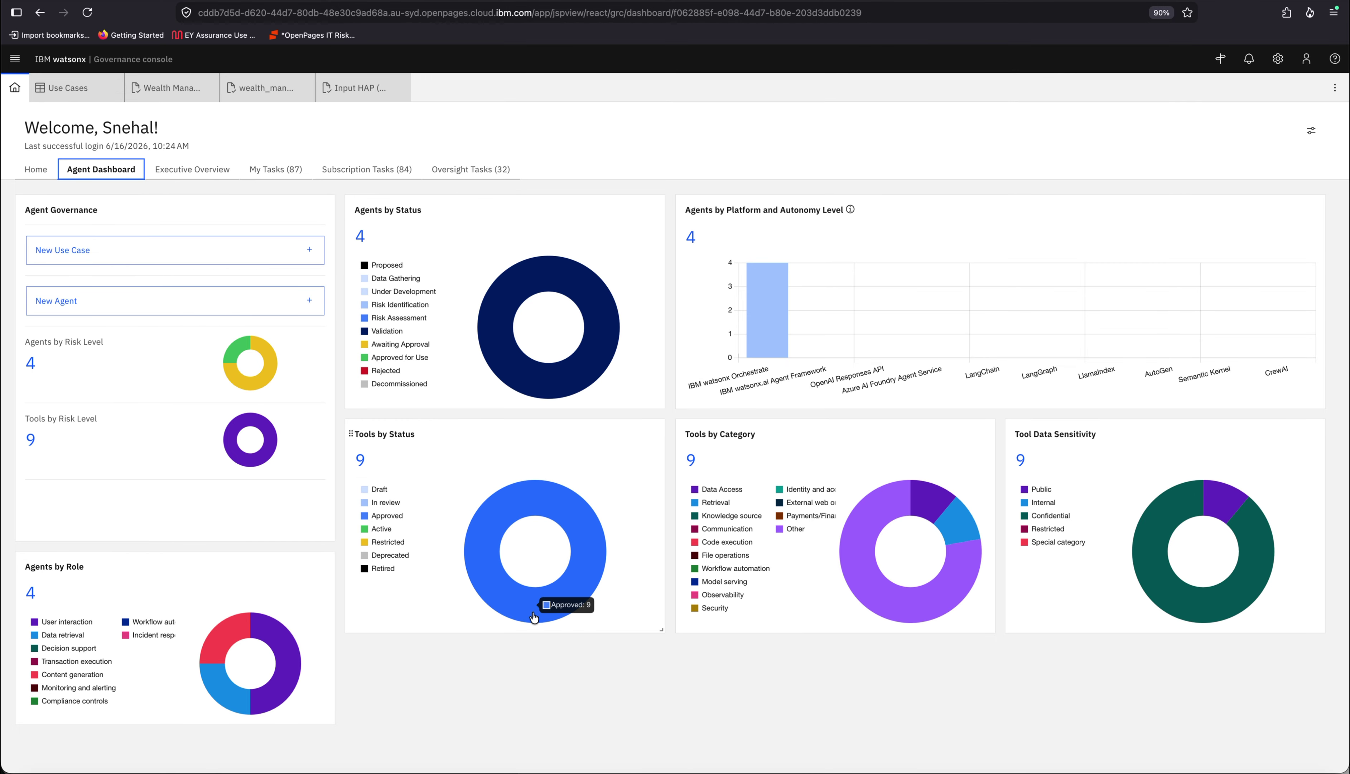